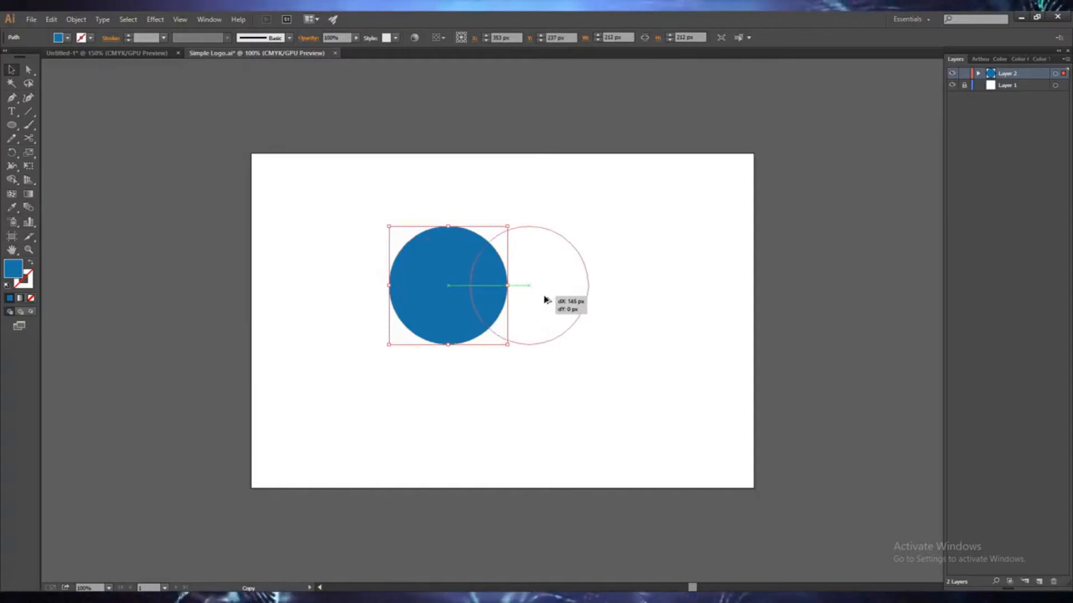
Step: Recolor the duplicated circle's fill to magenta, RGB 170, 9, 139
double_click(13, 270)
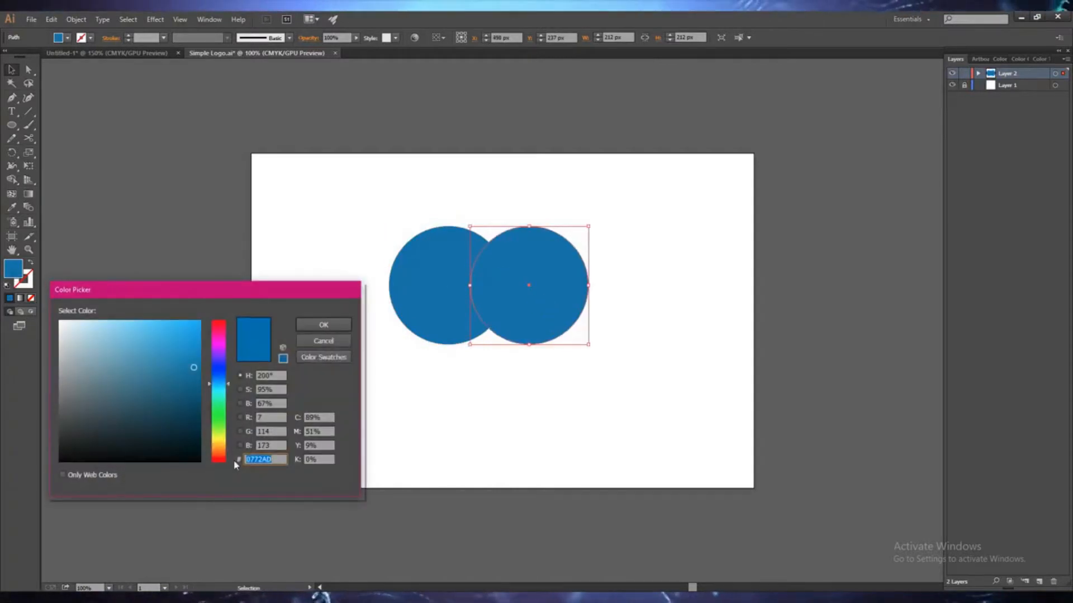
click(219, 341)
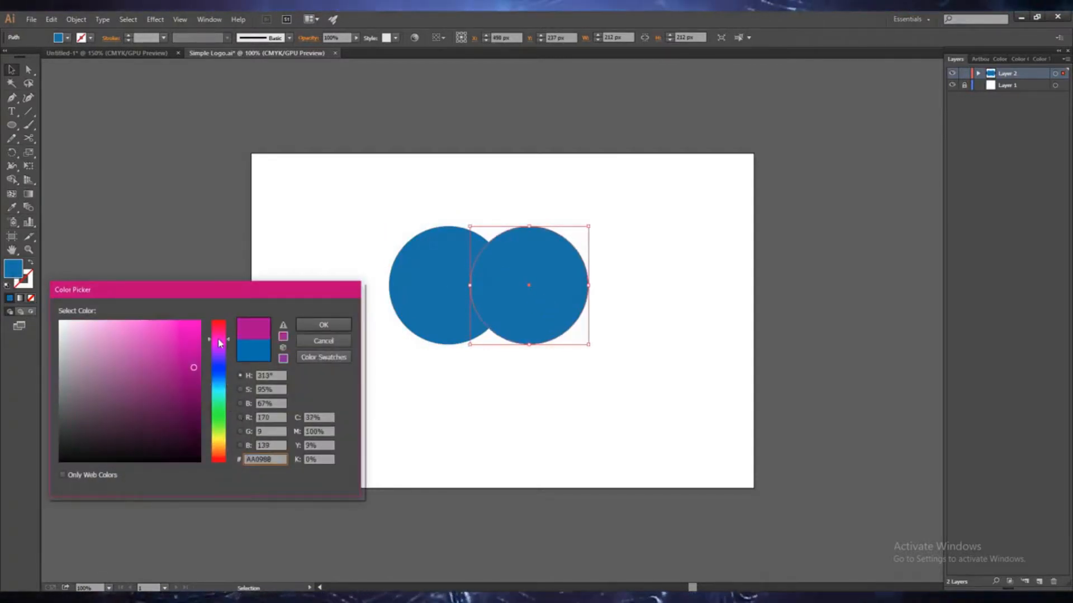
click(324, 327)
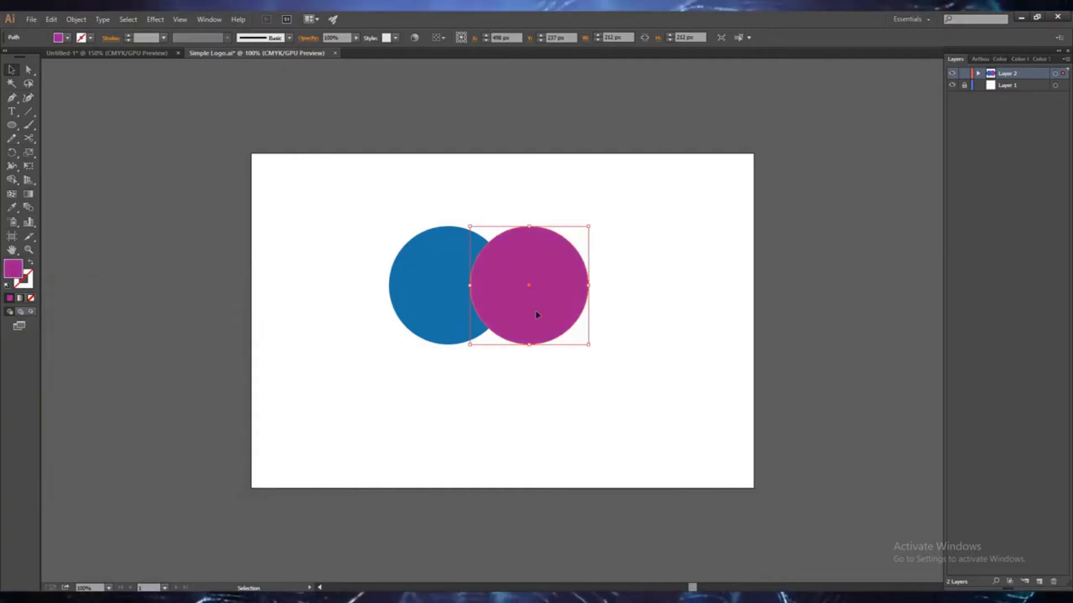
Step: Duplicate the magenta circle below the other two so it overlaps both, and fill the copy dark green, RGB 10, 99, 29
drag(527, 312, 482, 387)
double_click(14, 273)
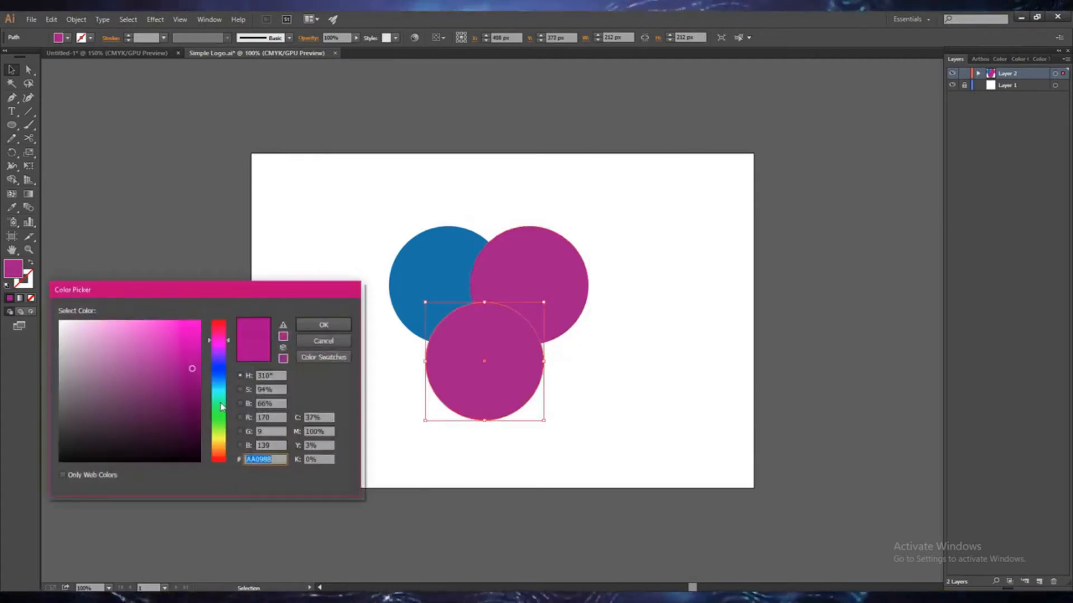
click(221, 409)
click(188, 406)
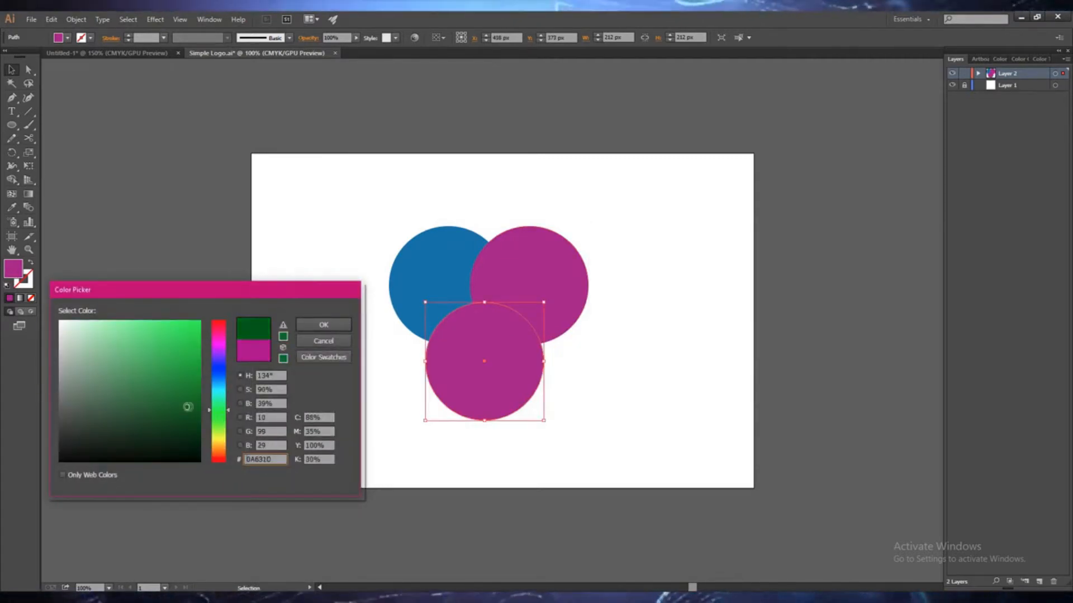
click(323, 325)
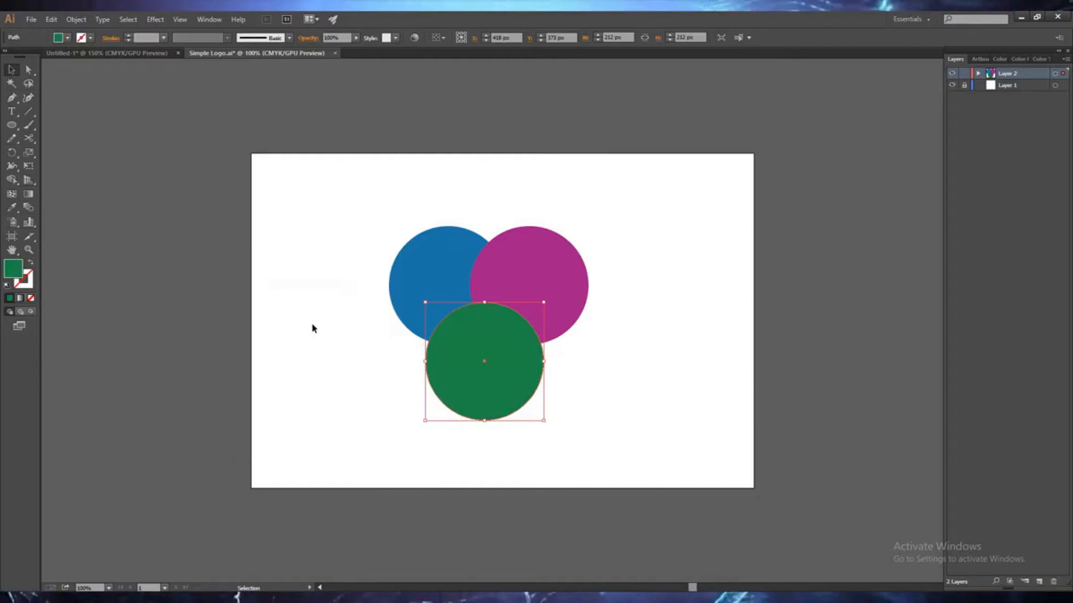
click(329, 398)
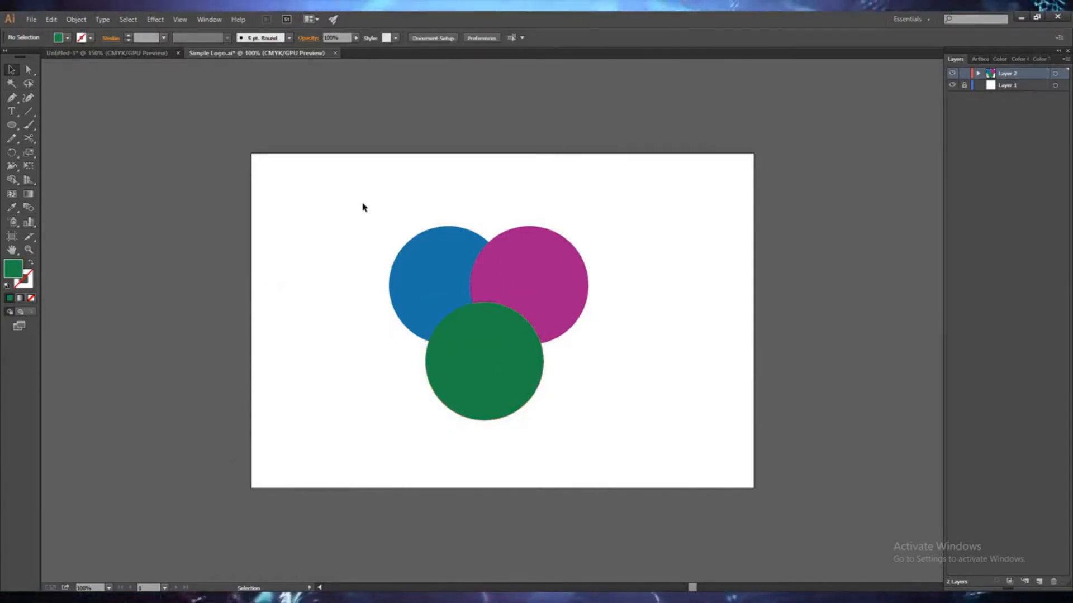
Step: Nudge the green circle slightly right until it is centered beneath the blue and magenta circles
drag(363, 208, 633, 428)
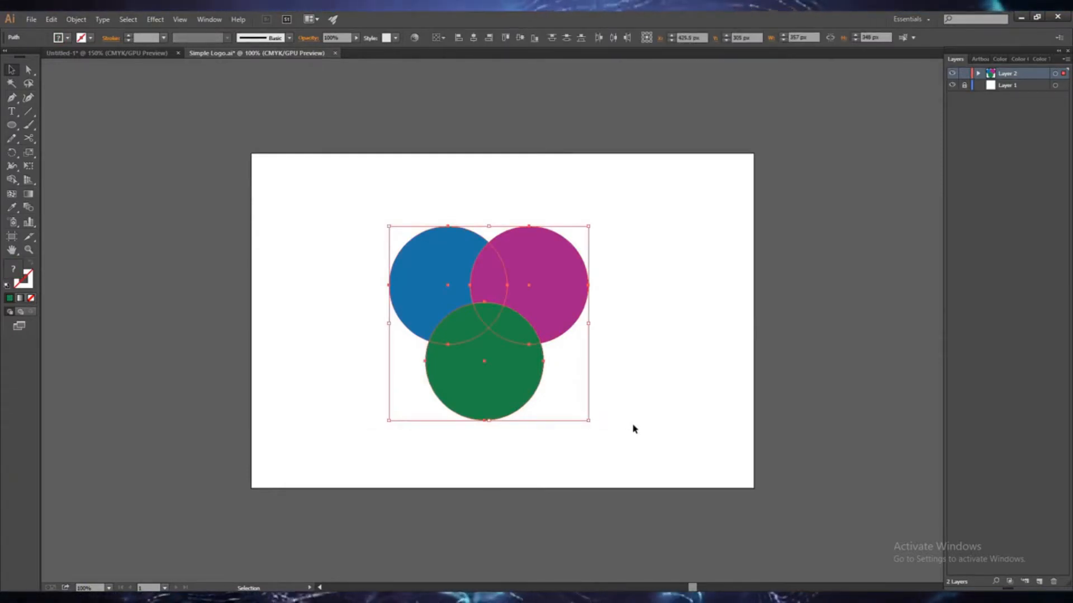
click(633, 426)
click(491, 387)
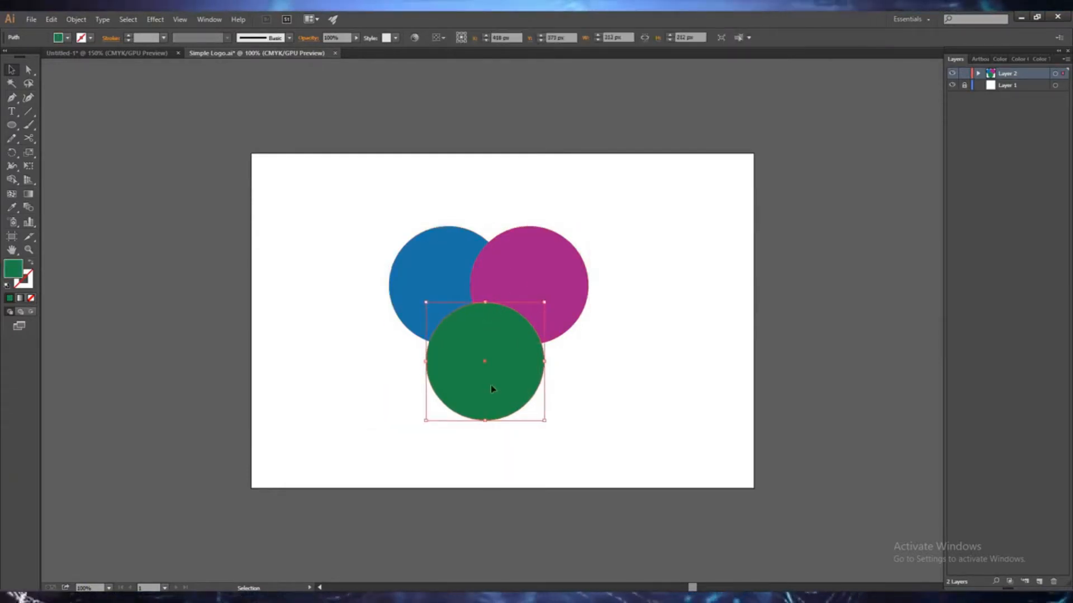
drag(366, 208, 630, 447)
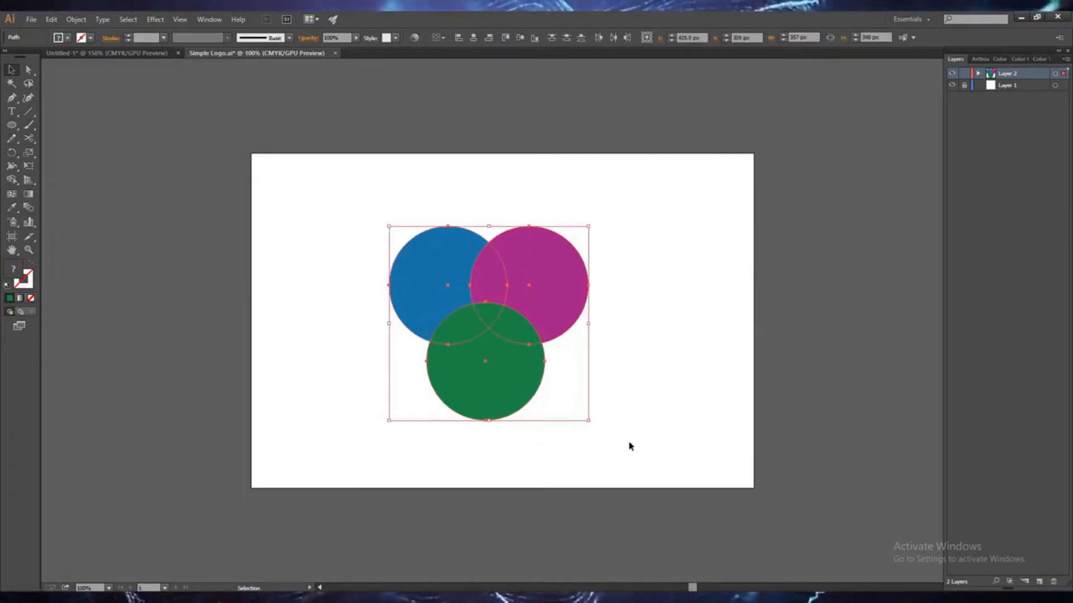
click(630, 447)
click(518, 393)
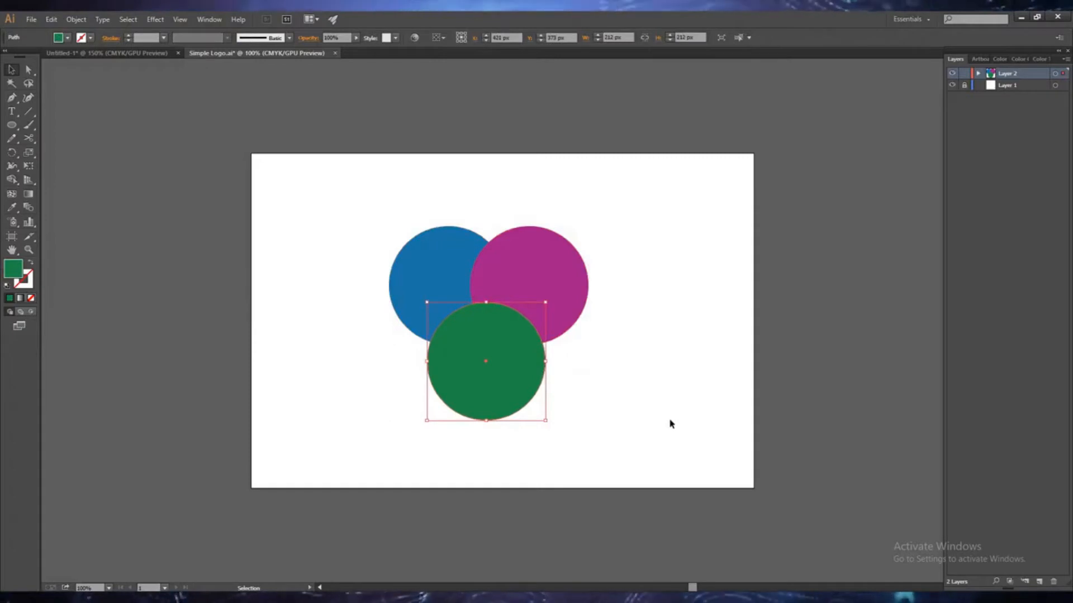
click(615, 408)
Step: Split the three overlapping circles along their intersections with the Pathfinder Divide operation
drag(355, 201, 627, 453)
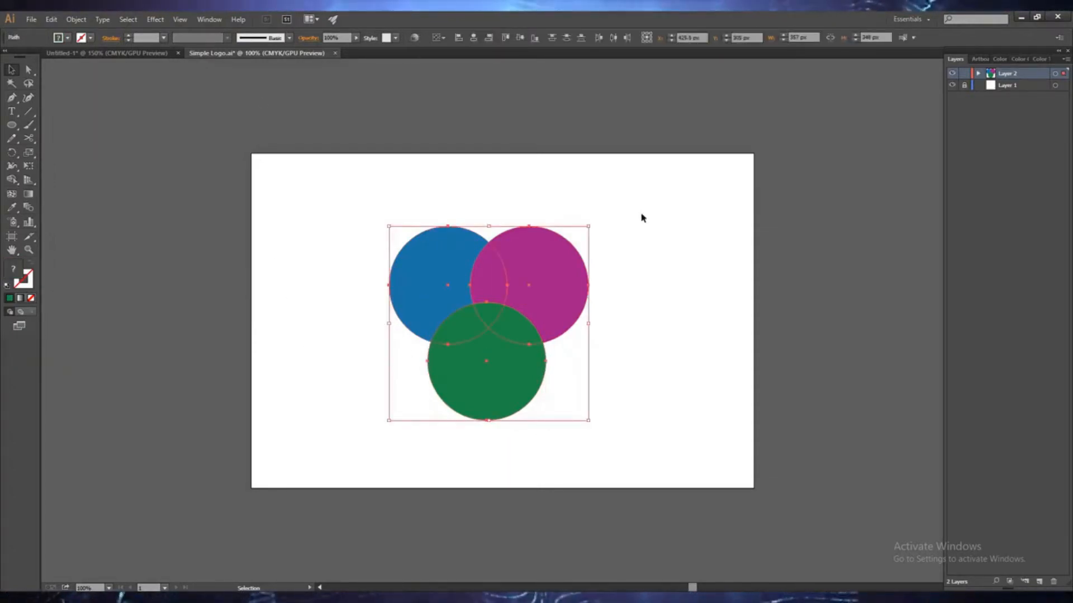
click(209, 19)
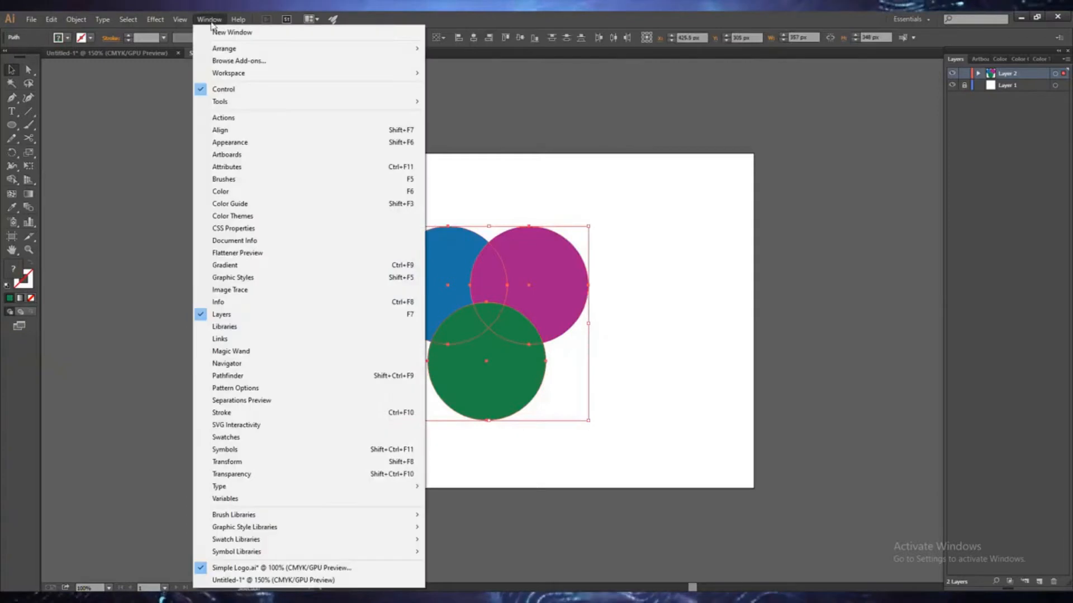
click(243, 377)
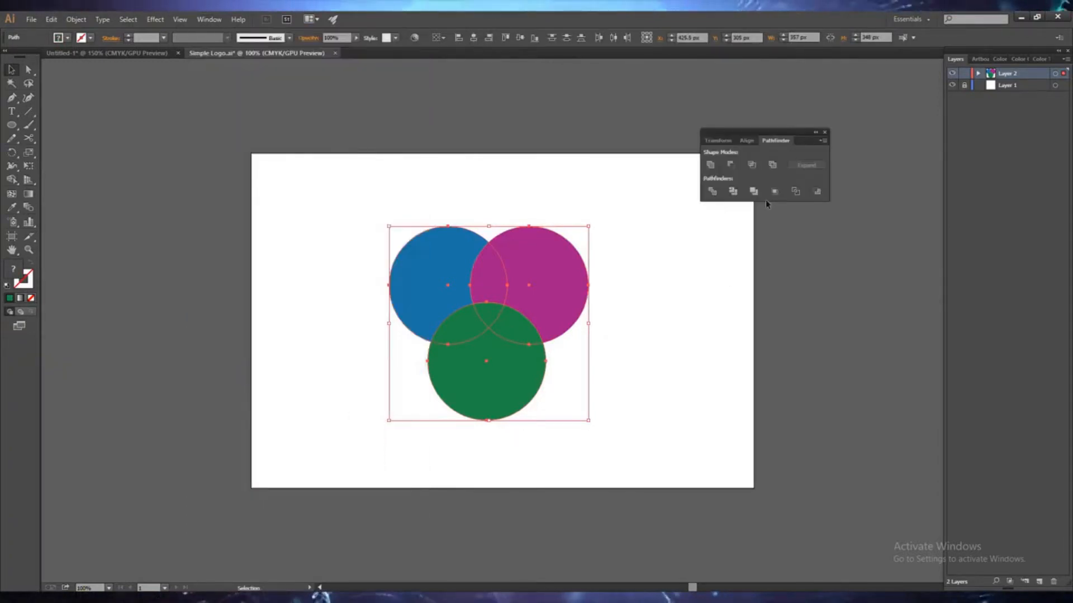
click(712, 191)
drag(765, 134, 843, 91)
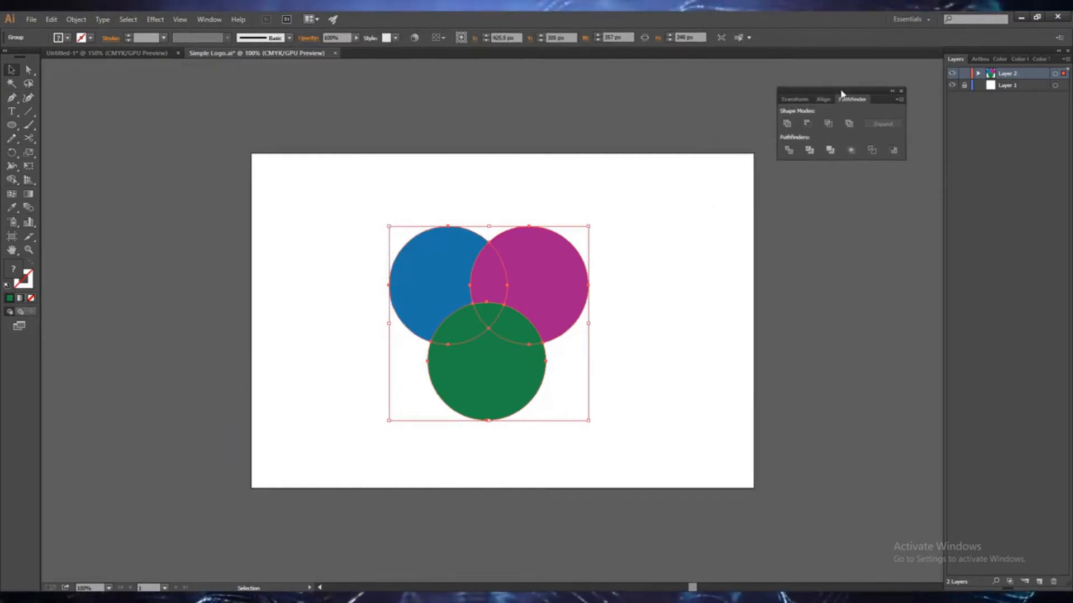
Step: Ungroup the divided circle pieces so each one can be moved separately
right_click(491, 312)
click(517, 376)
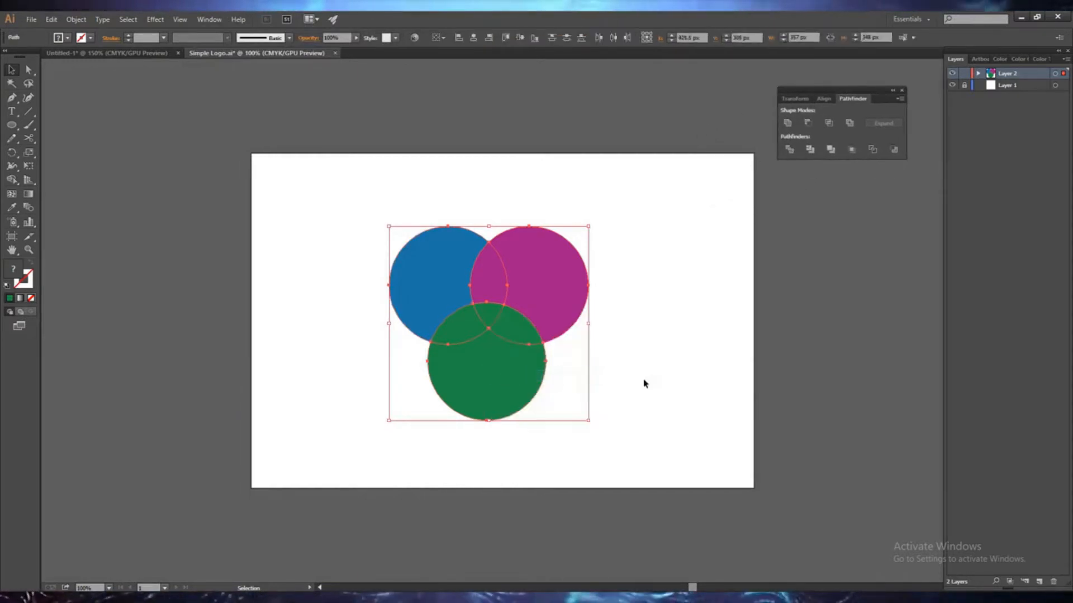
click(733, 289)
Step: Nudge the large blue piece left about 10 px to open a gap beside the overlap pieces
click(434, 294)
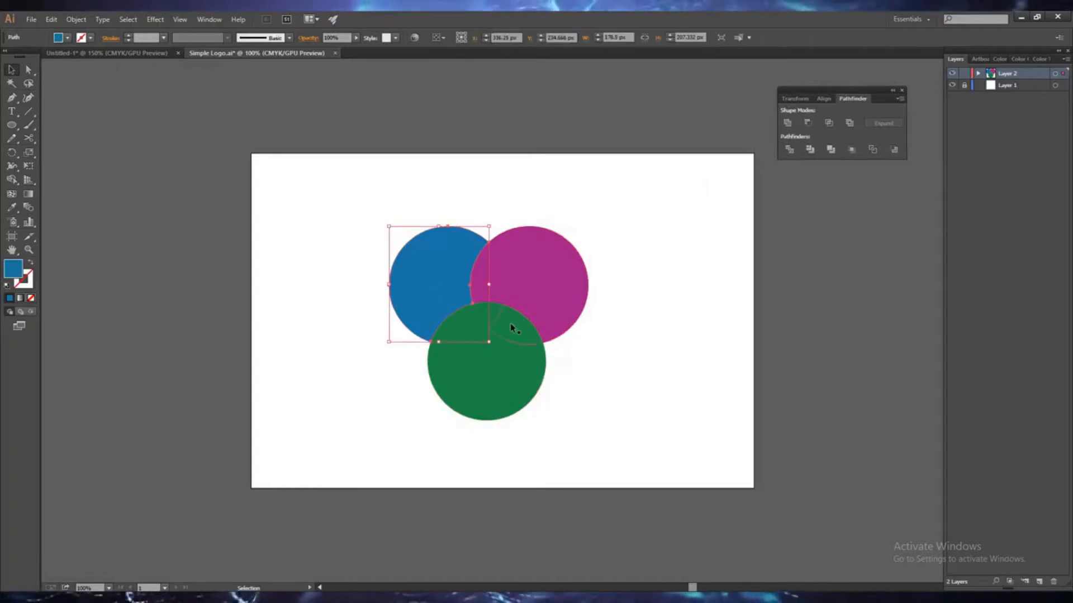
key(Left)
key(Left)
key(Left)
key(Left)
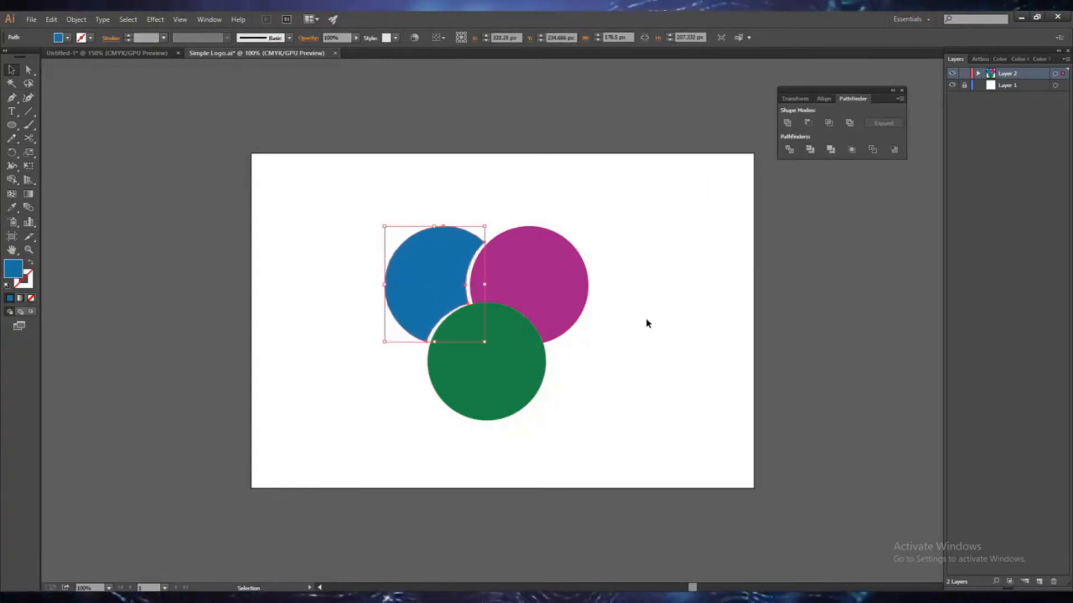
Step: Nudge the large magenta piece right by 10 px to separate it from the overlap pieces
click(538, 307)
key(Right)
key(Right)
key(Right)
key(Right)
key(Right)
key(Right)
key(Right)
key(Right)
key(Right)
key(Right)
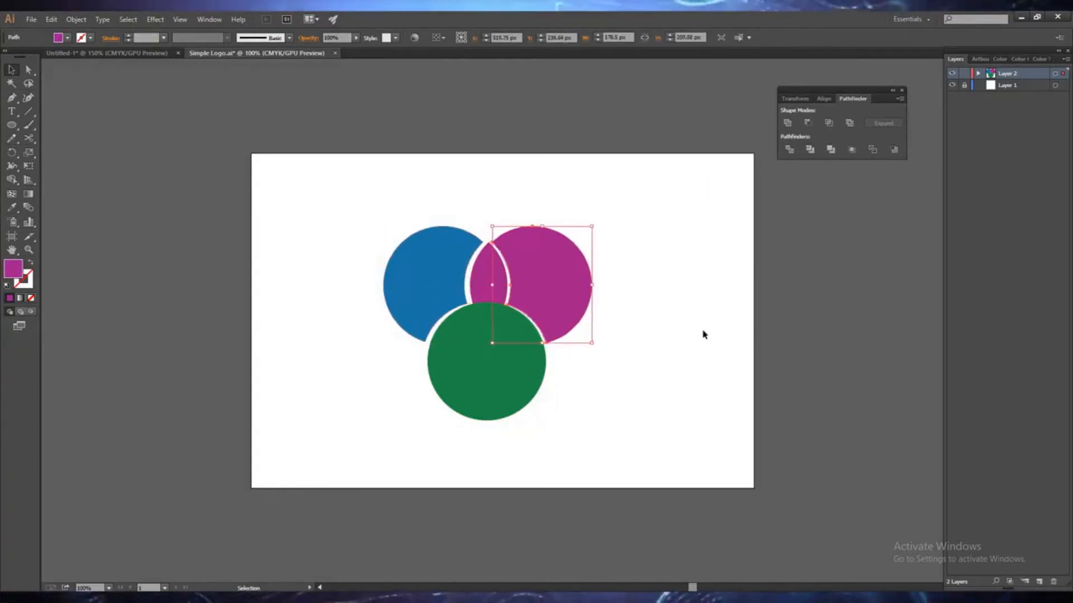
Step: Nudge the large green piece down by 10 px to separate it from the overlap pieces above
click(491, 371)
key(Down)
key(Down)
key(Down)
key(Down)
key(Down)
key(Down)
key(Down)
key(Down)
key(Down)
key(Down)
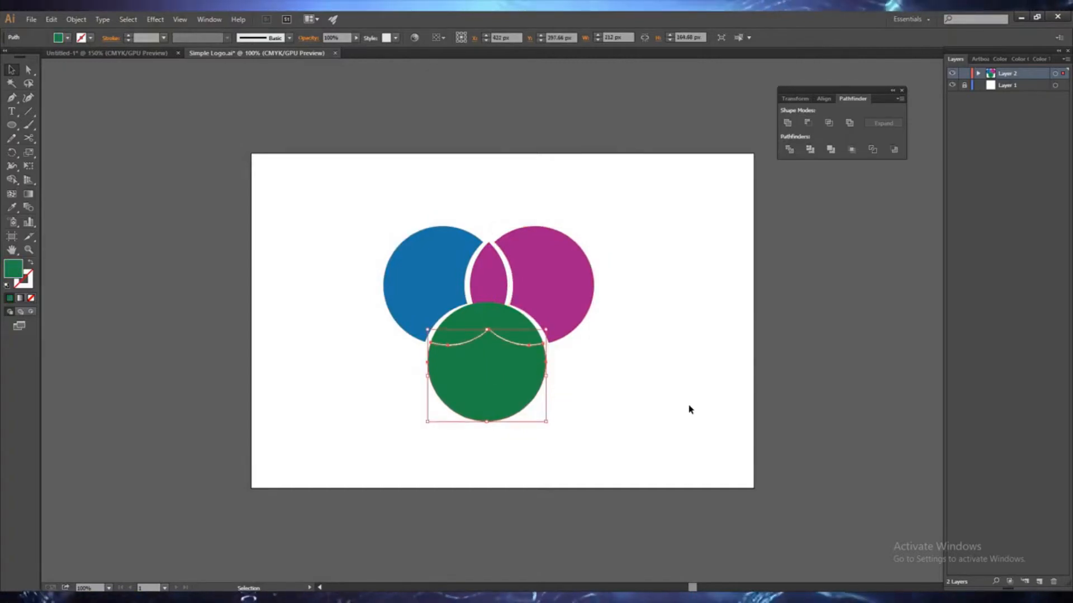
Step: Nudge the left green overlap piece slightly left and the right green overlap piece slightly right
click(484, 284)
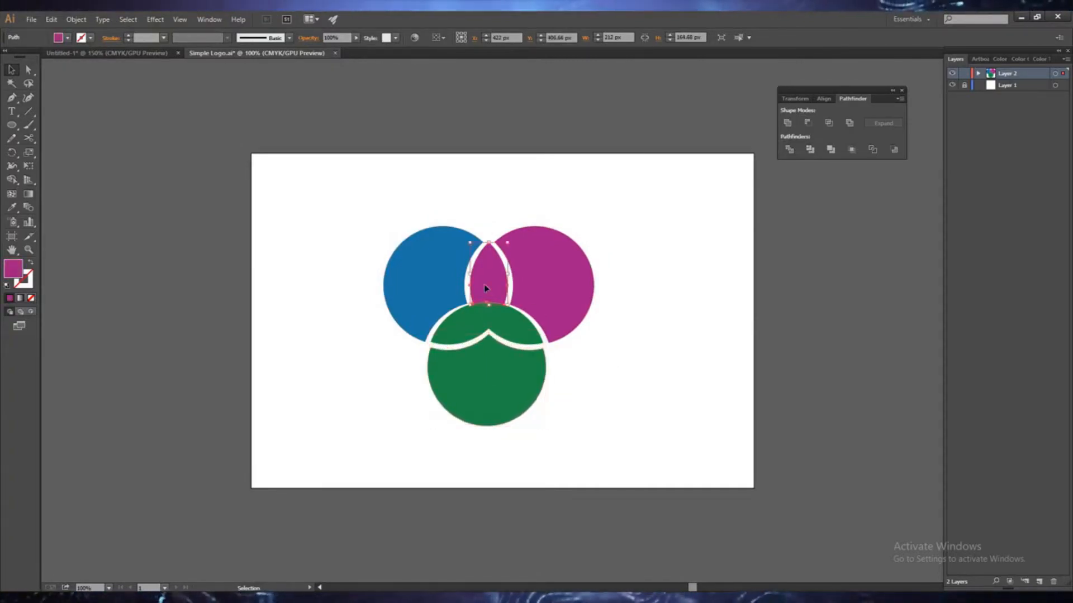
click(456, 337)
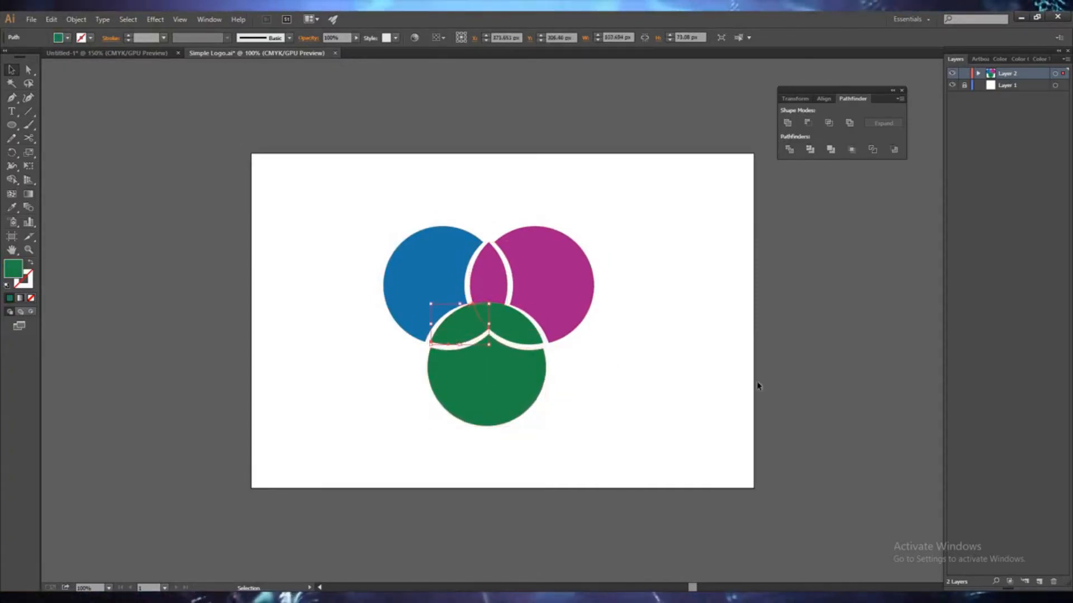
key(Left)
key(Left)
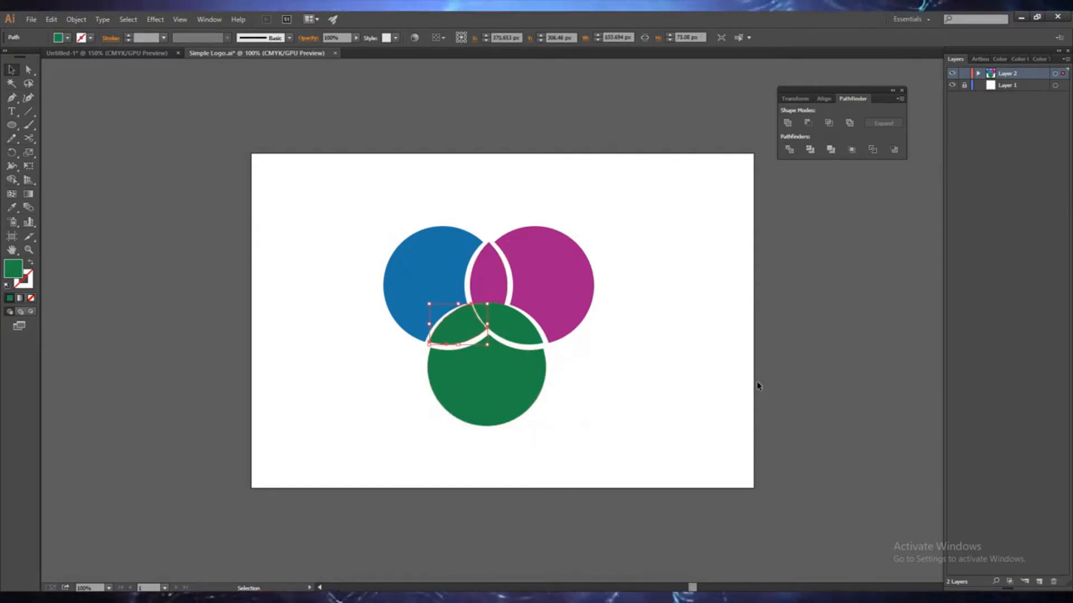
click(510, 336)
key(Right)
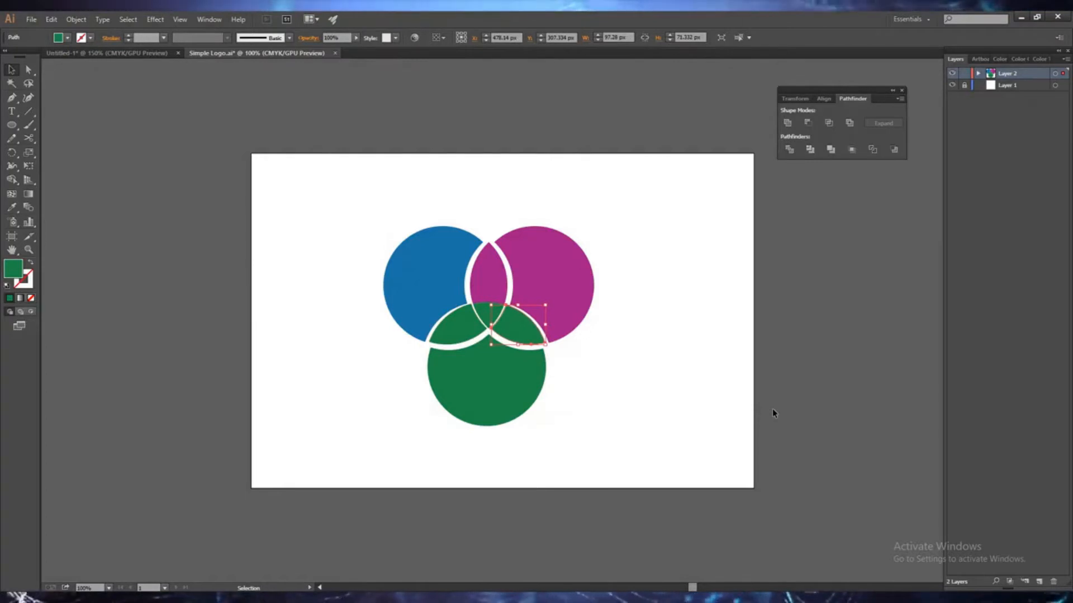
key(Right)
Step: Move the two green overlap pieces slightly farther outward and down to even the white gaps around them
click(445, 330)
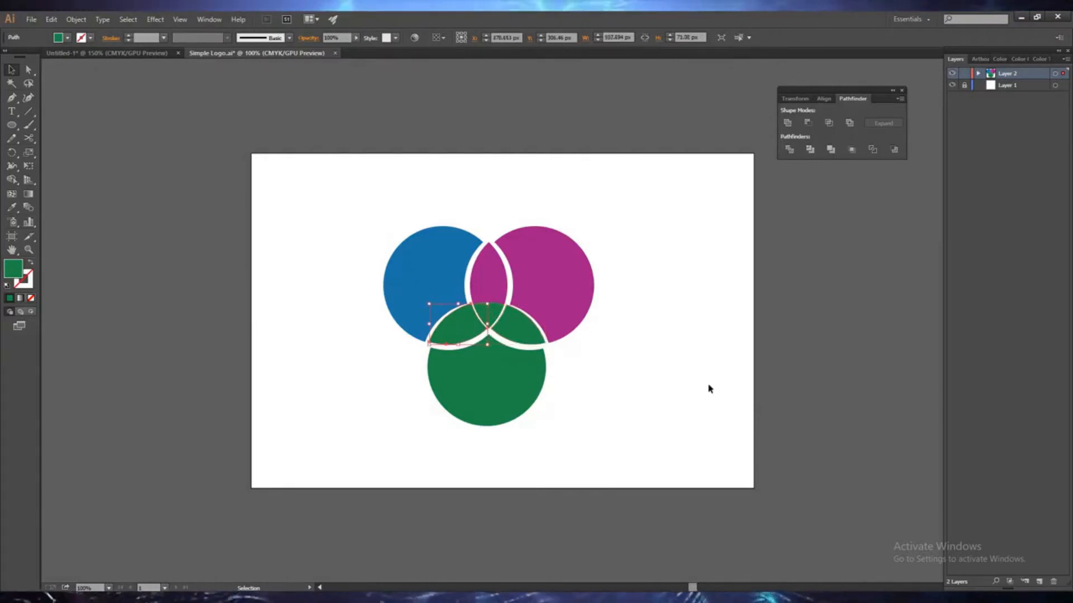
click(538, 333)
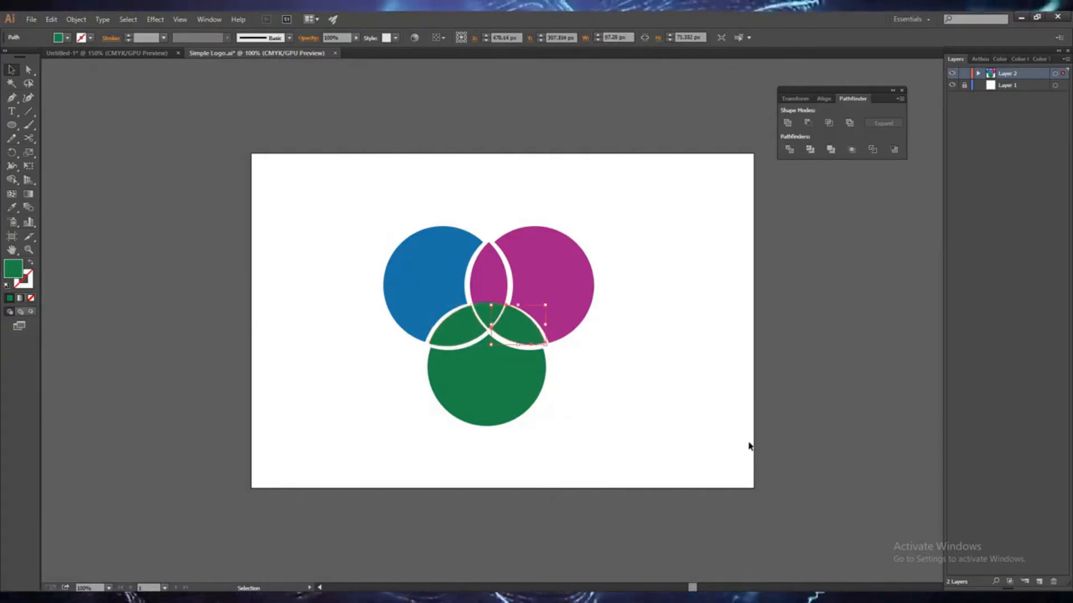
click(459, 337)
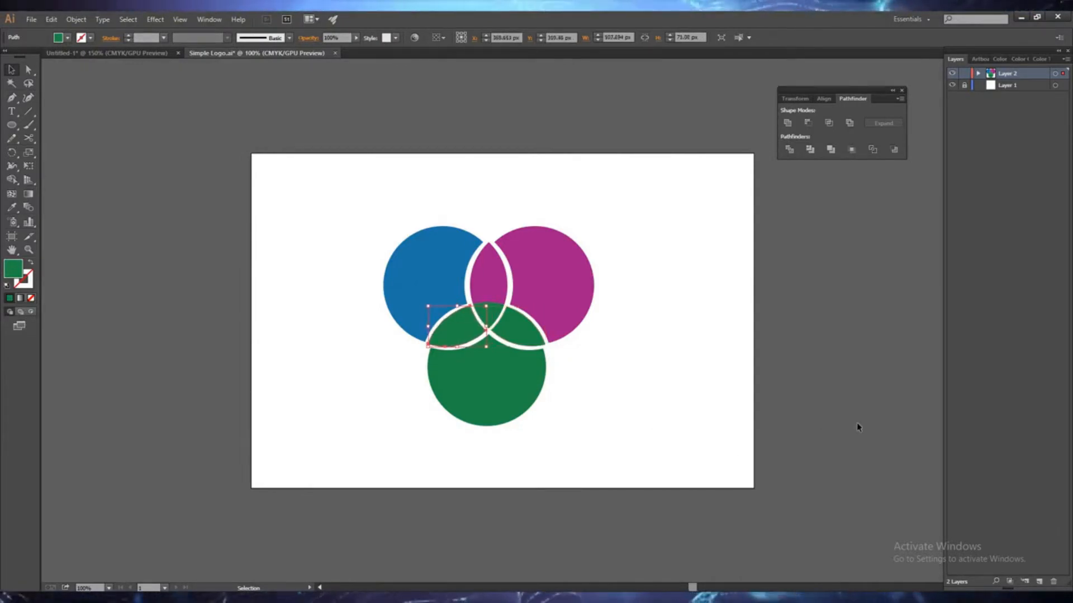
click(529, 332)
key(Right)
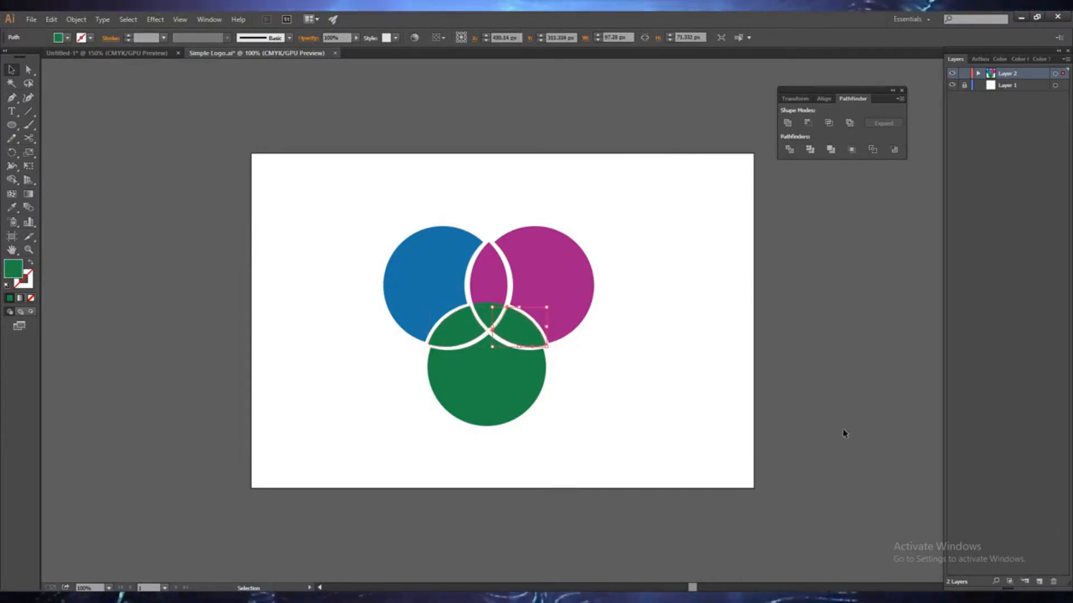
Step: Nudge the small central green piece and the magenta lens piece to open a gap between them
click(845, 433)
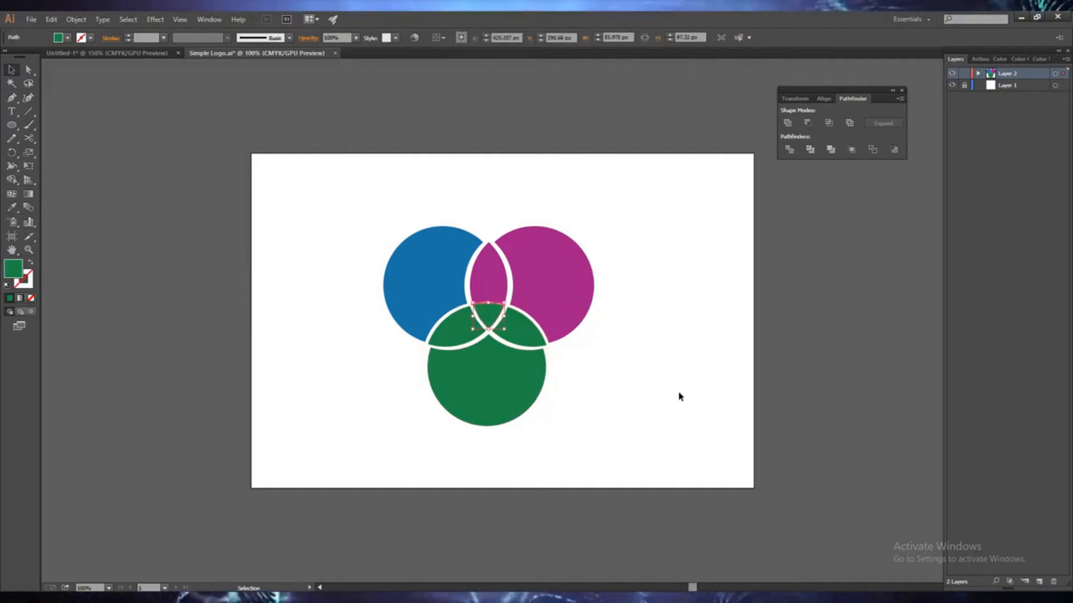
click(652, 396)
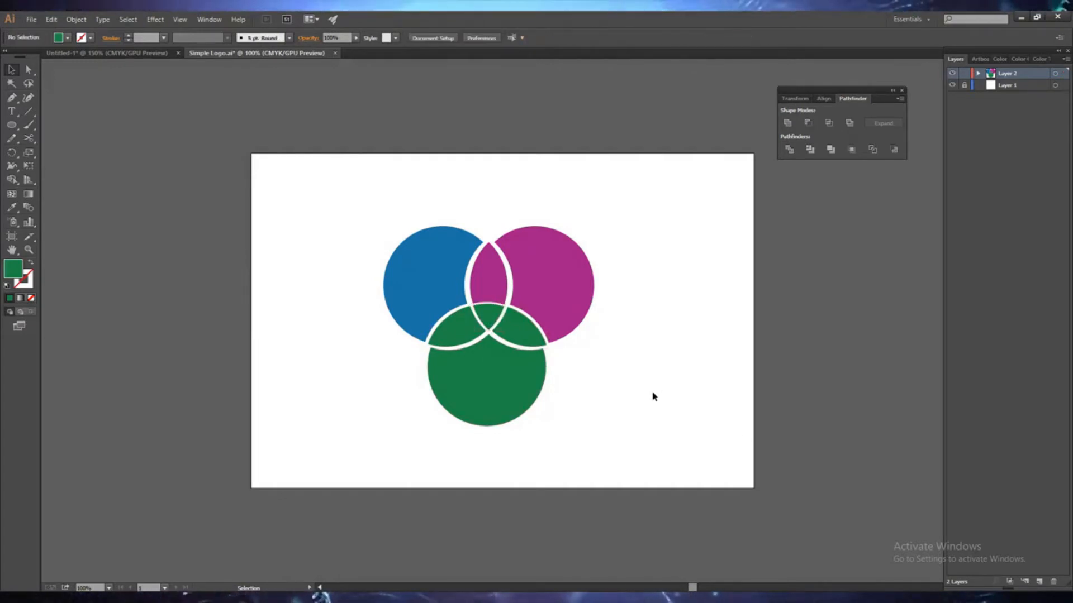
click(490, 268)
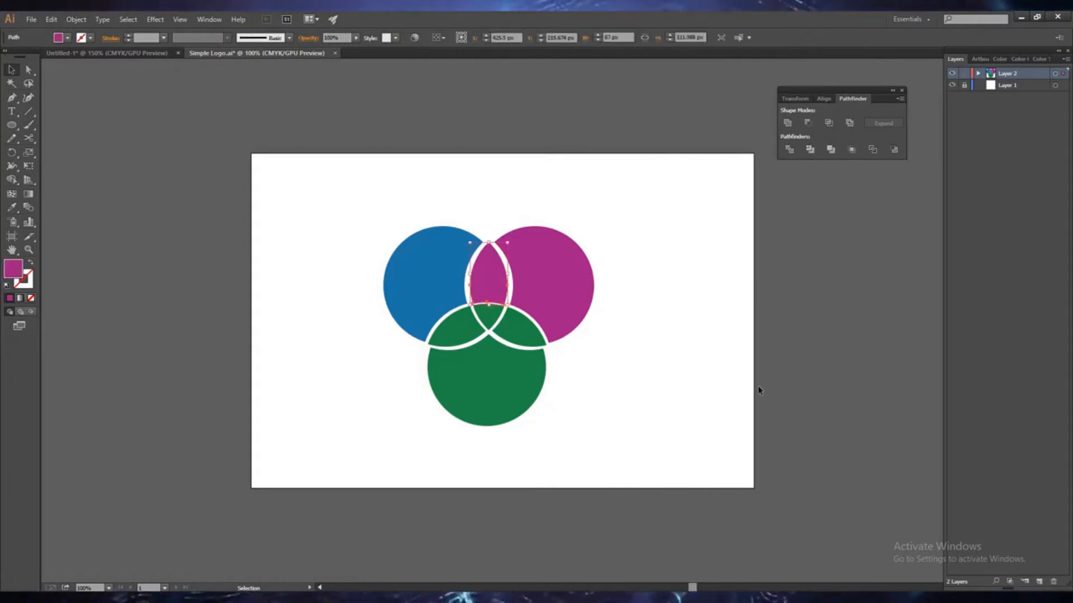
click(686, 389)
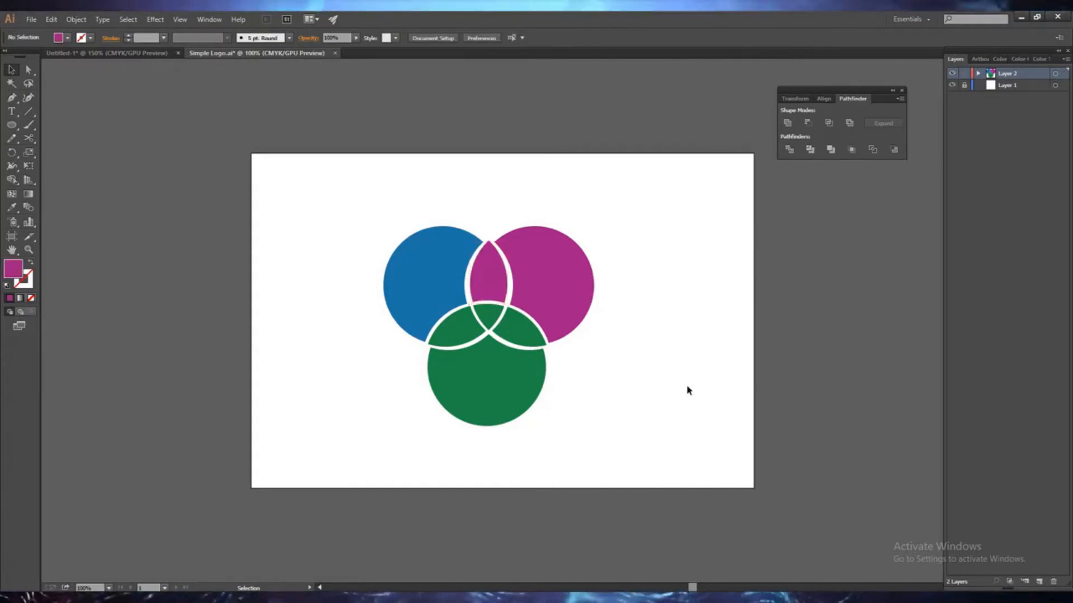
Step: Nudge the large blue piece slightly left and the large magenta piece slightly right to widen the gaps around the lens piece
click(413, 283)
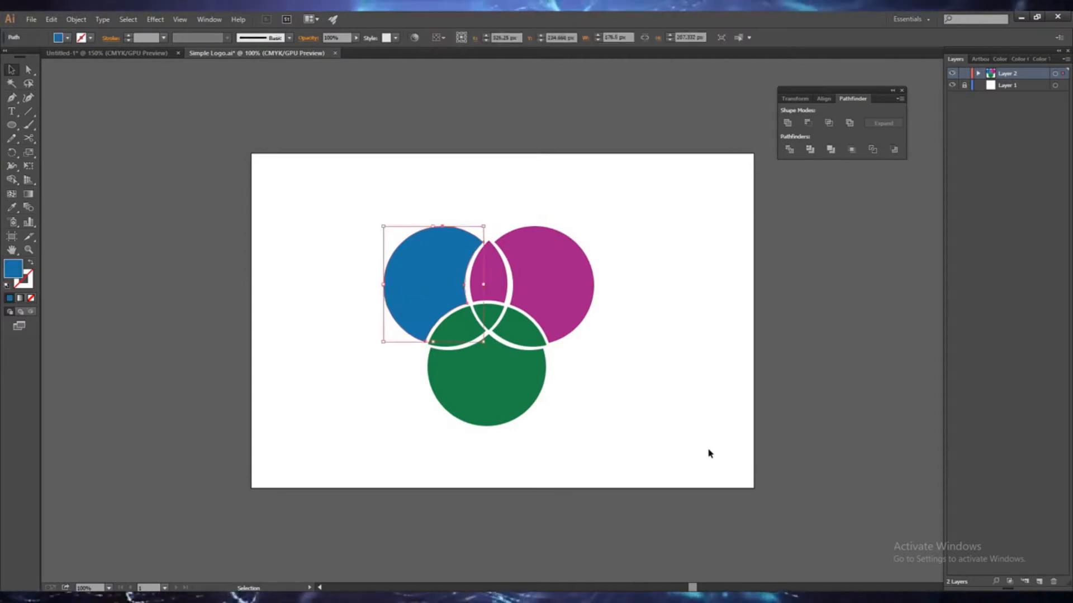
key(Left)
key(Left)
key(Left)
click(560, 302)
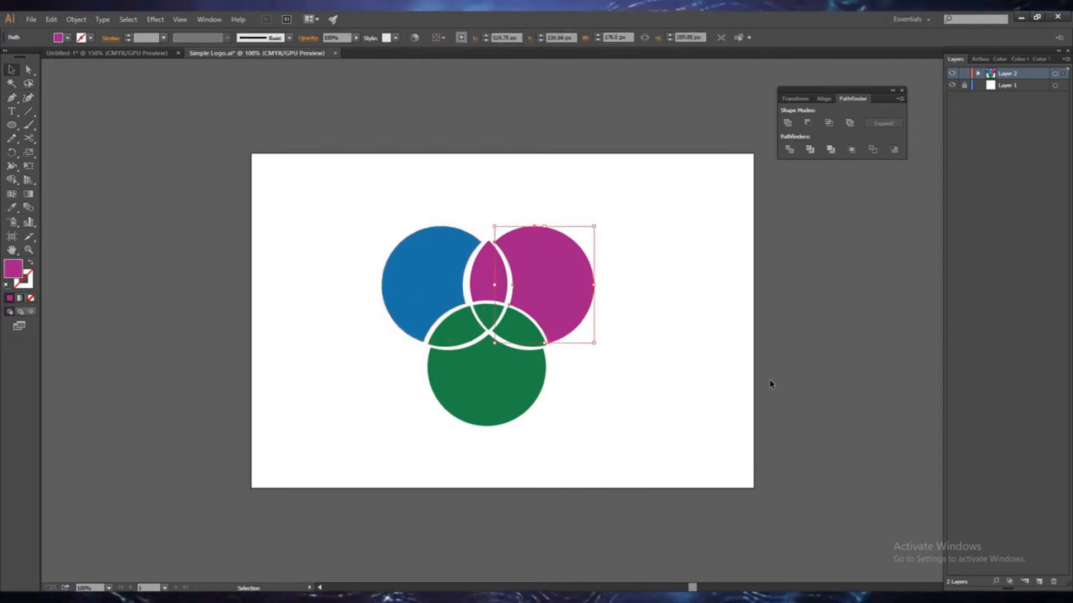
key(Right)
key(Right)
Step: Nudge the large green piece down 2 px to widen the gap below the overlap pieces
click(483, 379)
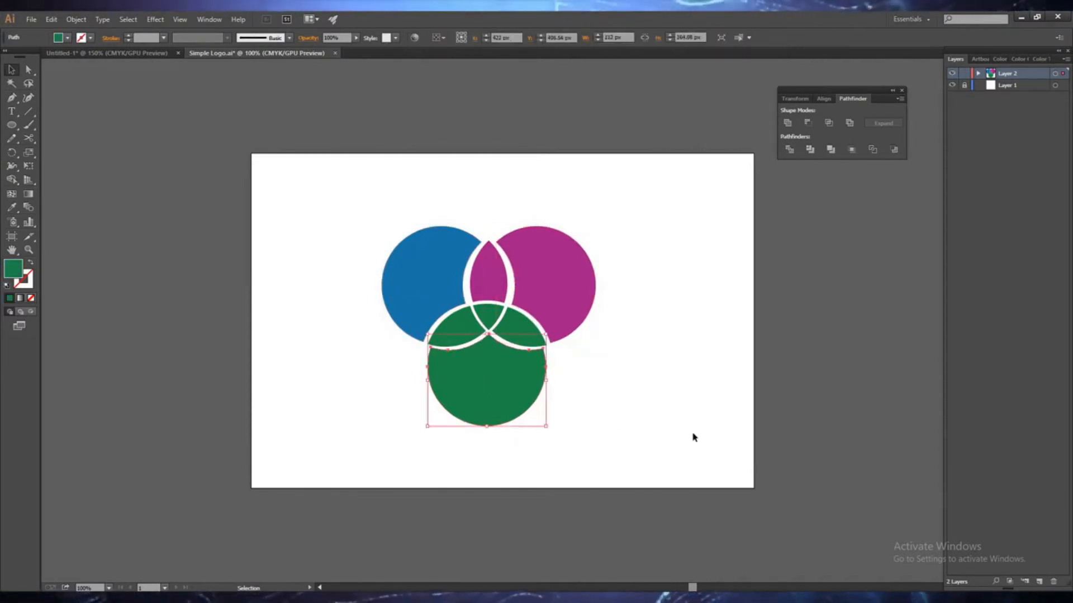
key(Down)
key(Down)
click(643, 434)
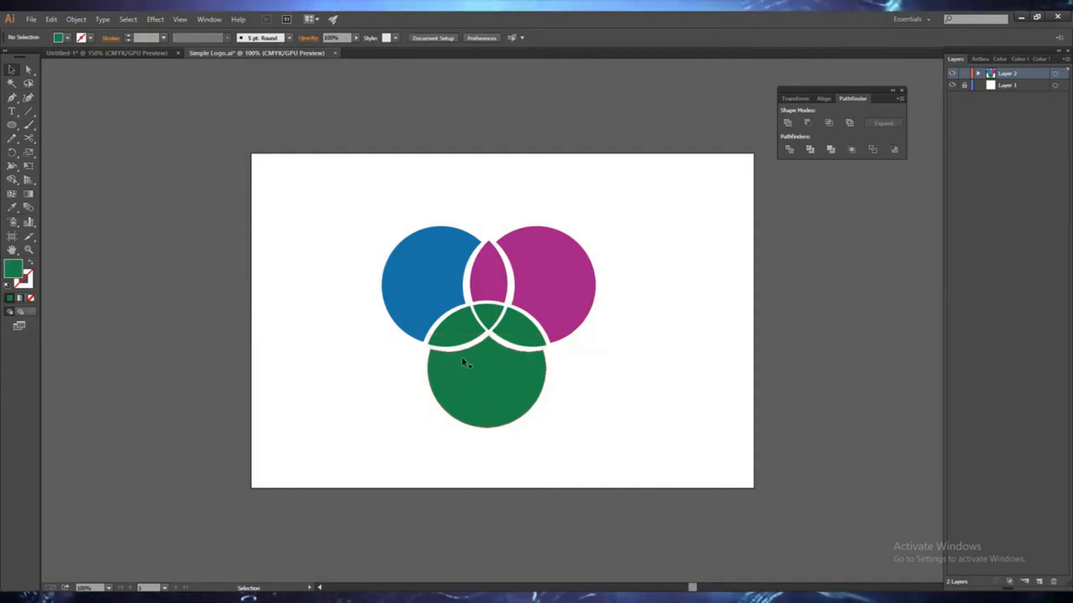
Step: Even the gaps by nudging the right green overlap piece and the large green piece down 1 px, and save the logo
click(431, 335)
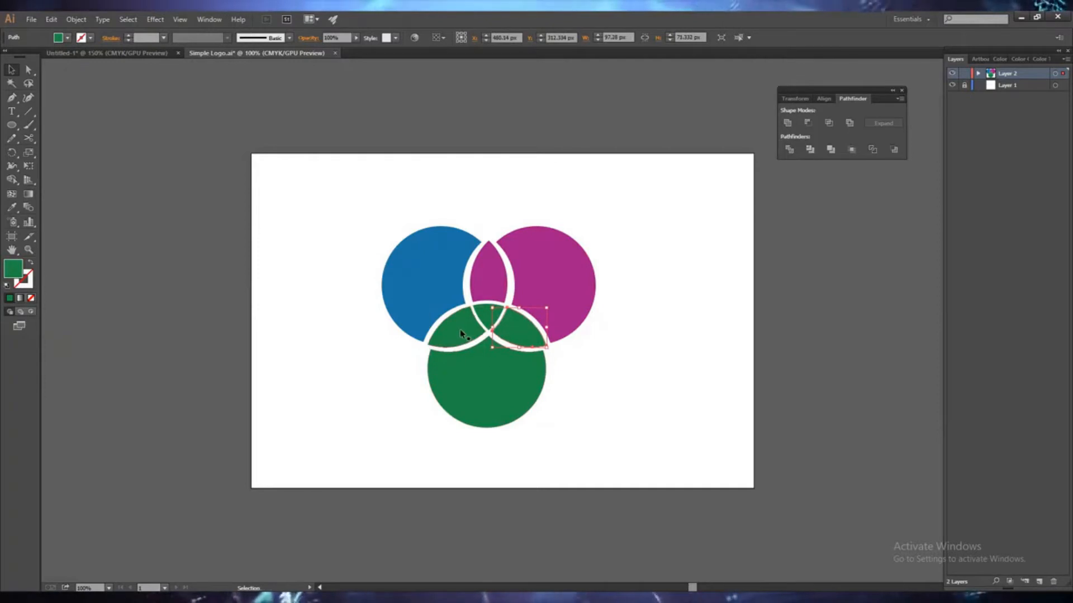
click(489, 318)
click(662, 356)
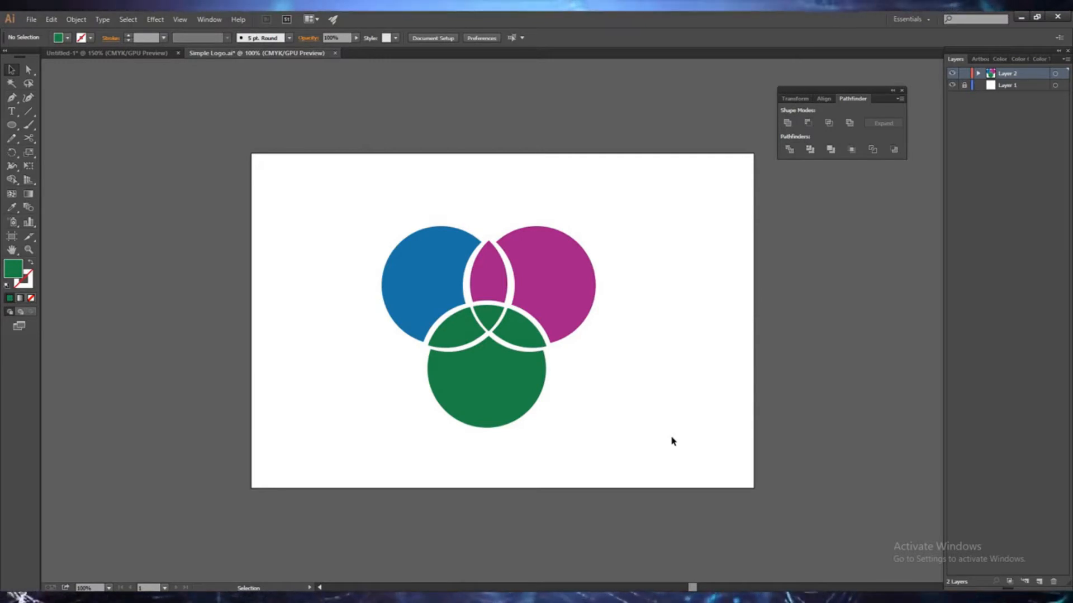
click(458, 334)
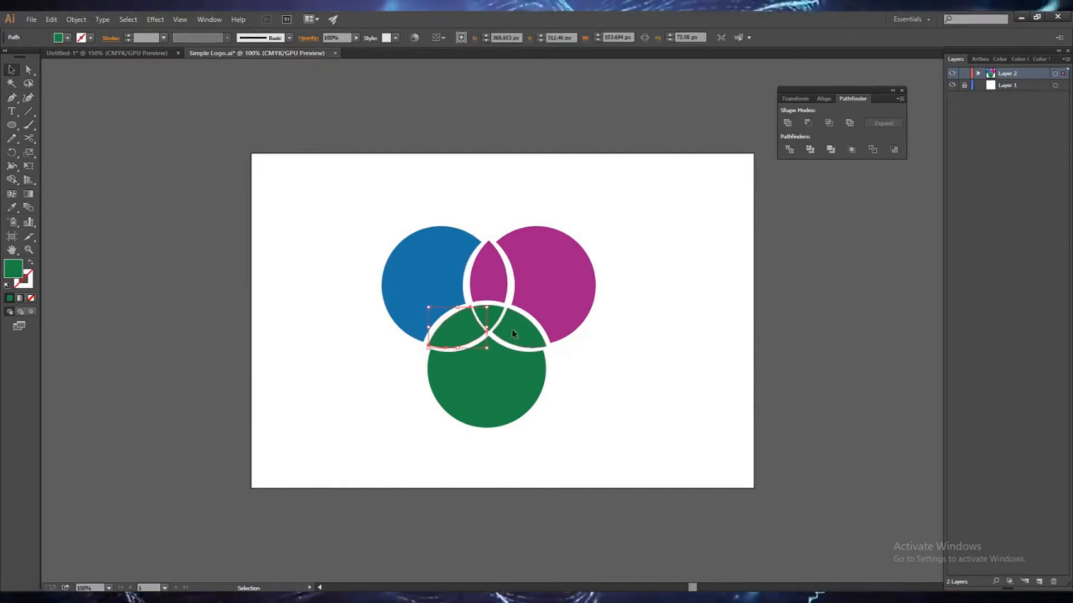
click(685, 388)
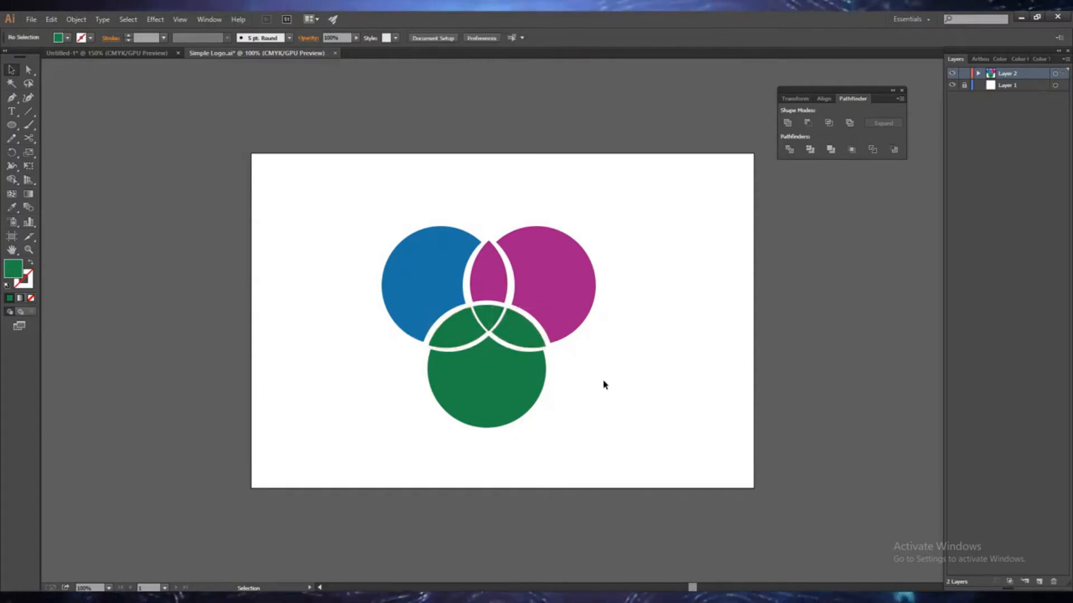
click(468, 339)
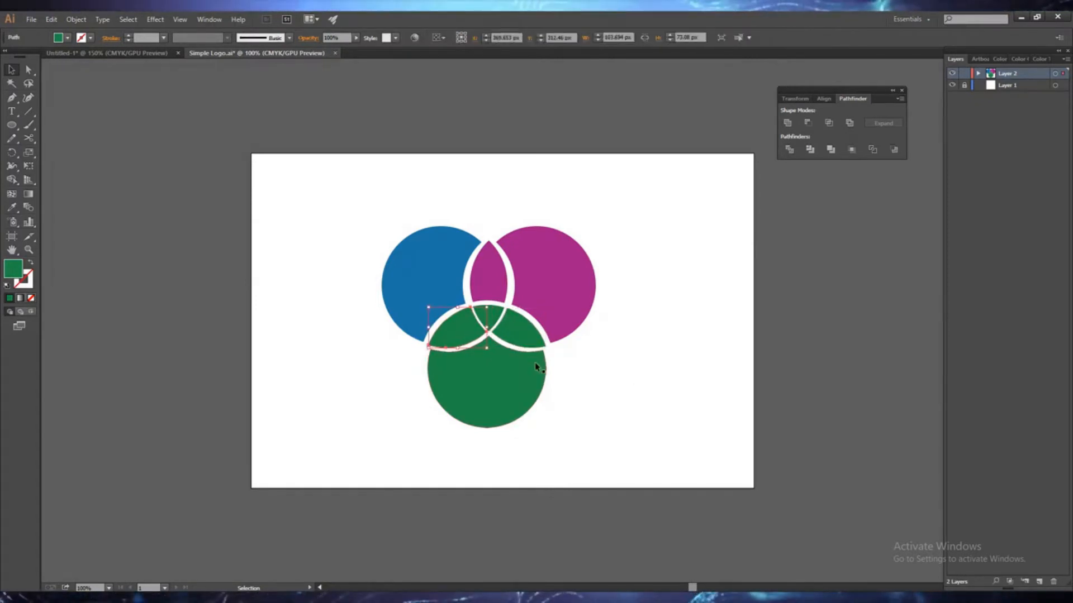
click(524, 336)
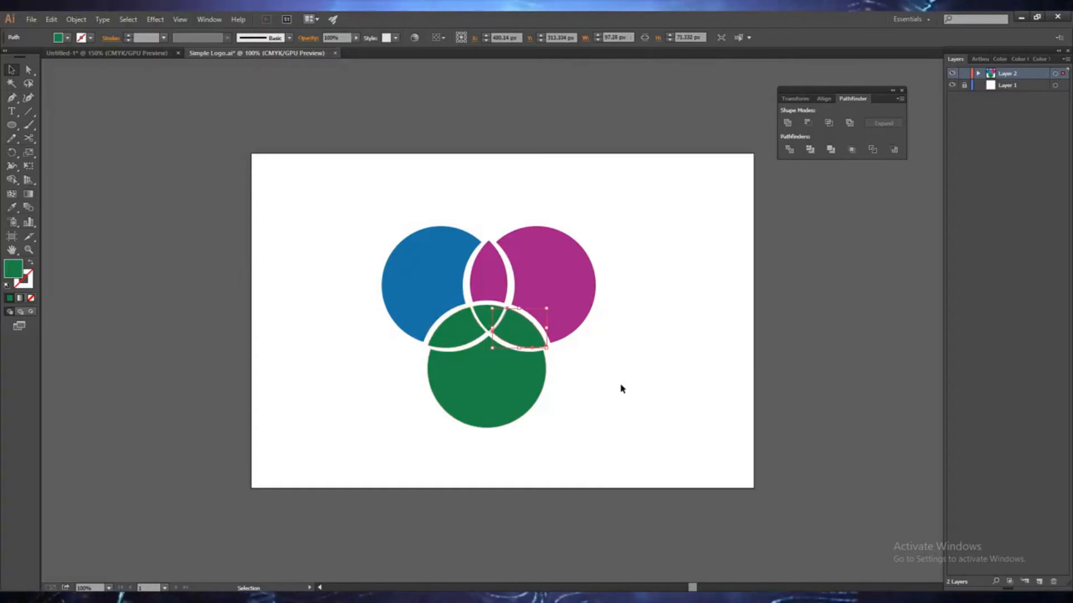
click(499, 389)
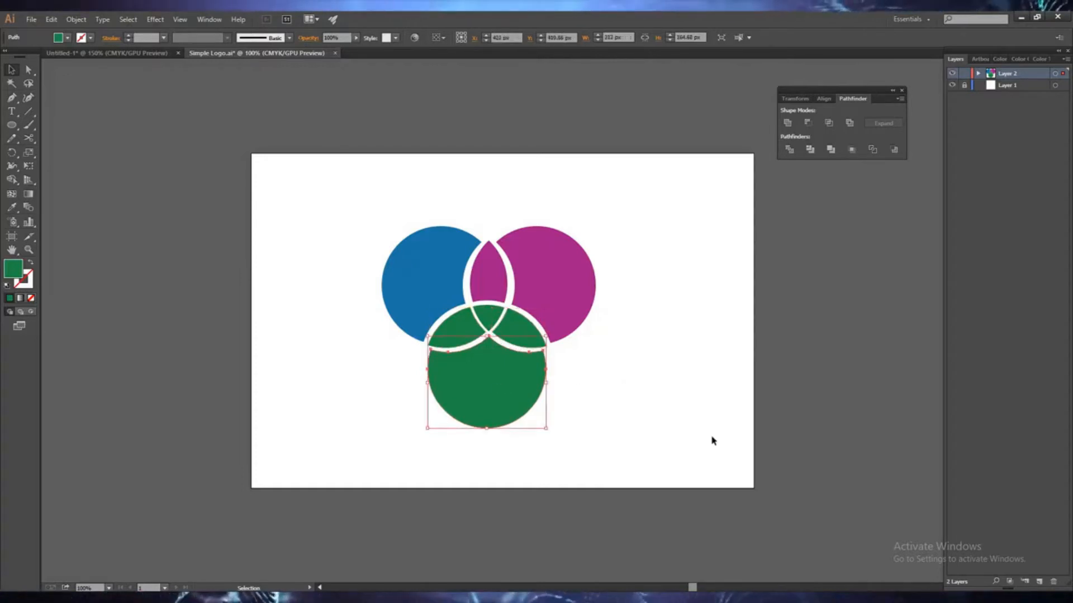
click(661, 432)
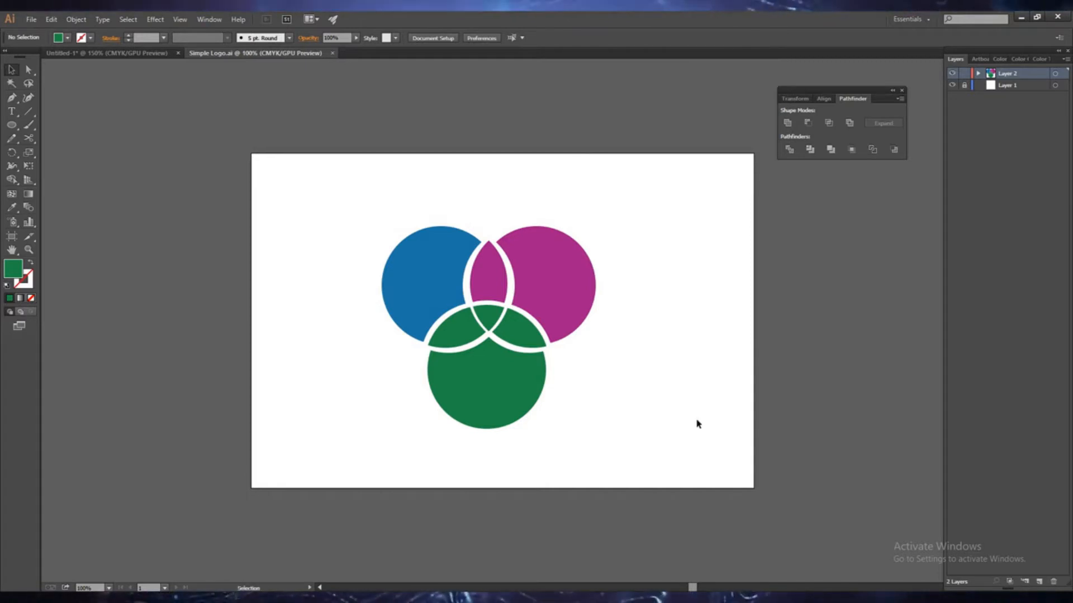
Step: Fill the magenta lens piece between the blue and magenta circles with orange D8810E
click(487, 318)
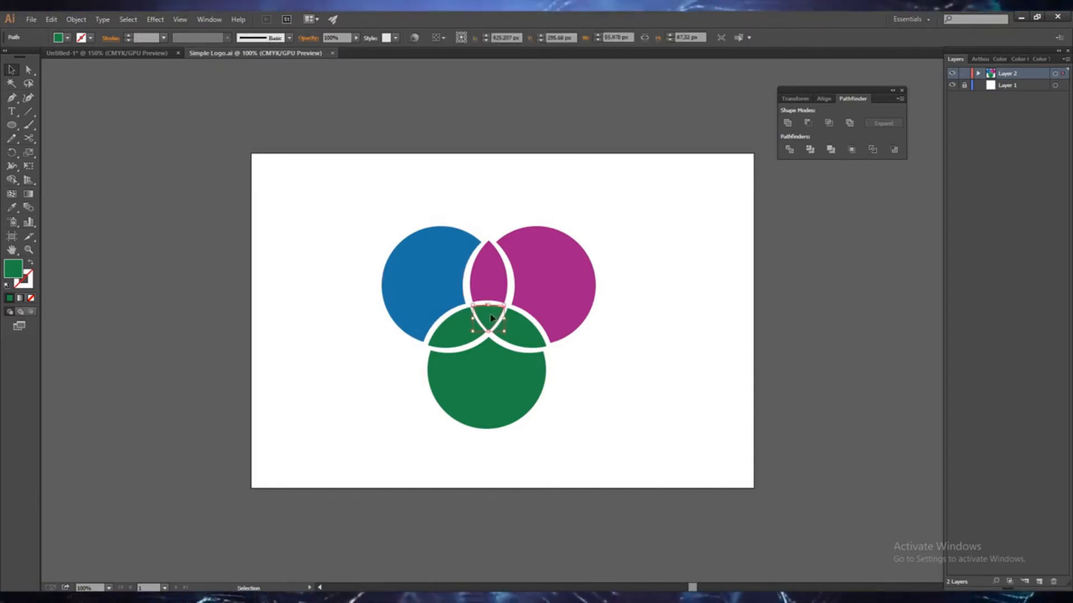
click(487, 268)
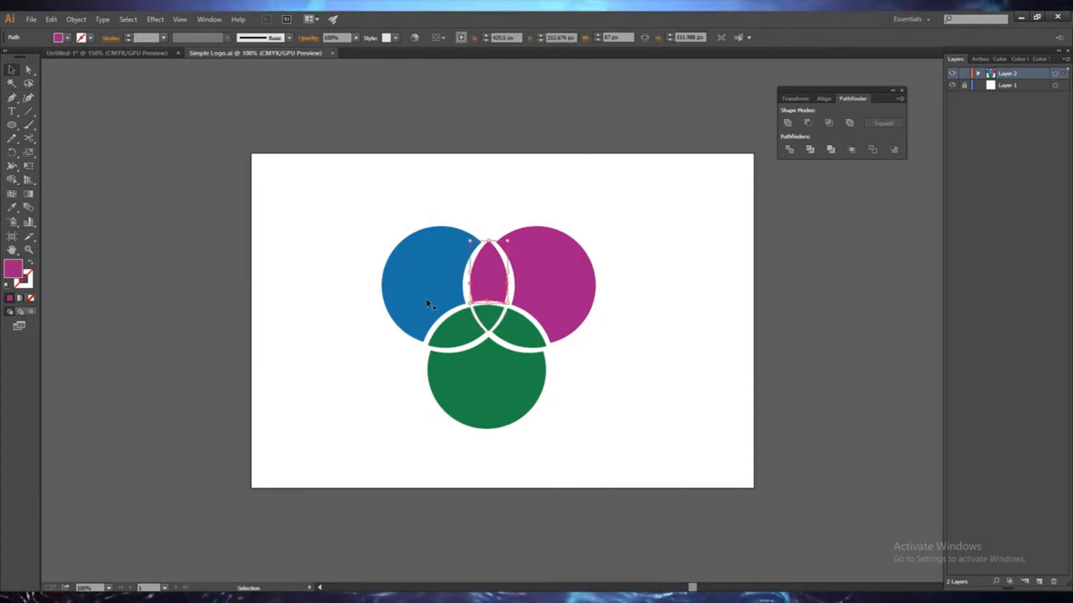
double_click(14, 269)
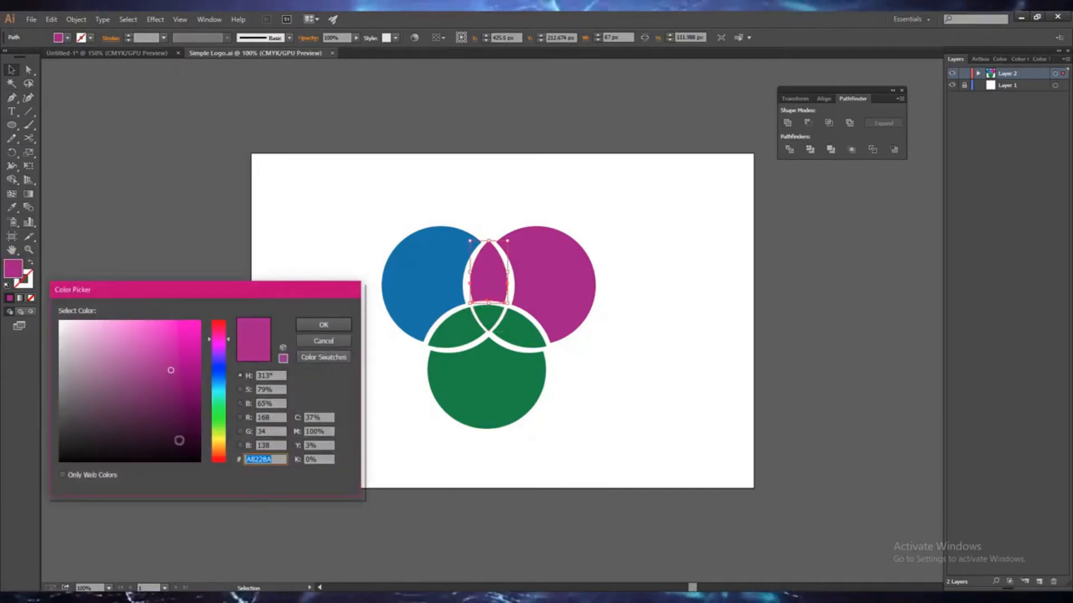
drag(221, 459, 221, 448)
click(191, 363)
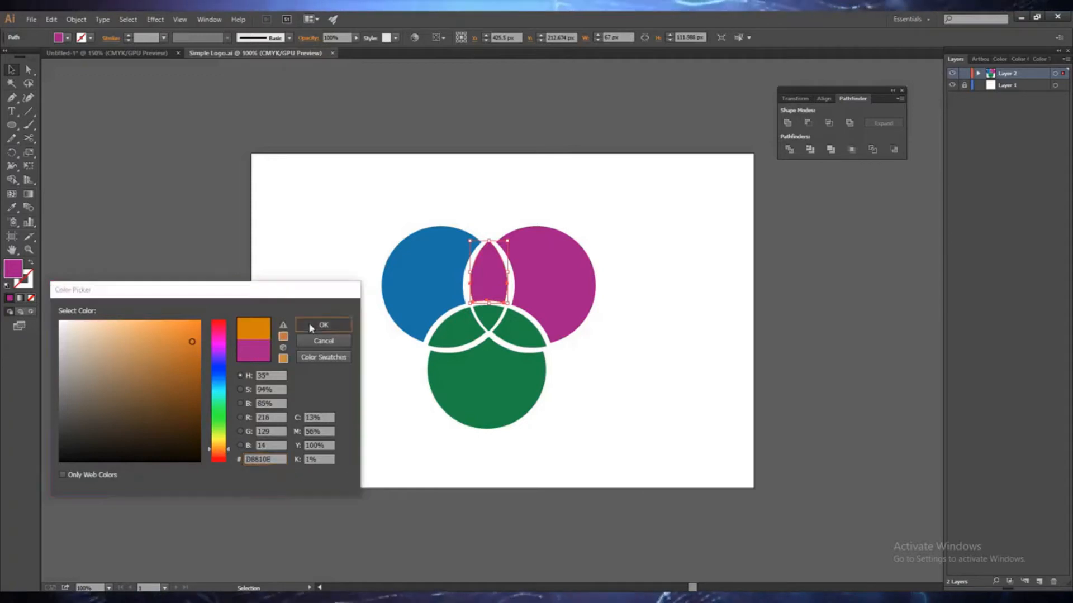
click(324, 324)
click(658, 416)
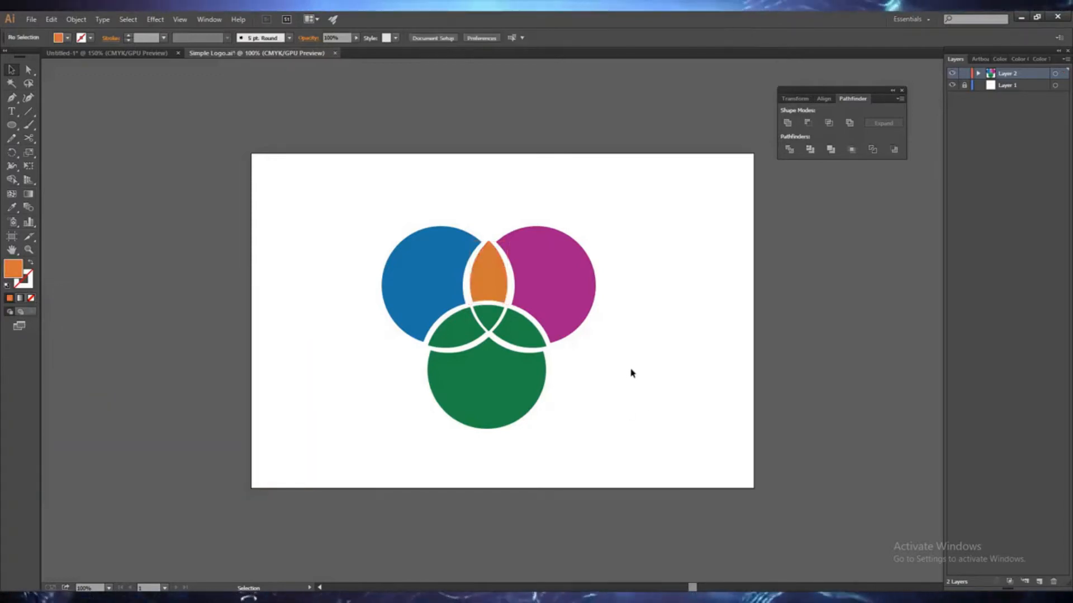
Step: Brighten the lens piece's fill to the lighter orange EF972E
click(496, 297)
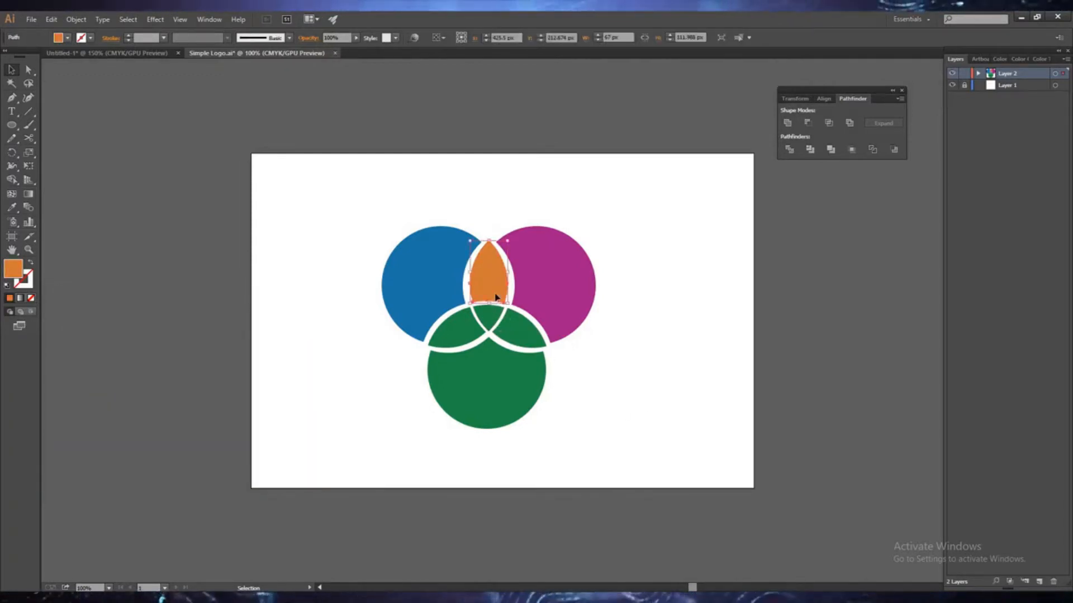
double_click(13, 274)
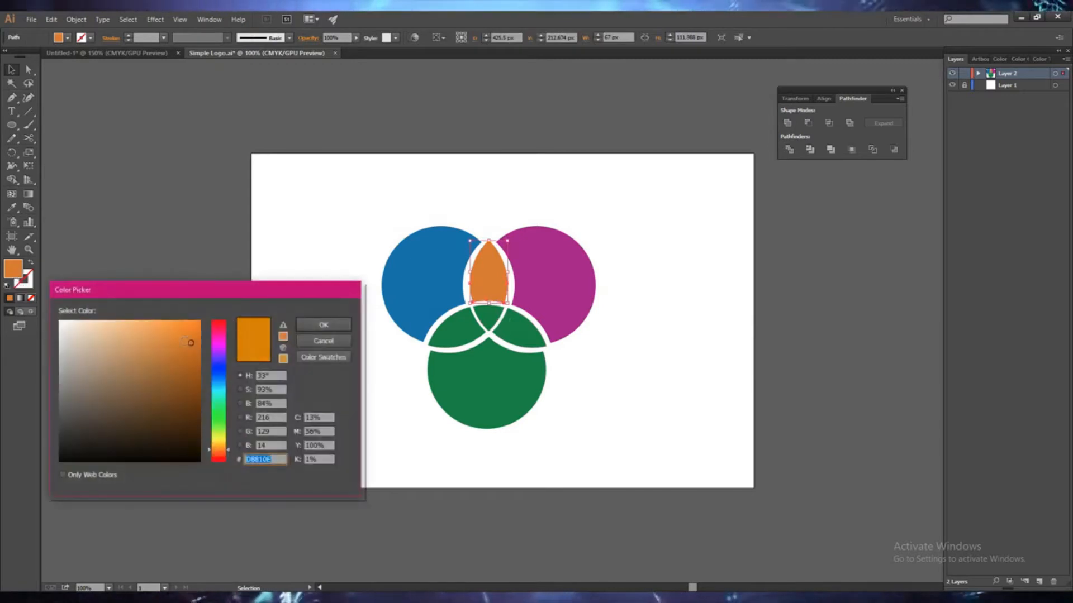
click(174, 329)
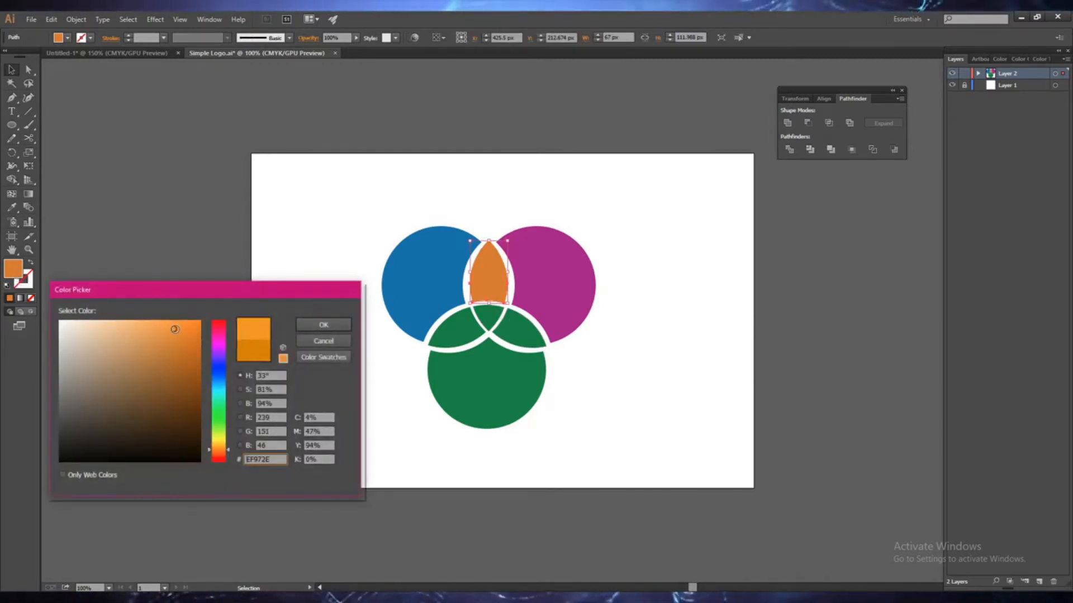
click(313, 327)
click(666, 435)
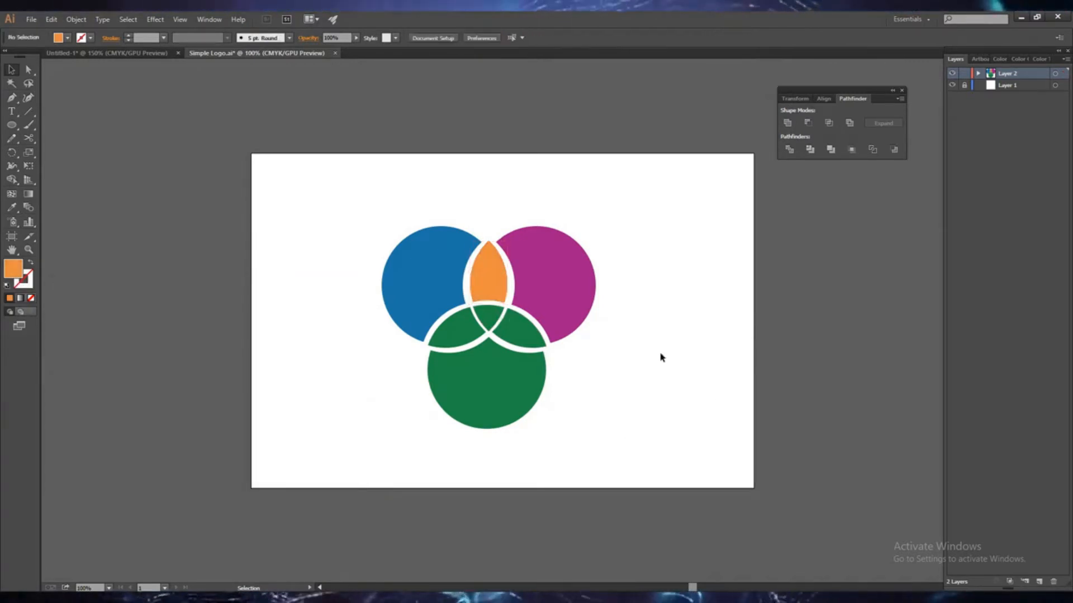
Step: Recolor the small central green piece to a bright light blue
click(489, 316)
double_click(17, 273)
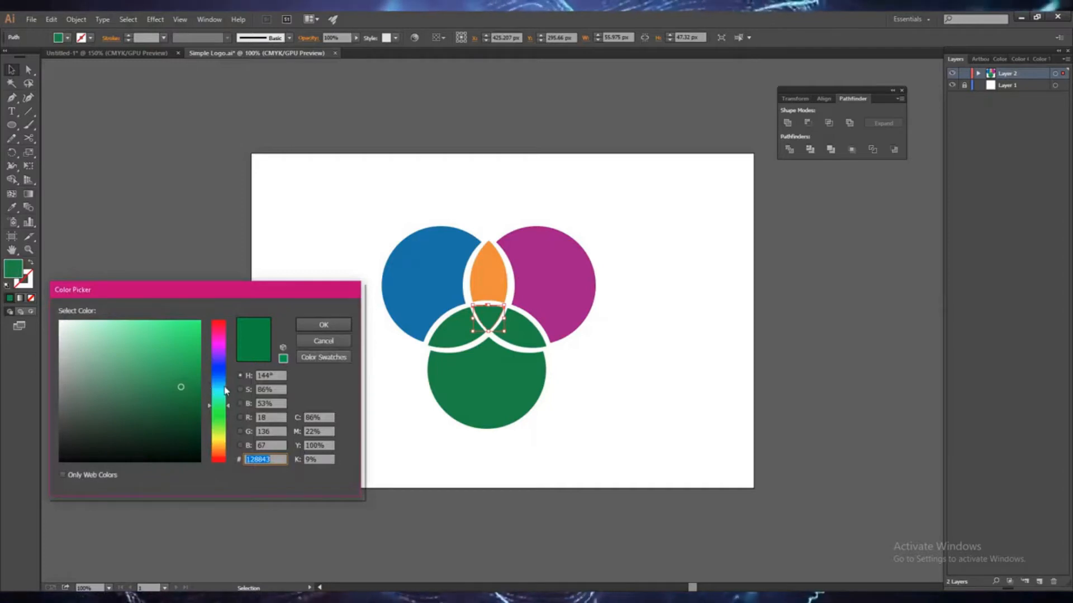
click(221, 387)
click(192, 340)
click(324, 325)
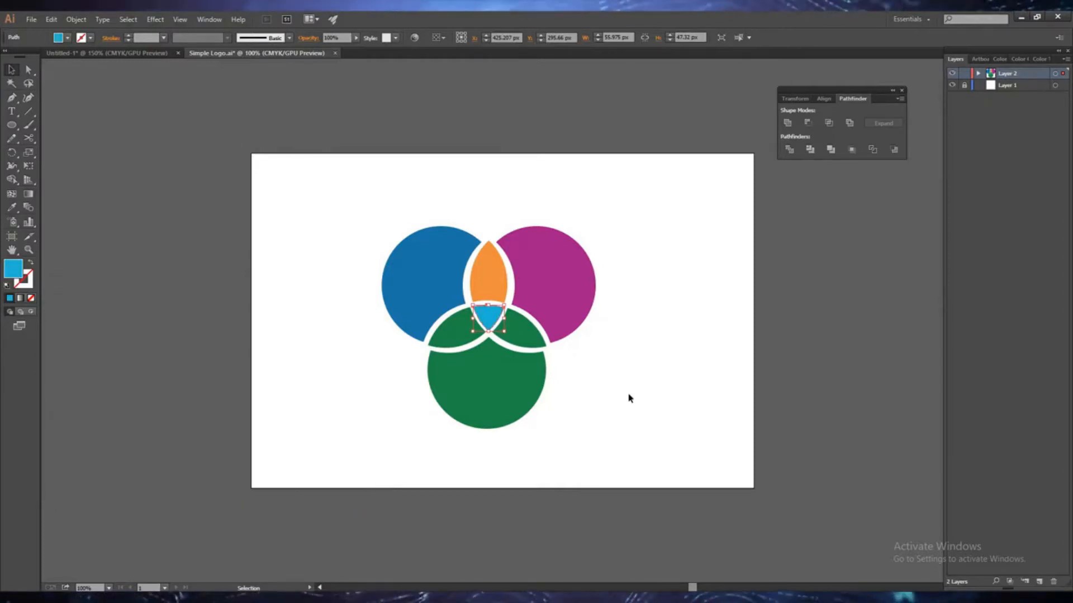
click(634, 405)
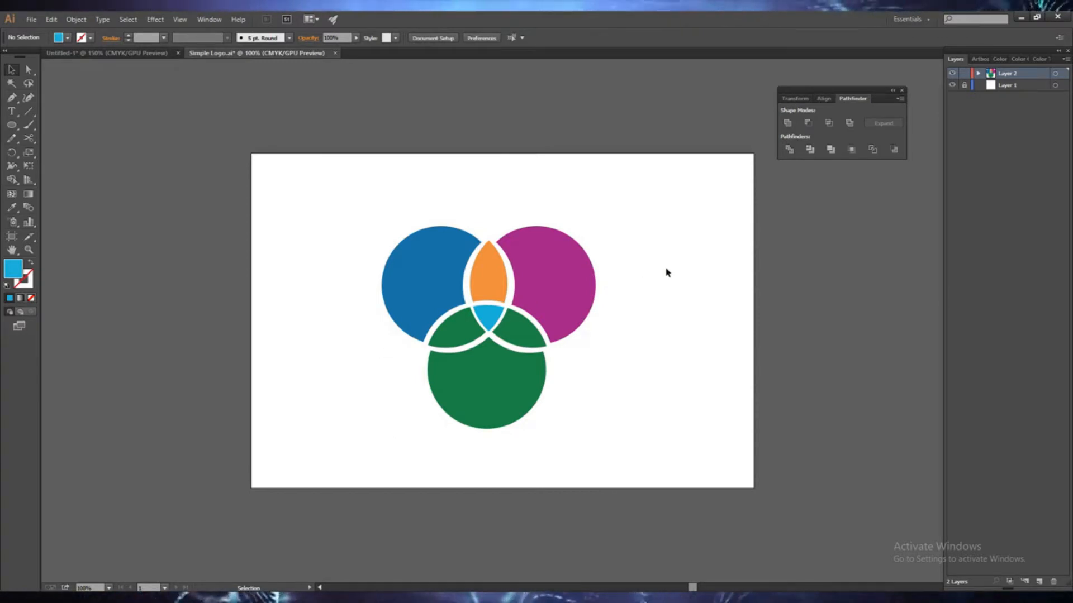
click(489, 315)
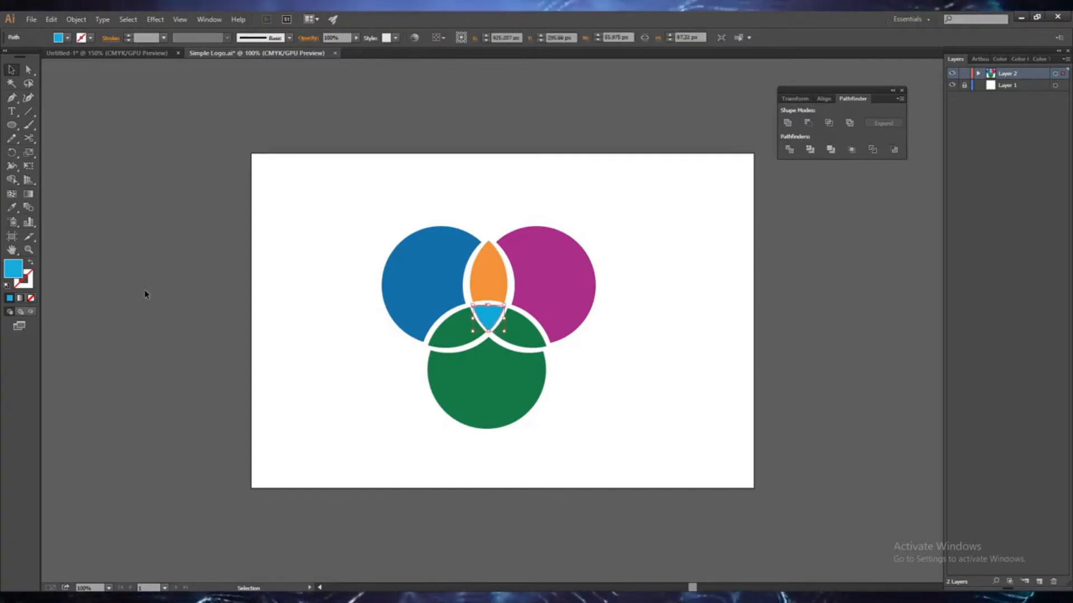
click(153, 317)
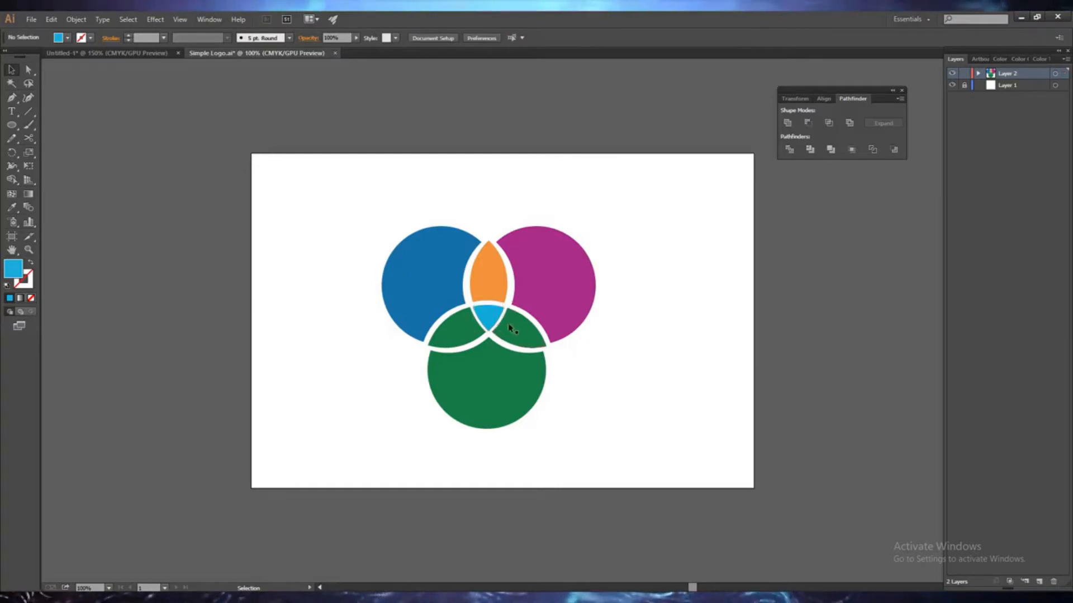
Step: Copy the blue circle's color code 0572AE and apply it to the right green overlap piece
click(425, 301)
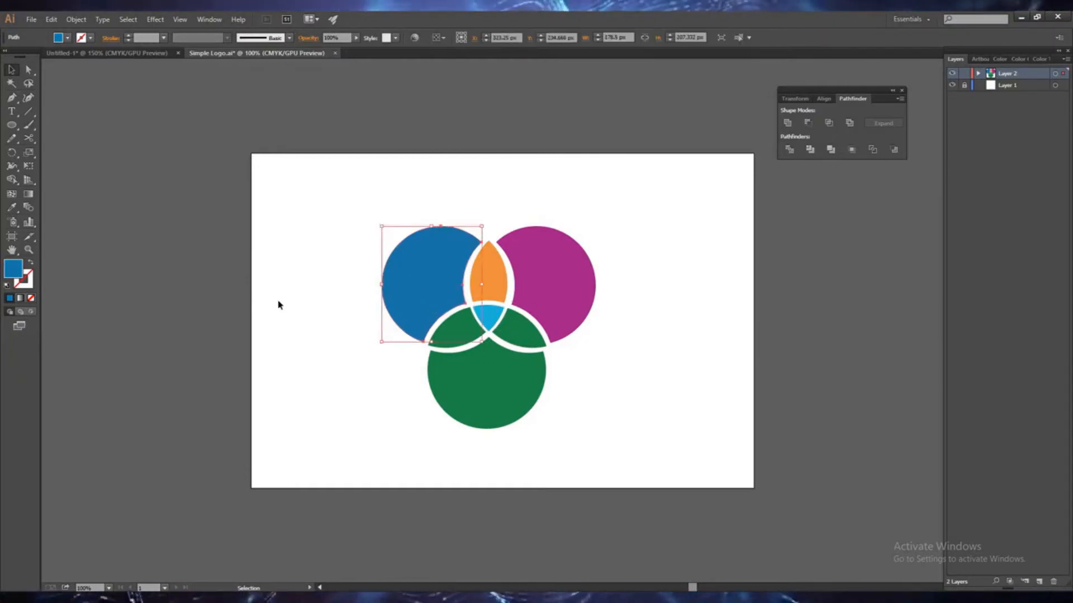
double_click(17, 272)
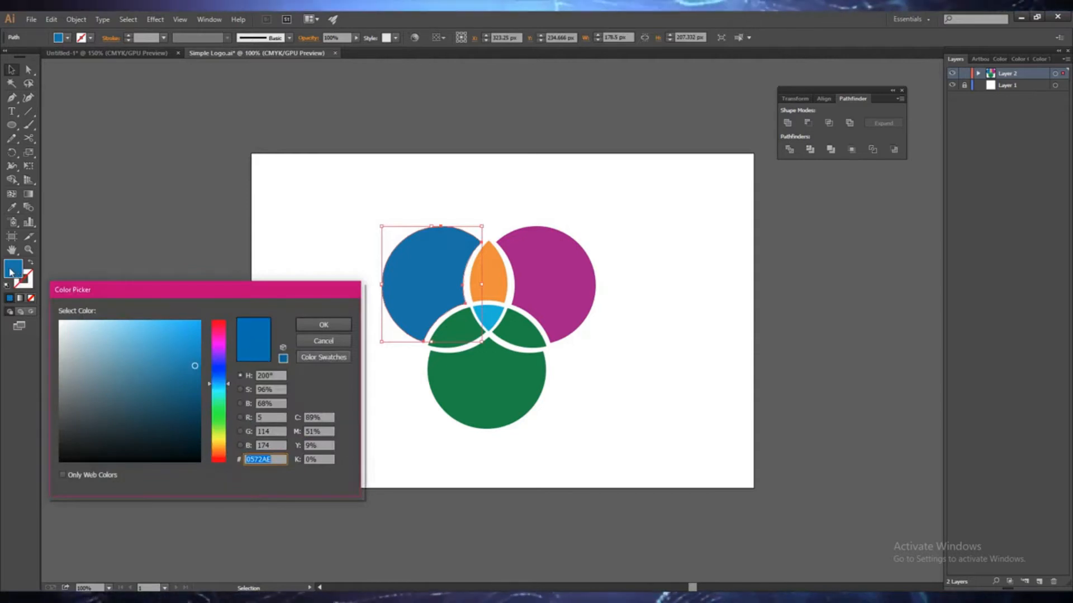
click(323, 342)
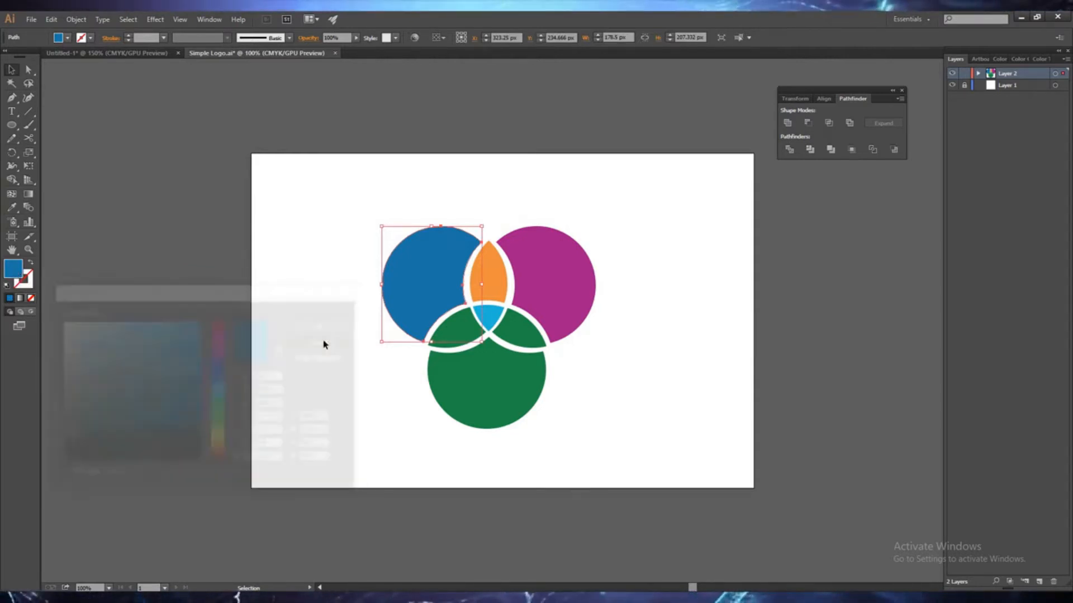
click(515, 339)
double_click(18, 274)
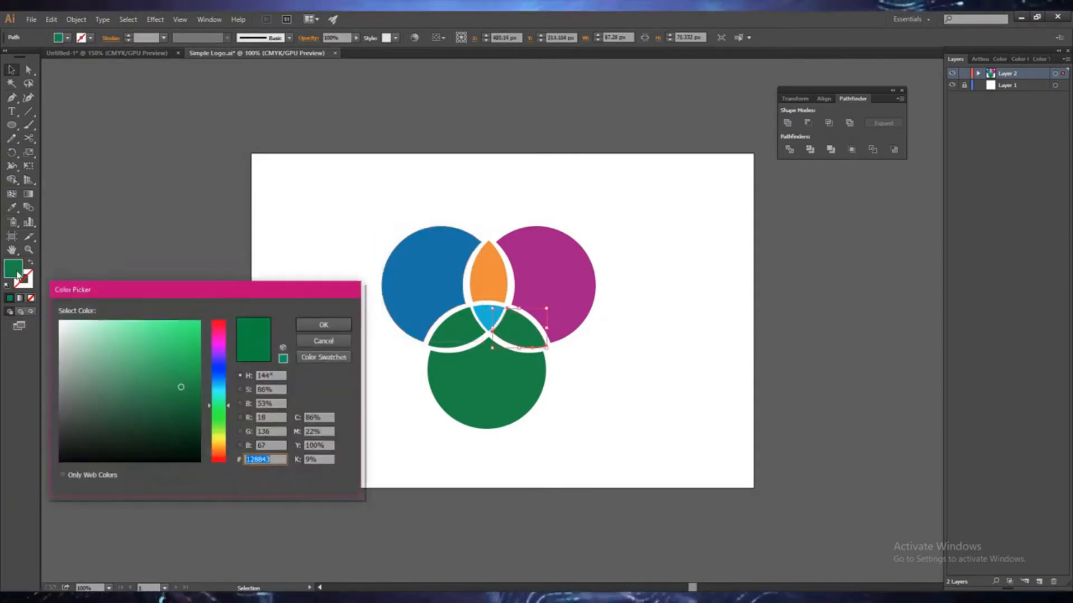
click(347, 326)
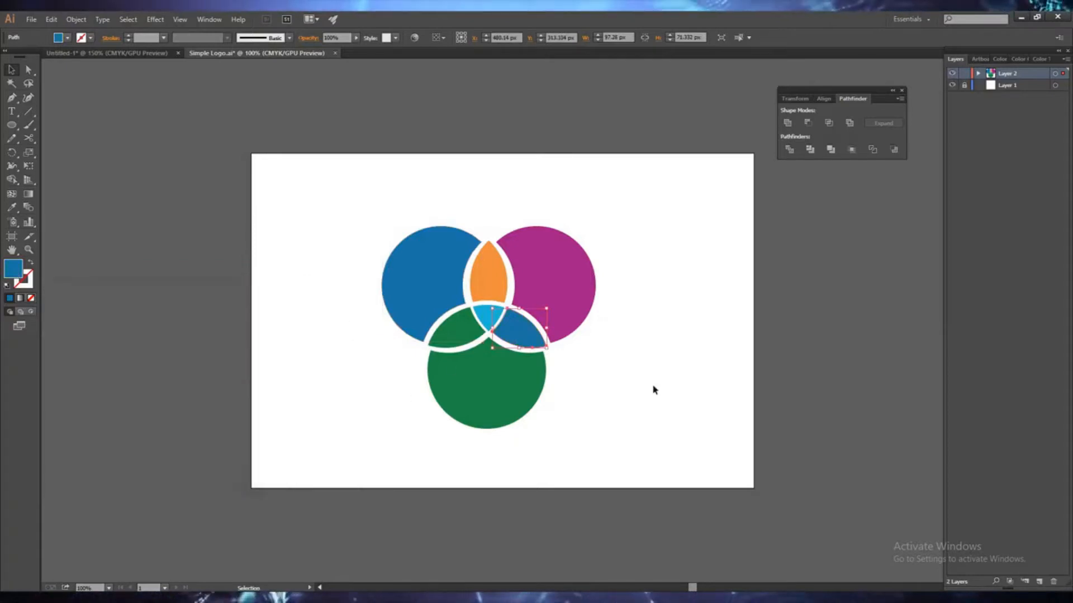
Step: Copy the magenta circle's color code A8228A and apply it to the left green overlap piece
click(548, 307)
double_click(18, 272)
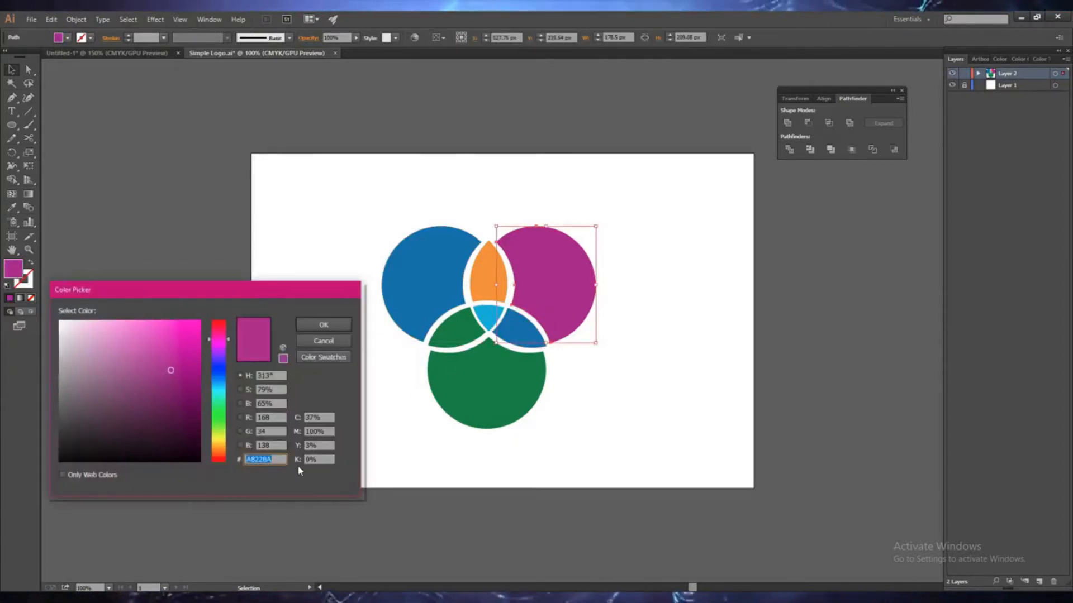
click(322, 340)
click(459, 338)
double_click(16, 268)
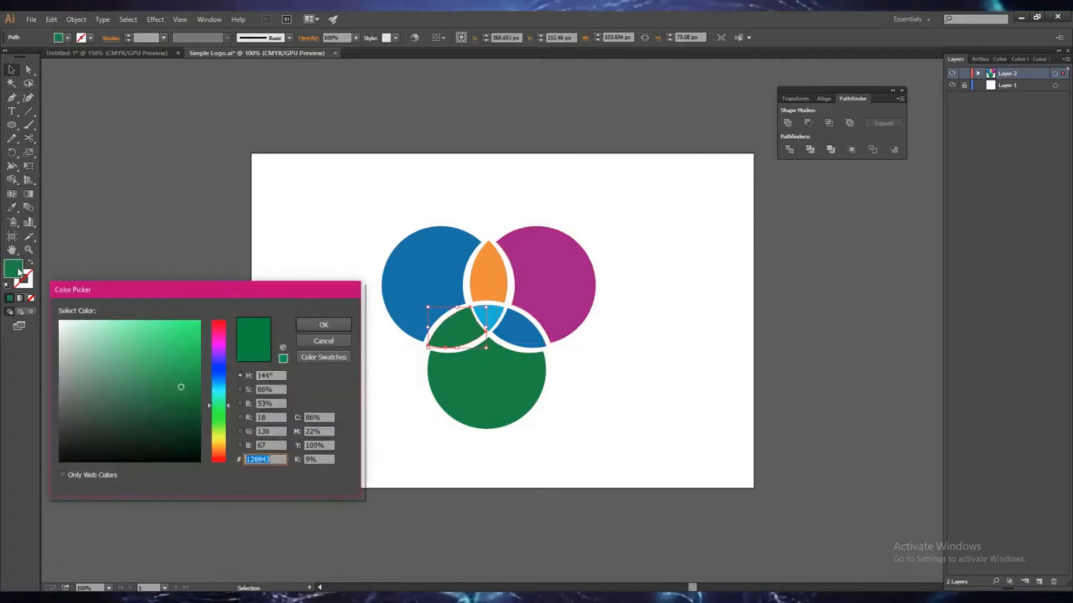
key(ctrl+v)
click(314, 329)
click(656, 451)
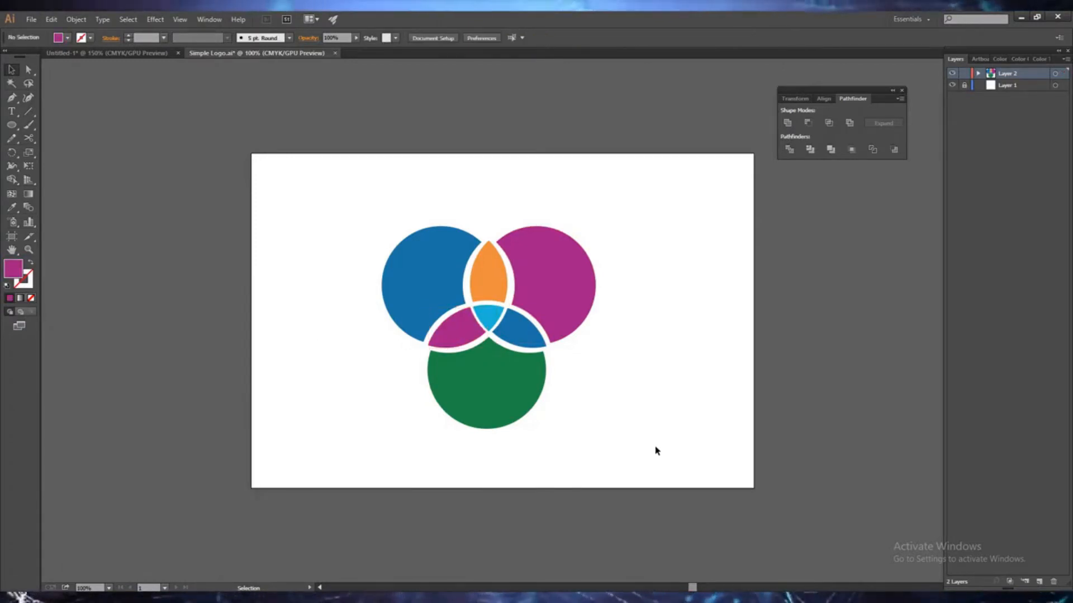
Step: Copy the green circle's color code 128843 and apply it to the orange lens piece between the blue and magenta circles
click(487, 262)
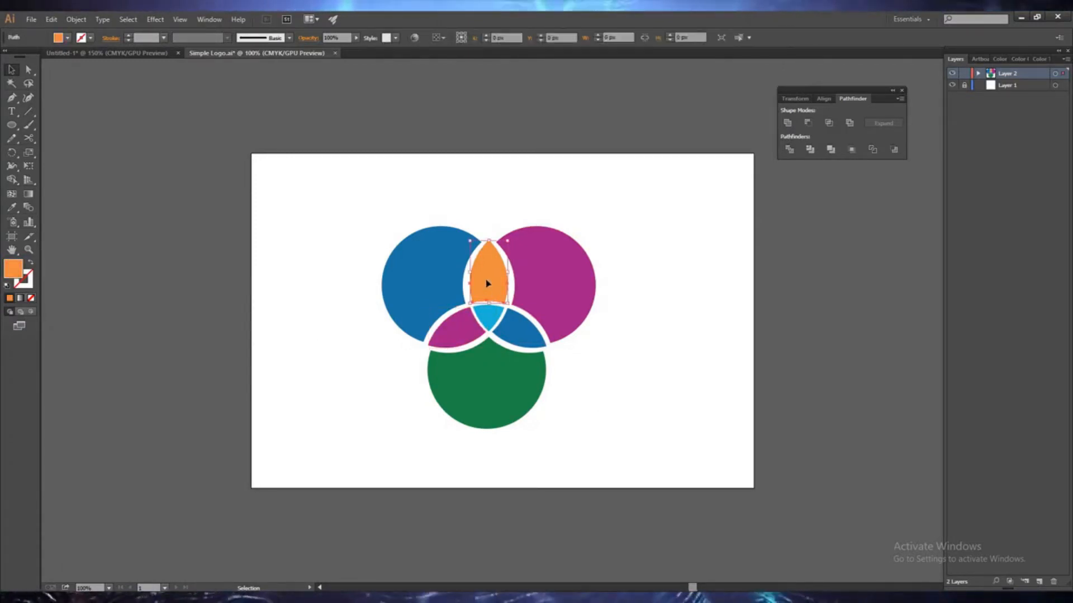
click(494, 414)
double_click(14, 269)
key(ctrl+c)
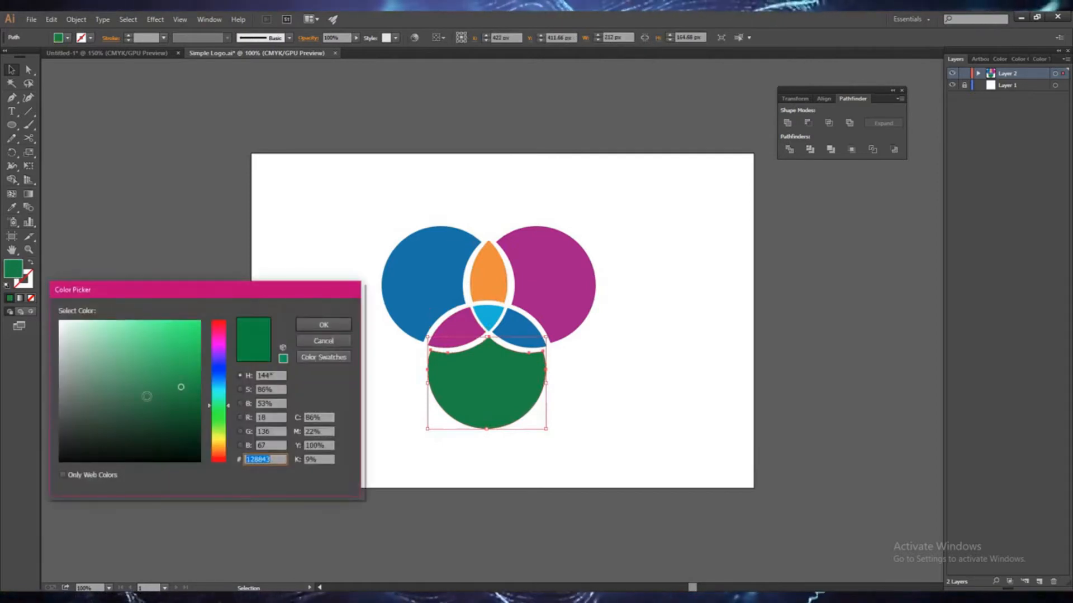
click(331, 341)
click(482, 286)
double_click(13, 270)
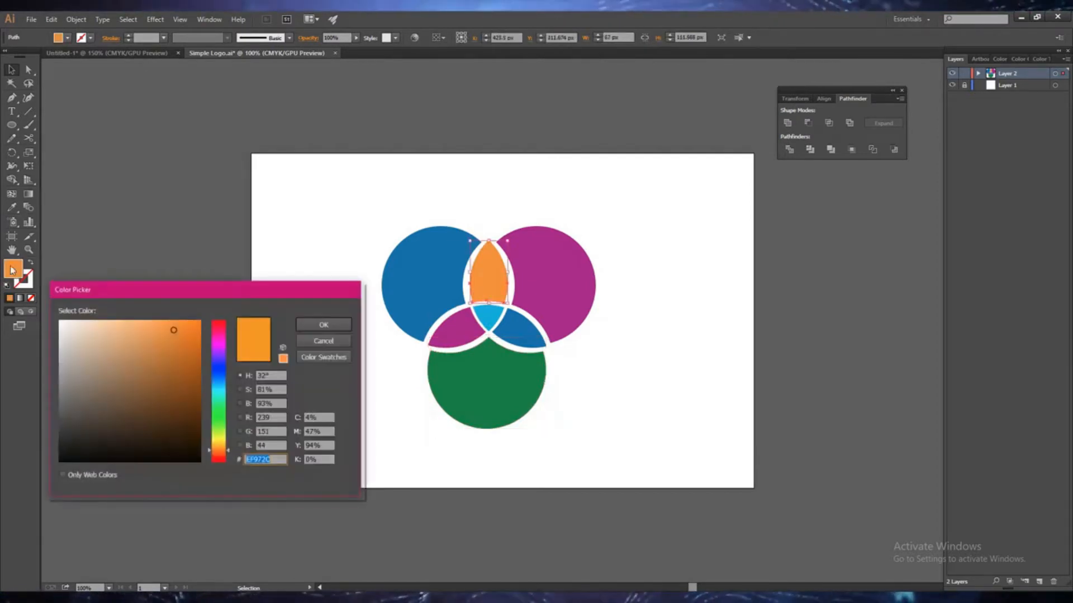
key(ctrl+v)
click(324, 324)
click(654, 424)
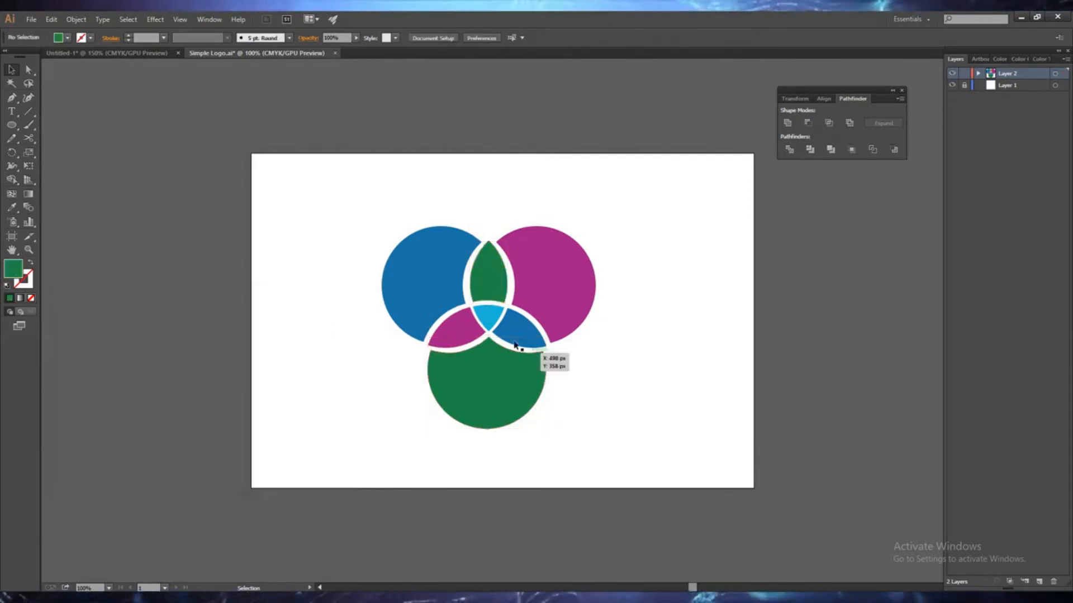
Step: Recolor the small light blue central piece to the bright orange FC9808
click(488, 316)
double_click(14, 269)
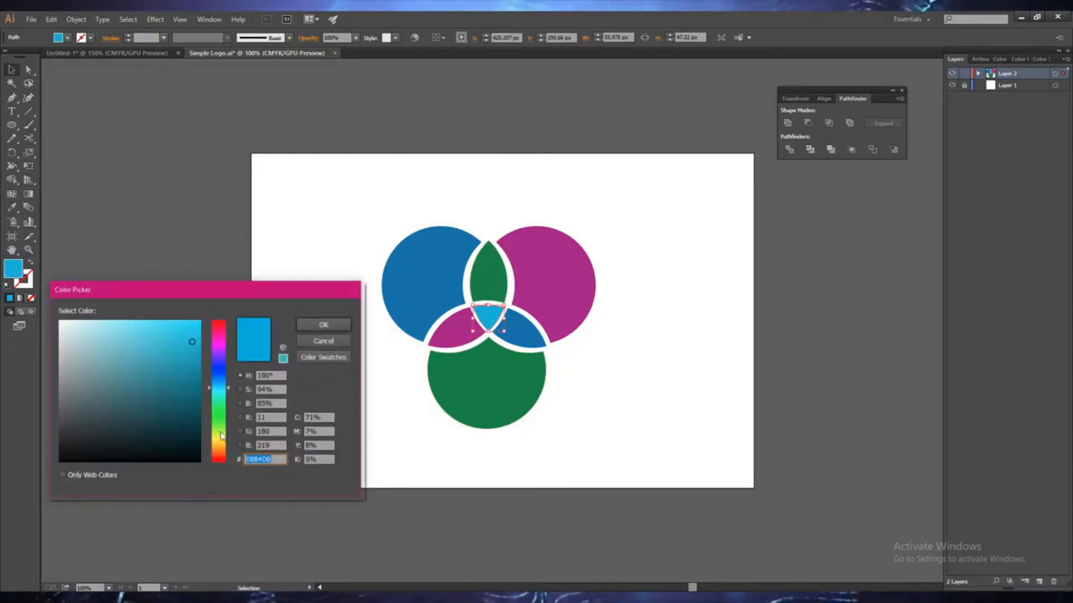
drag(222, 435, 222, 447)
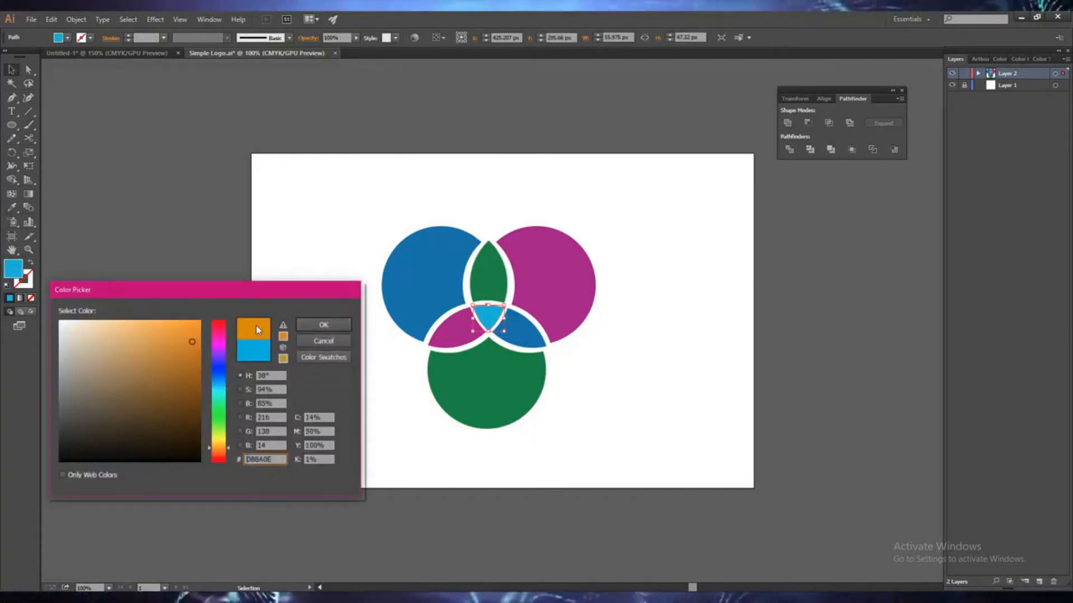
click(319, 325)
click(622, 442)
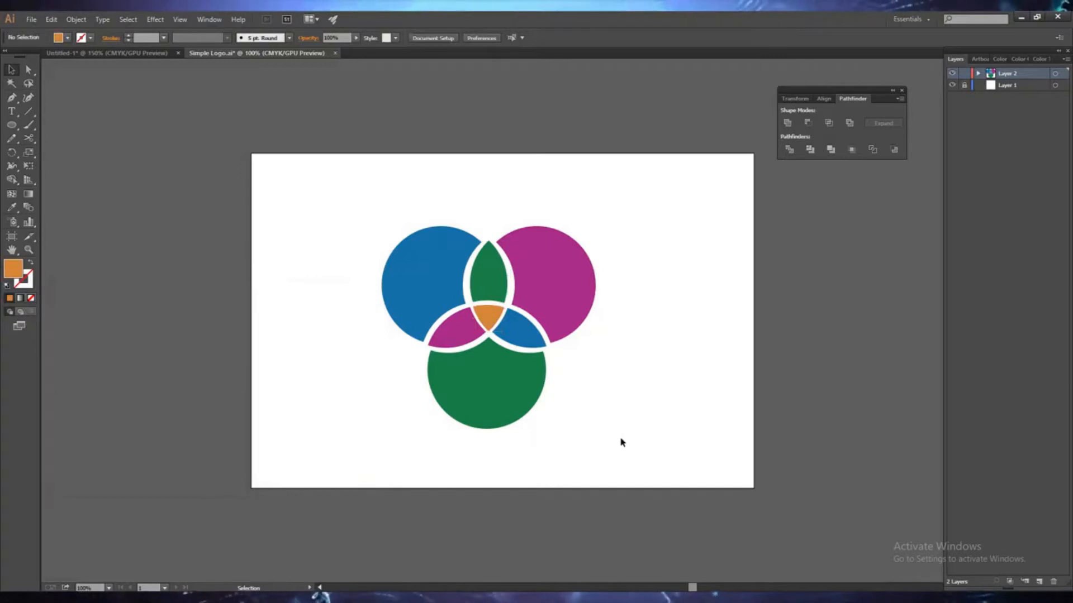
click(488, 319)
double_click(12, 270)
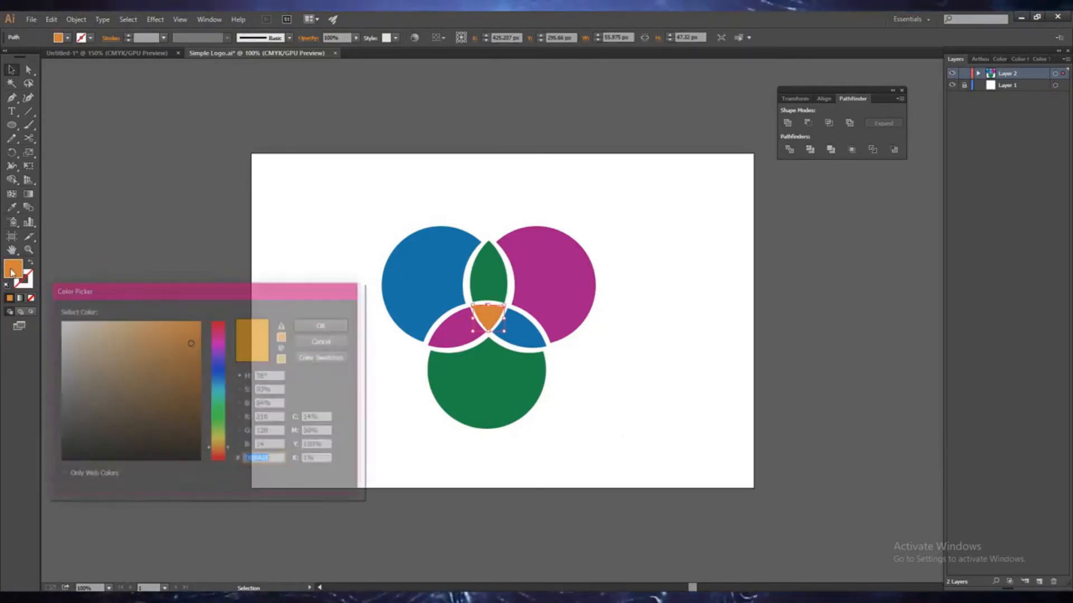
click(199, 323)
click(323, 324)
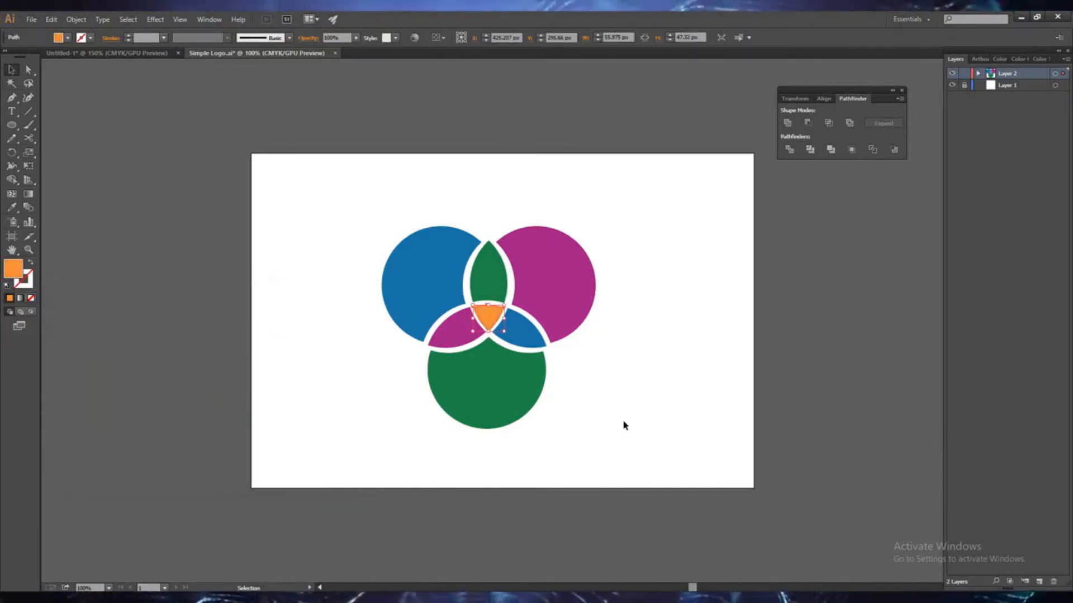
click(623, 425)
Step: Shift the central piece's orange fill to golden yellow and save the logo file
click(487, 319)
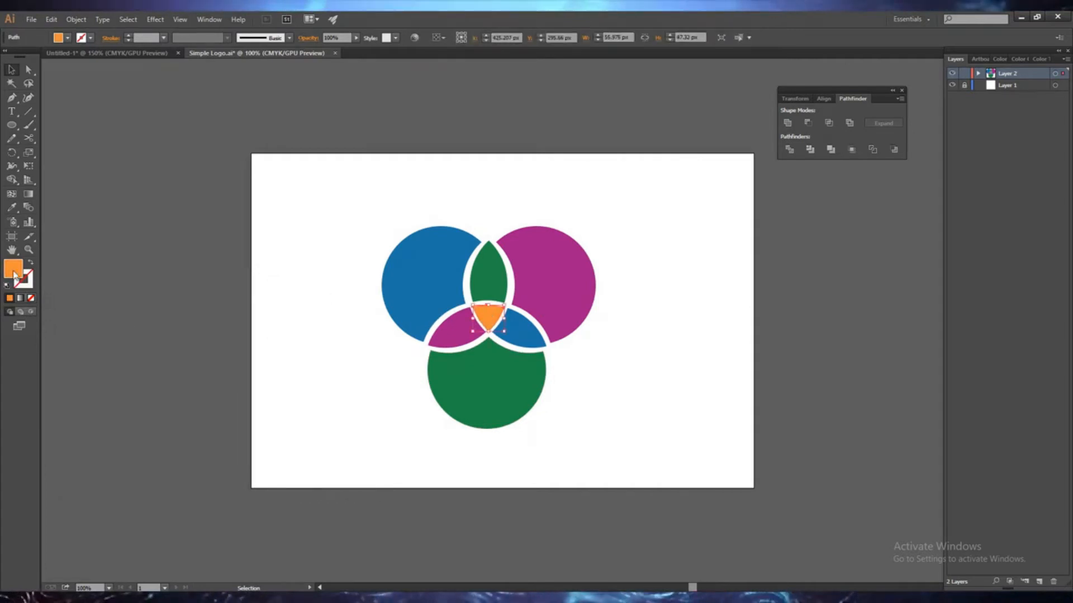
double_click(14, 271)
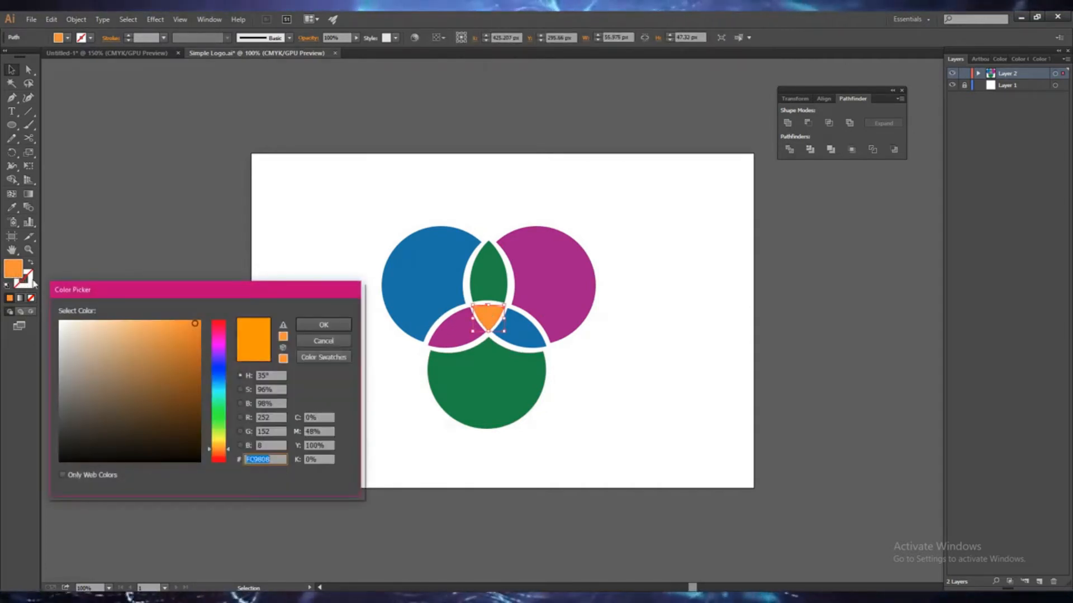
drag(229, 460, 231, 447)
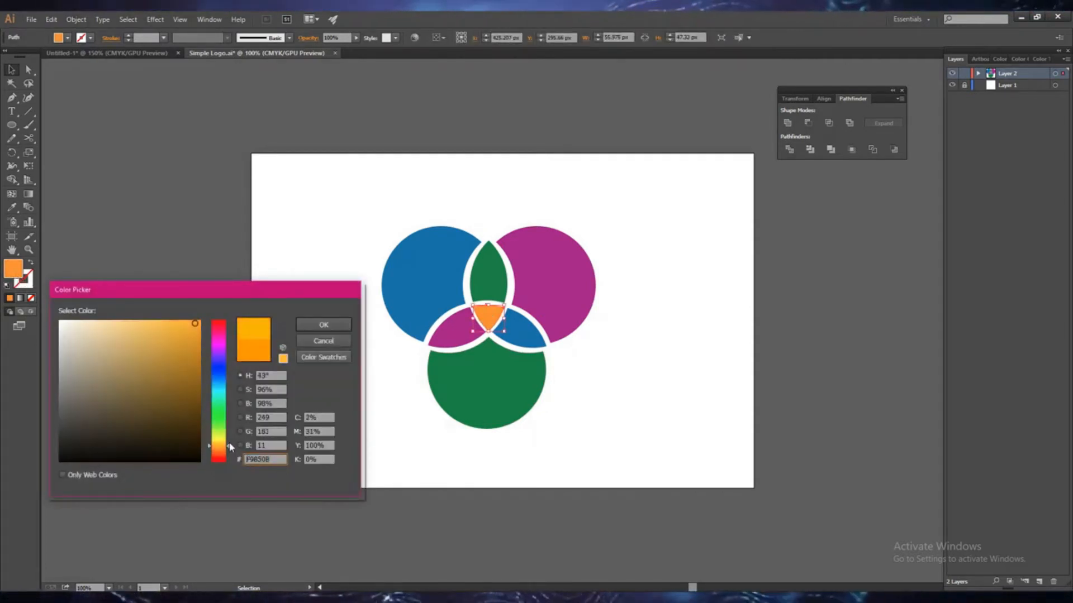
click(324, 325)
click(643, 456)
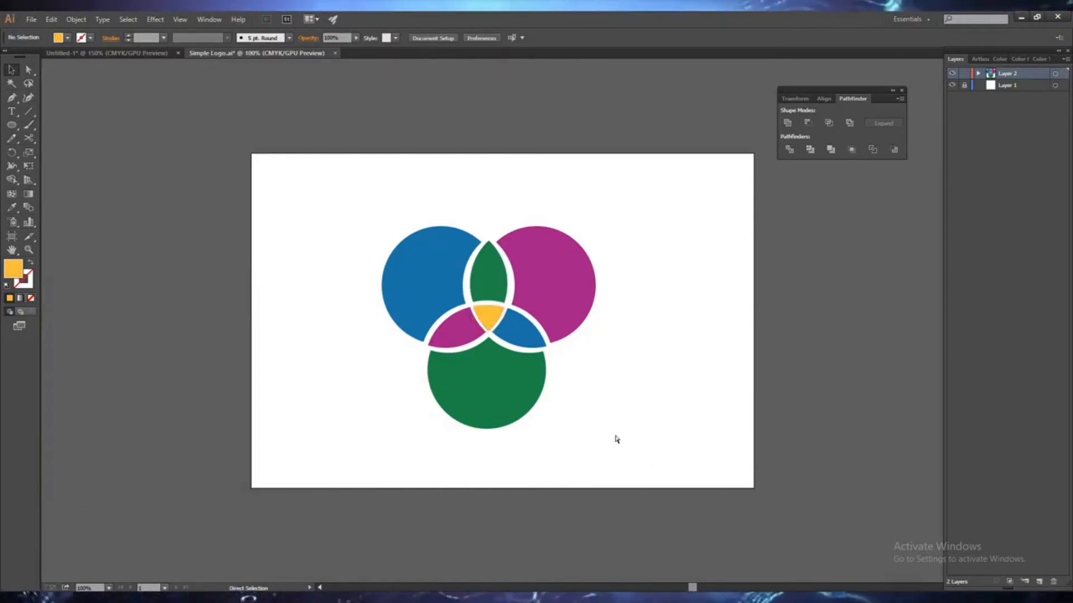
key(ctrl+s)
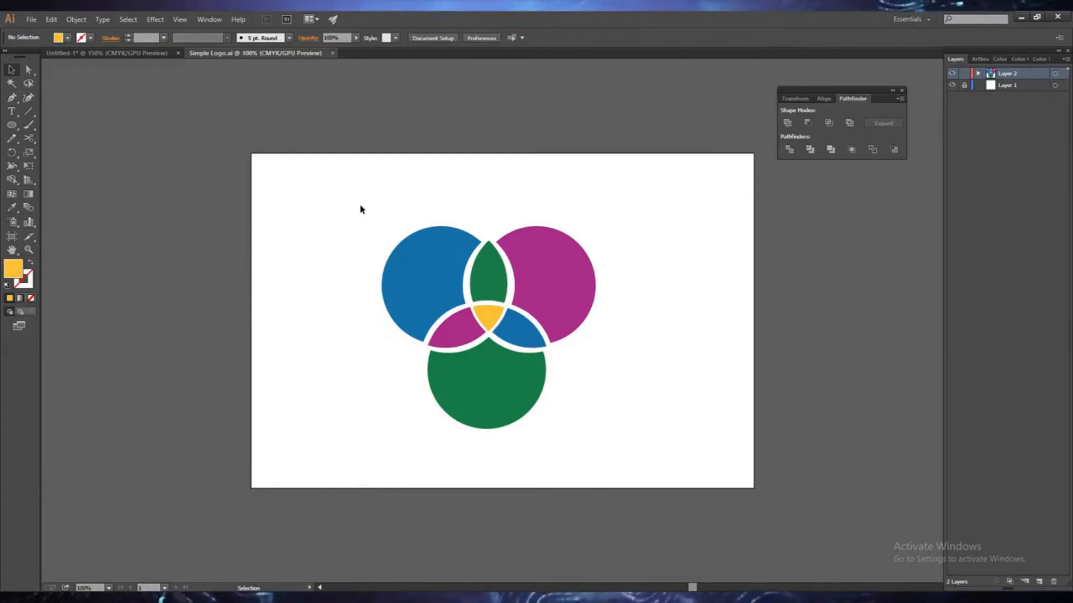
Step: Scale the whole three-circle logo down proportionally and move it to the upper-left area of the artboard
drag(360, 205, 643, 447)
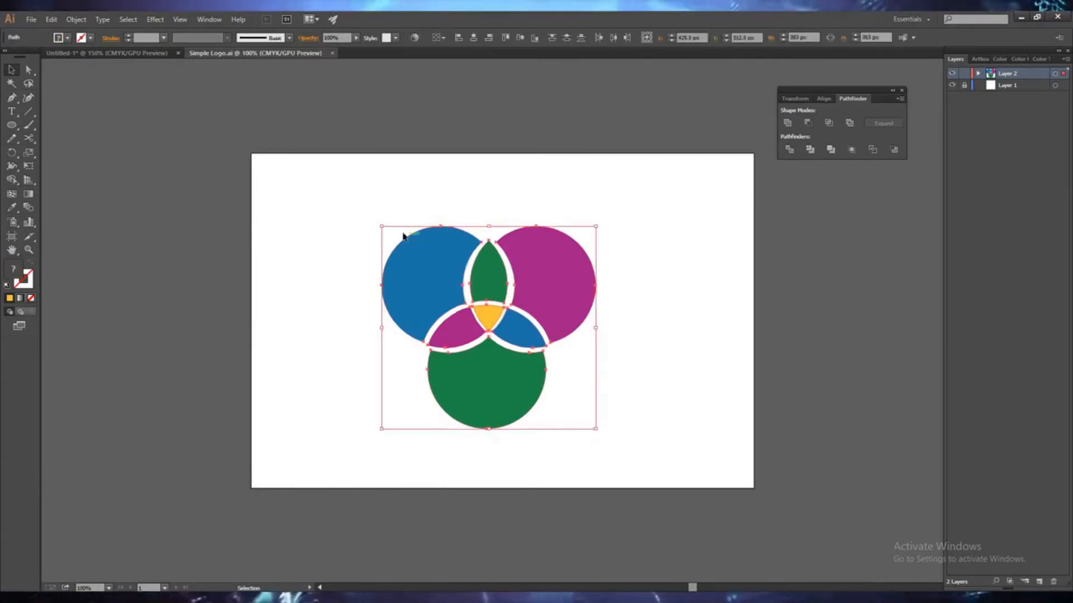
drag(382, 226, 471, 311)
drag(528, 406, 347, 293)
click(615, 347)
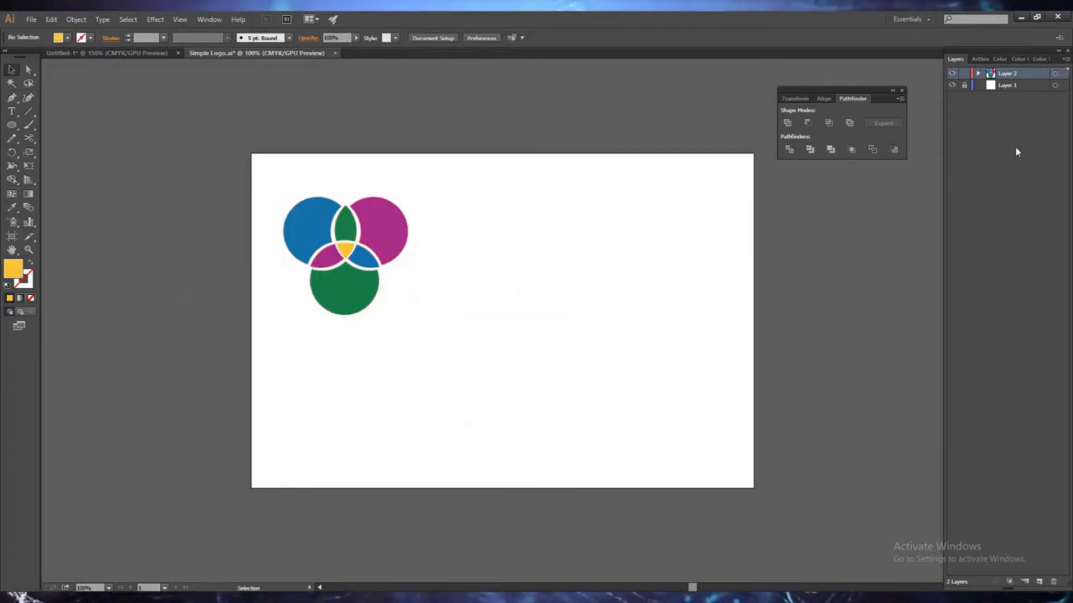
Step: Add a new layer and draw a five-pointed star about 369 by 351 px on it beside the logo
click(1038, 581)
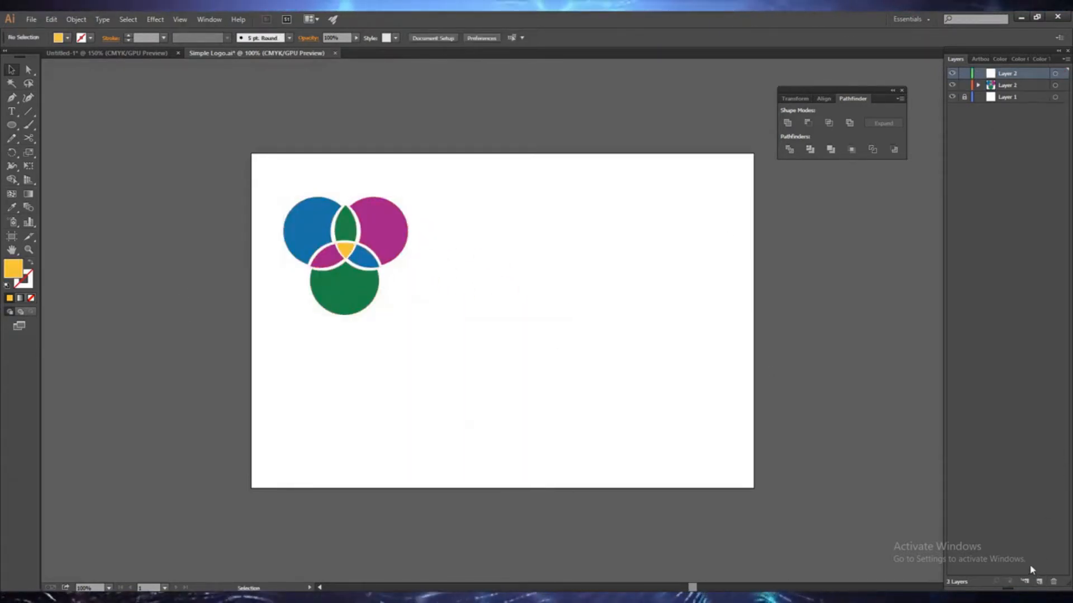
drag(11, 127, 56, 178)
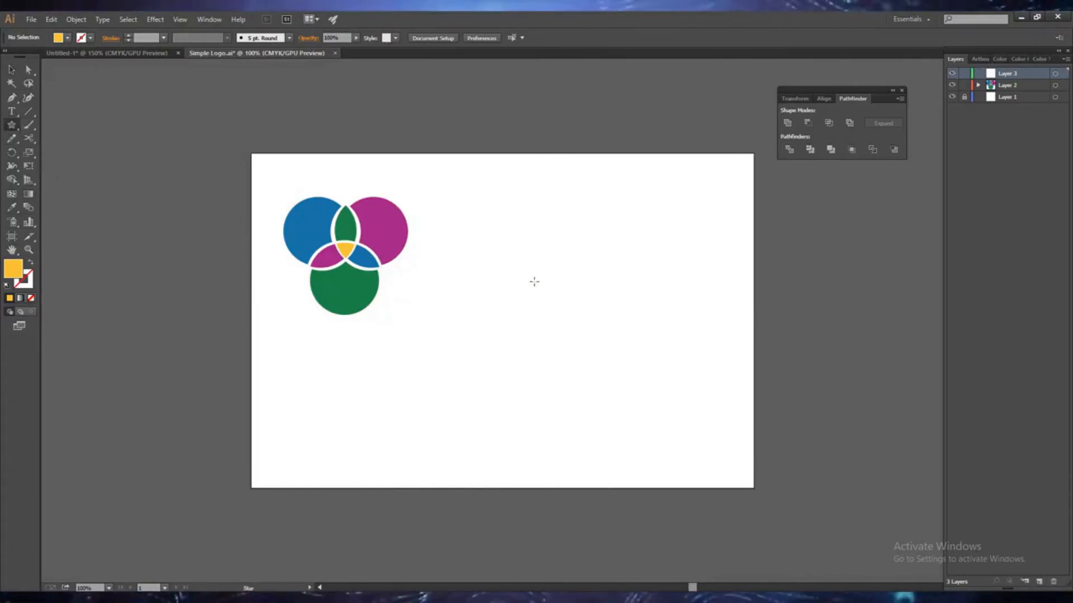
drag(518, 282, 577, 373)
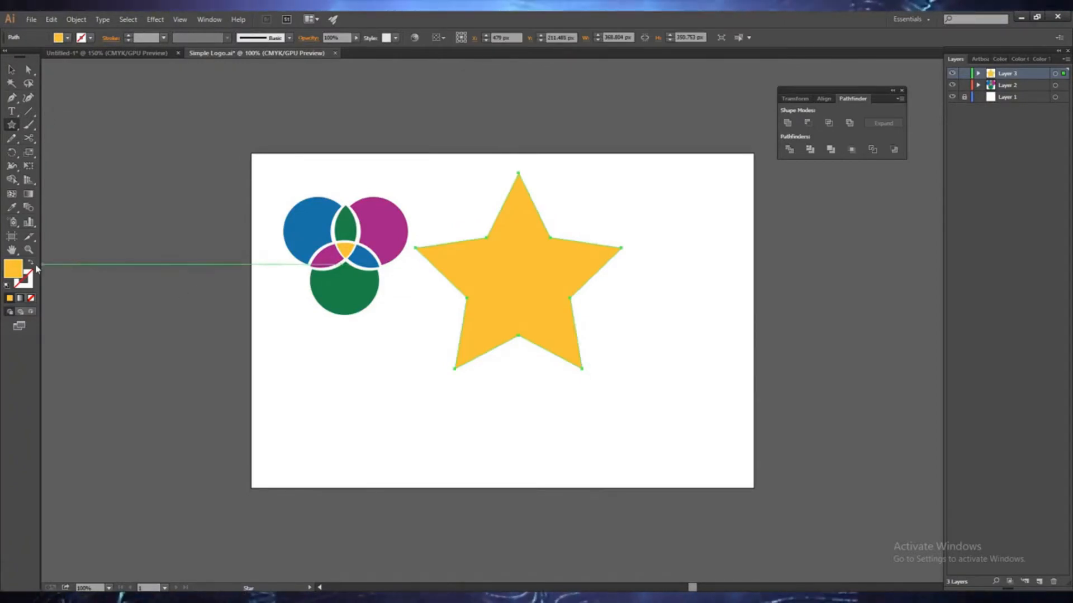
Step: Fill the star with light blue 14C2F7 and move it slightly down and to the right
double_click(15, 274)
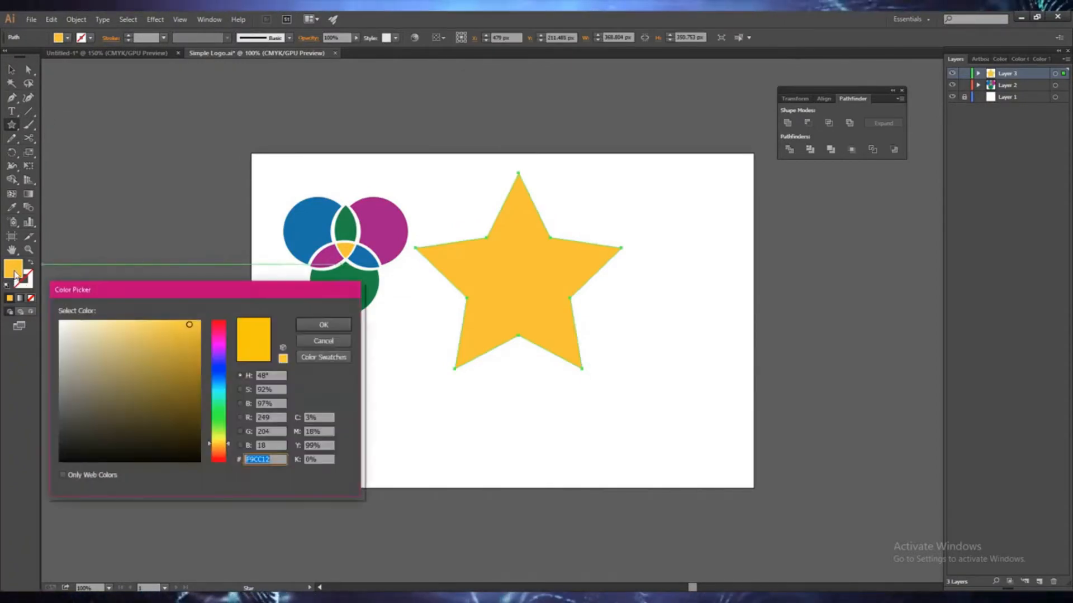
click(223, 391)
click(324, 325)
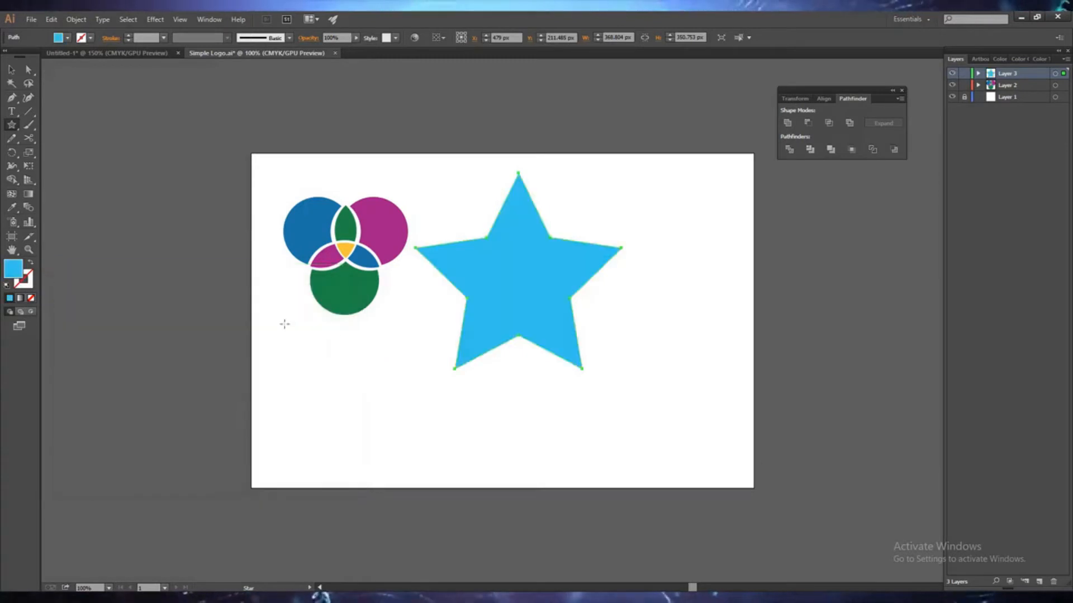
click(14, 71)
drag(528, 294, 549, 338)
click(699, 411)
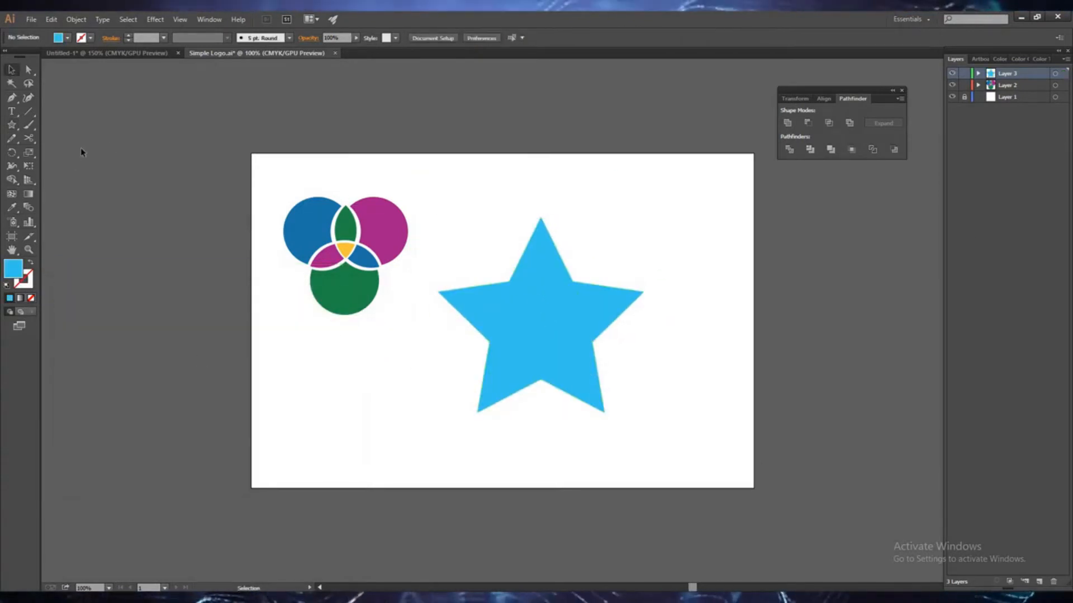
Step: Draw a hexagon about 137 by 119 px above the star's right arm and fill it with purple D816F4
drag(11, 125, 73, 166)
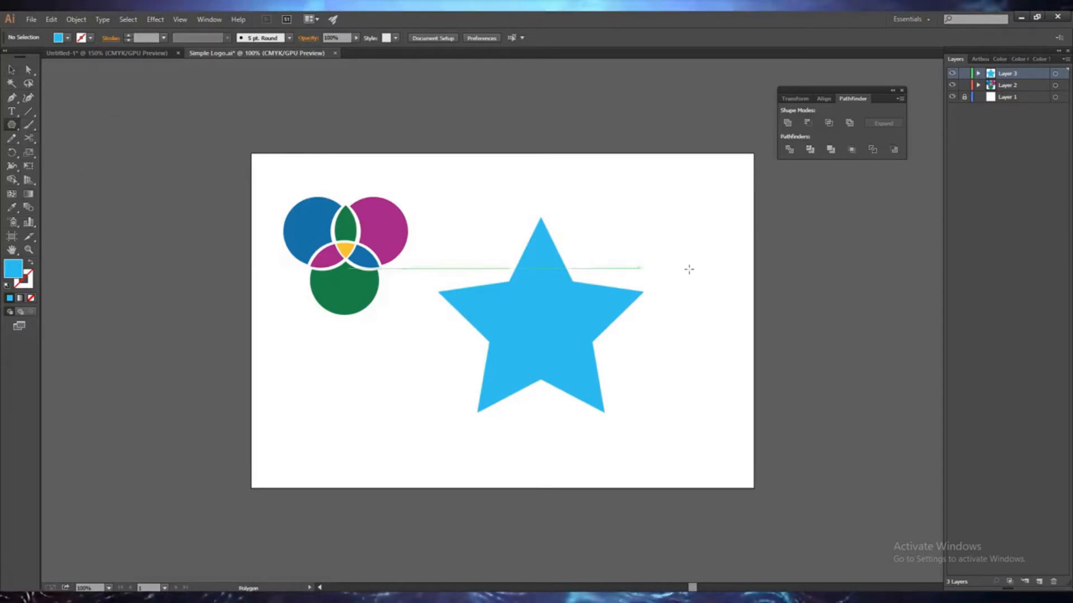
drag(630, 192, 650, 225)
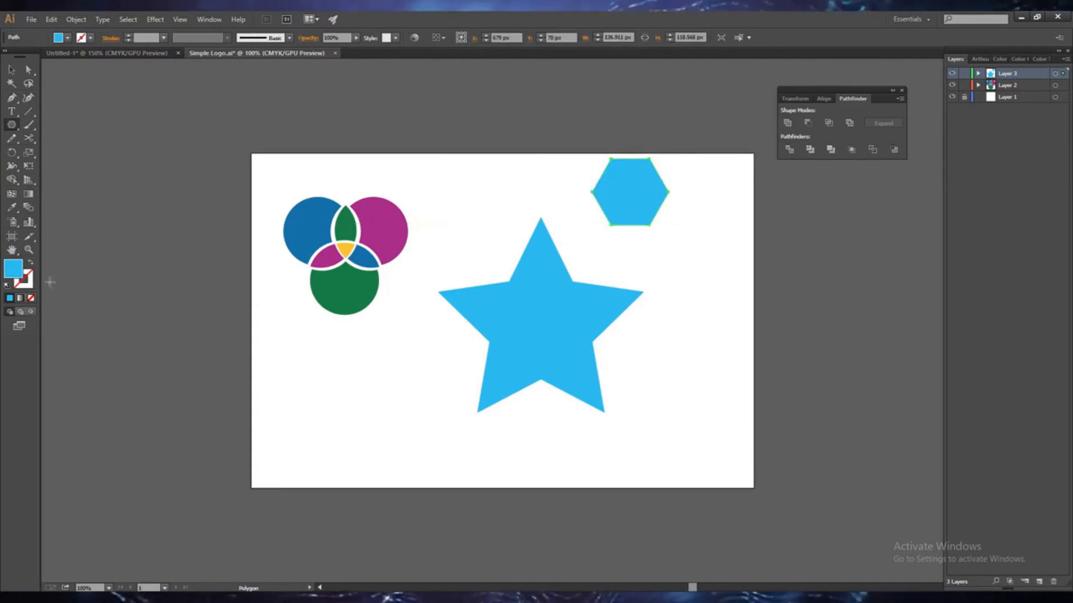
click(12, 71)
double_click(15, 270)
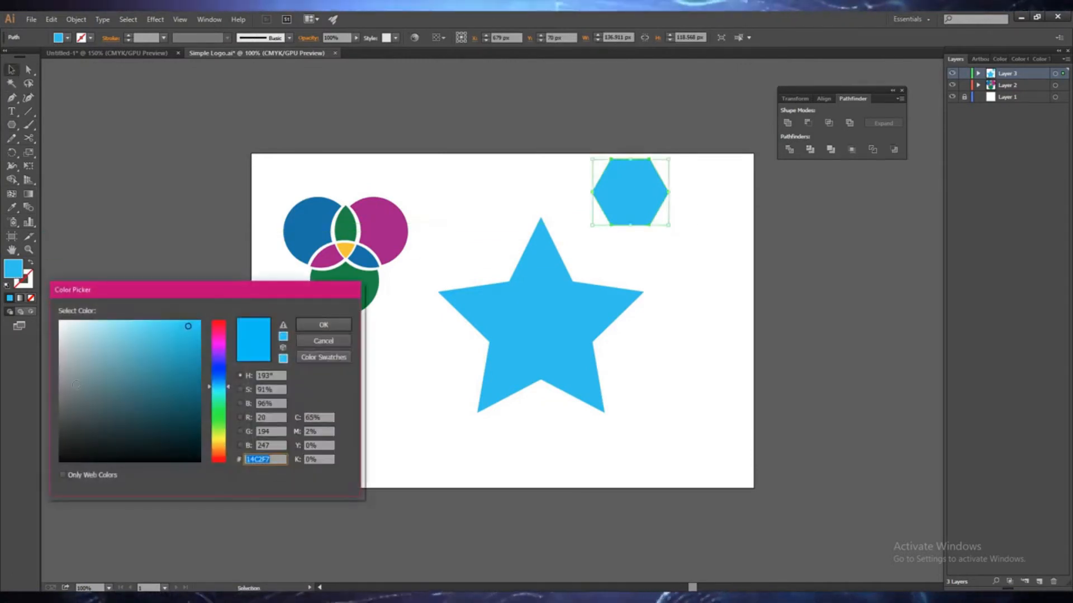
click(220, 348)
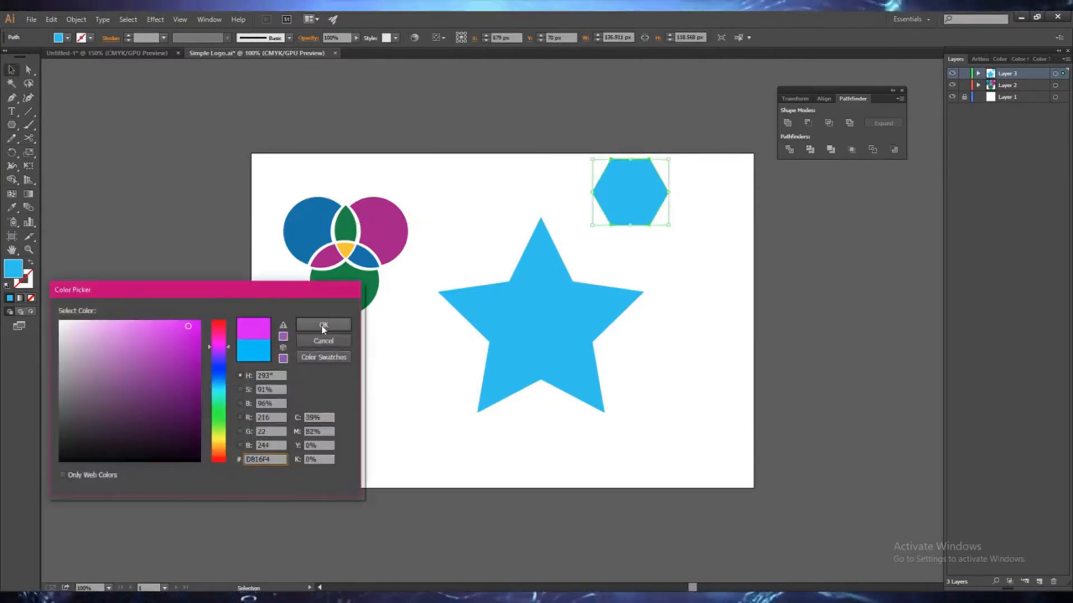
click(323, 327)
click(699, 272)
Step: Move the purple hexagon onto the star's center and enlarge it to about 209 by 181 px between the inner corners
drag(626, 190, 540, 334)
drag(505, 298, 490, 284)
drag(580, 362, 606, 380)
drag(490, 284, 483, 279)
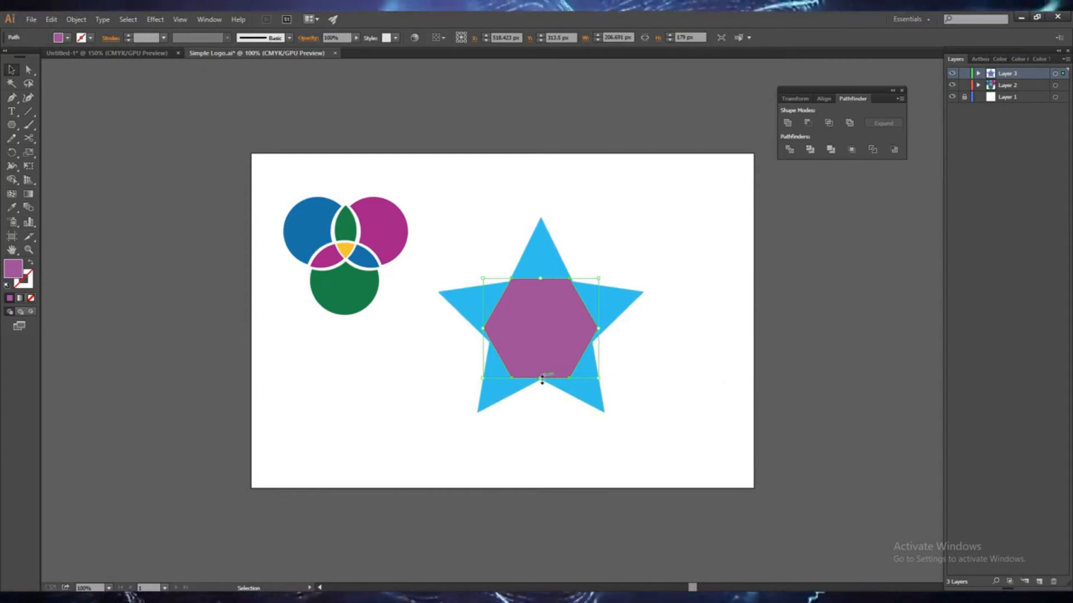
drag(541, 378, 542, 380)
drag(567, 346, 567, 347)
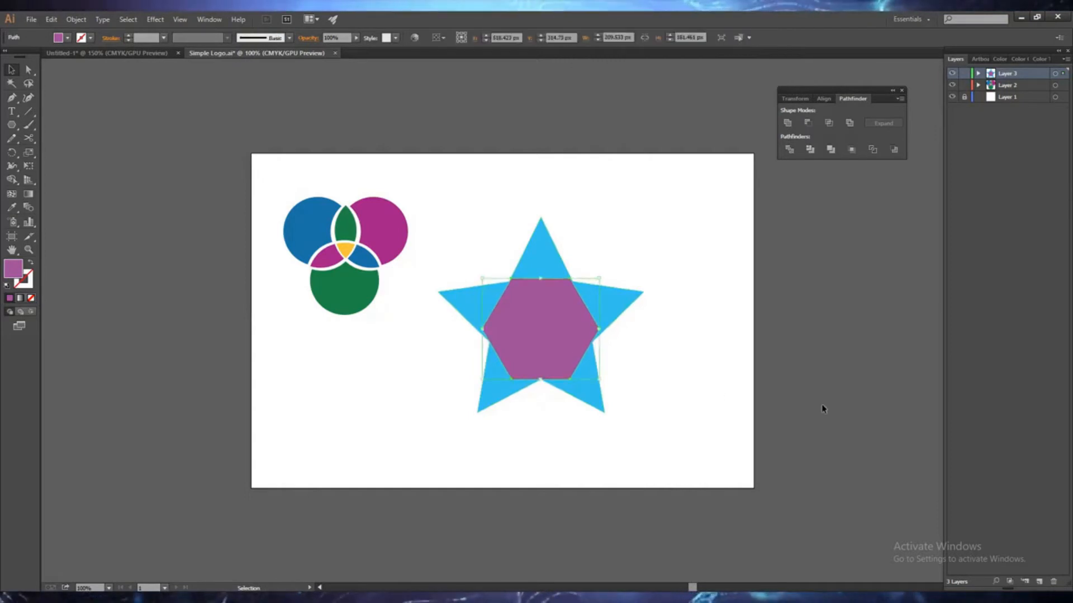
click(693, 391)
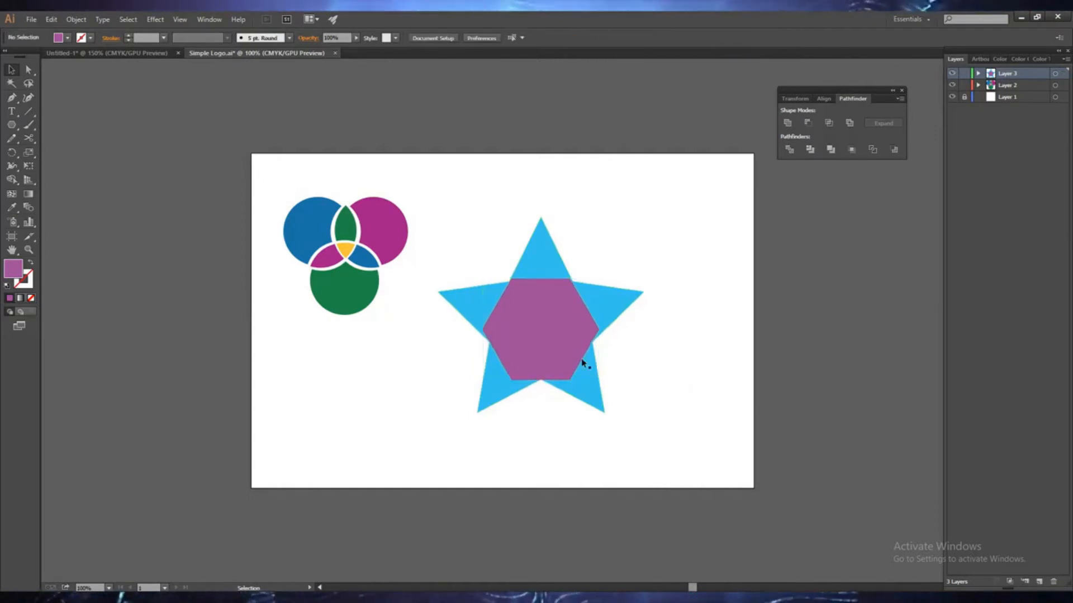
Step: Enlarge the purple hexagon to about 214 by 185 px and fine-tune its position over the star's inner corners
click(552, 340)
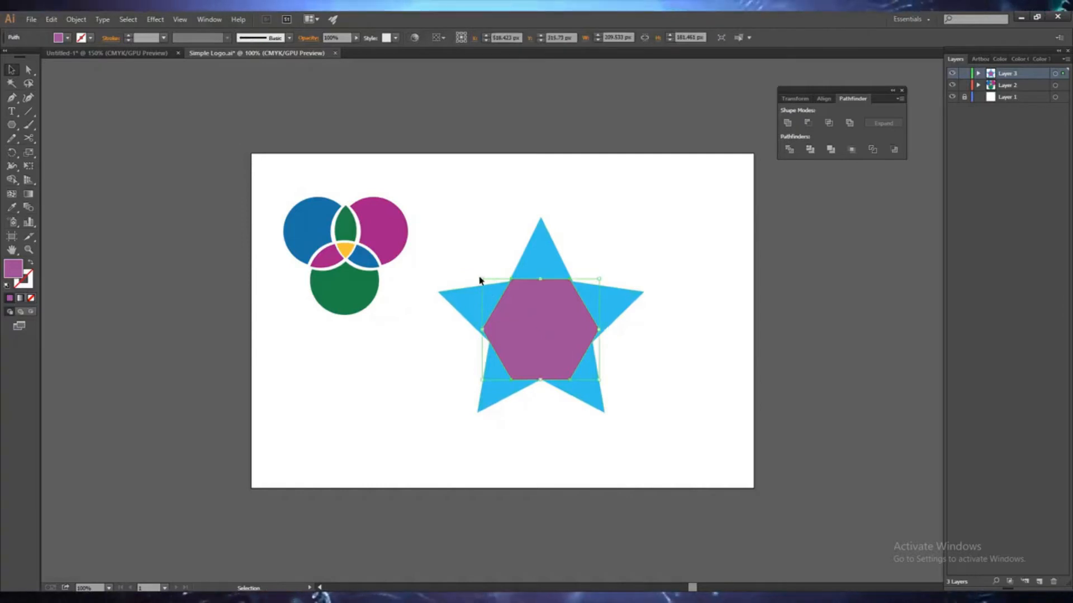
drag(482, 278, 480, 276)
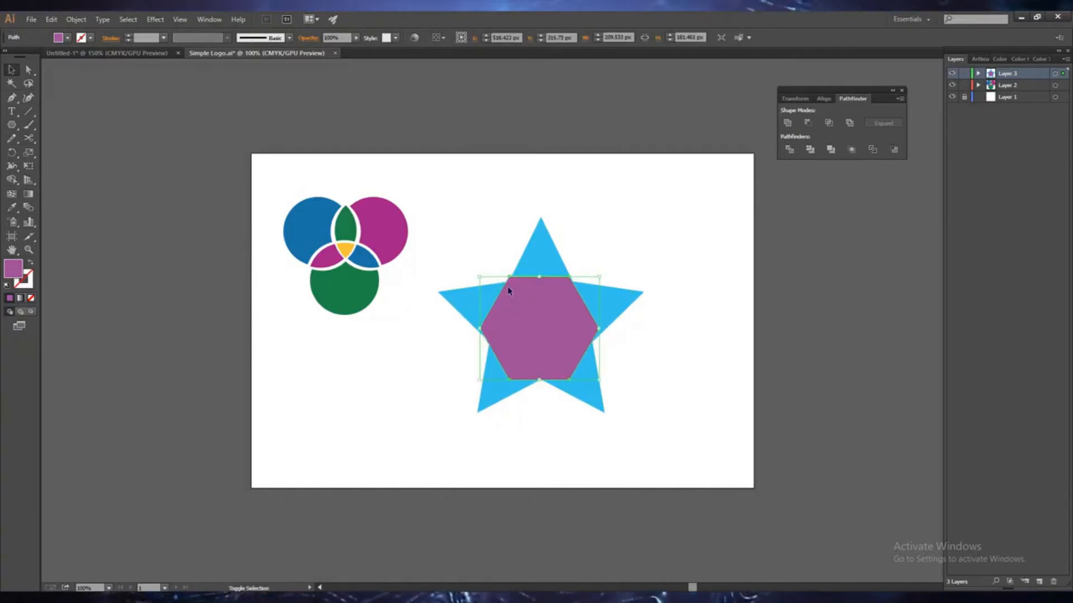
drag(607, 278, 607, 276)
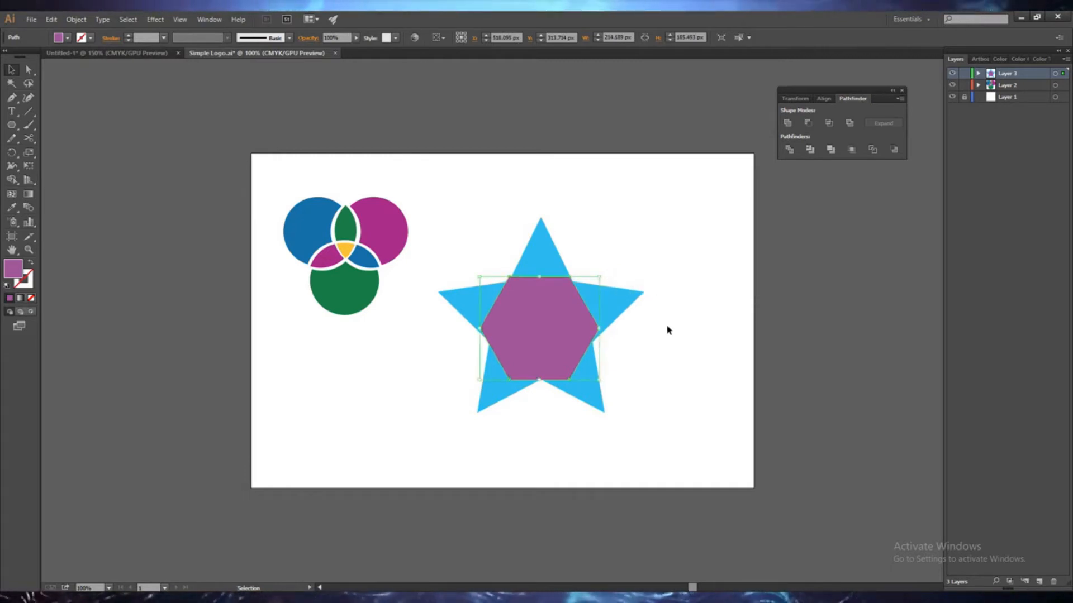
click(644, 364)
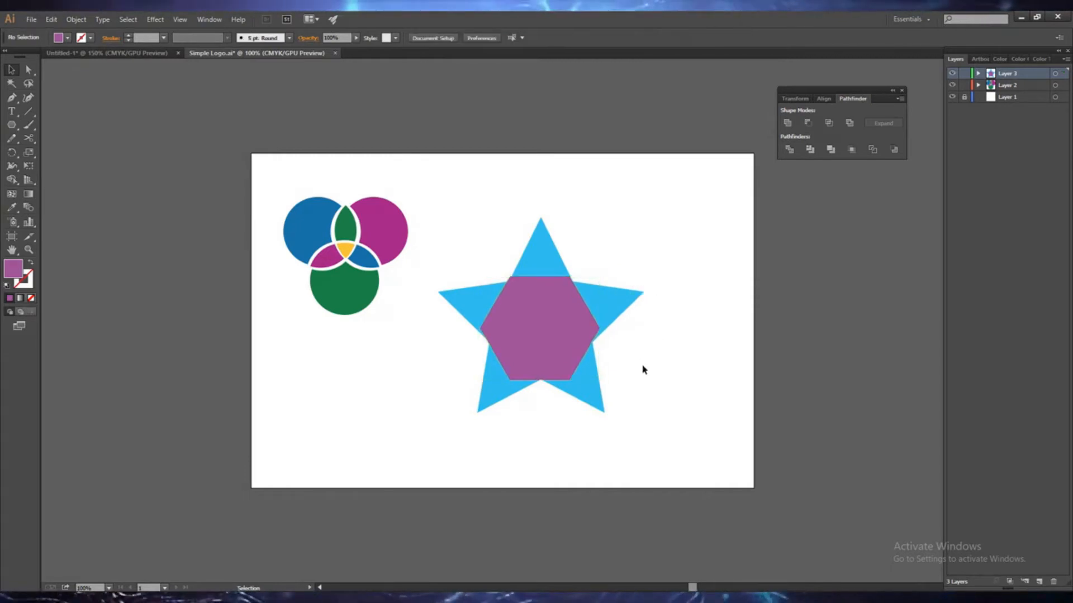
click(548, 354)
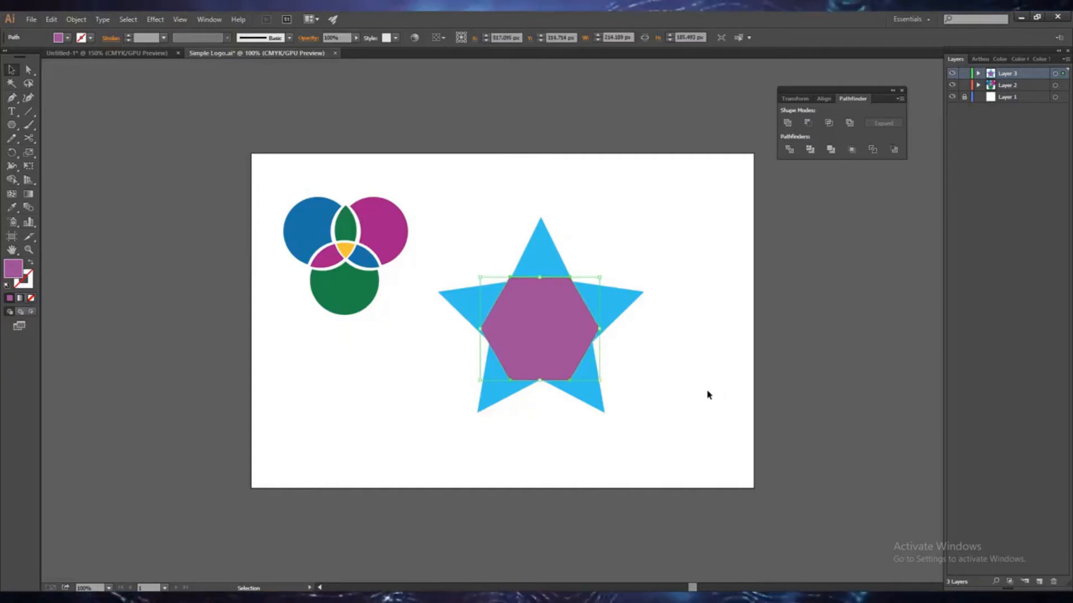
click(707, 391)
click(527, 304)
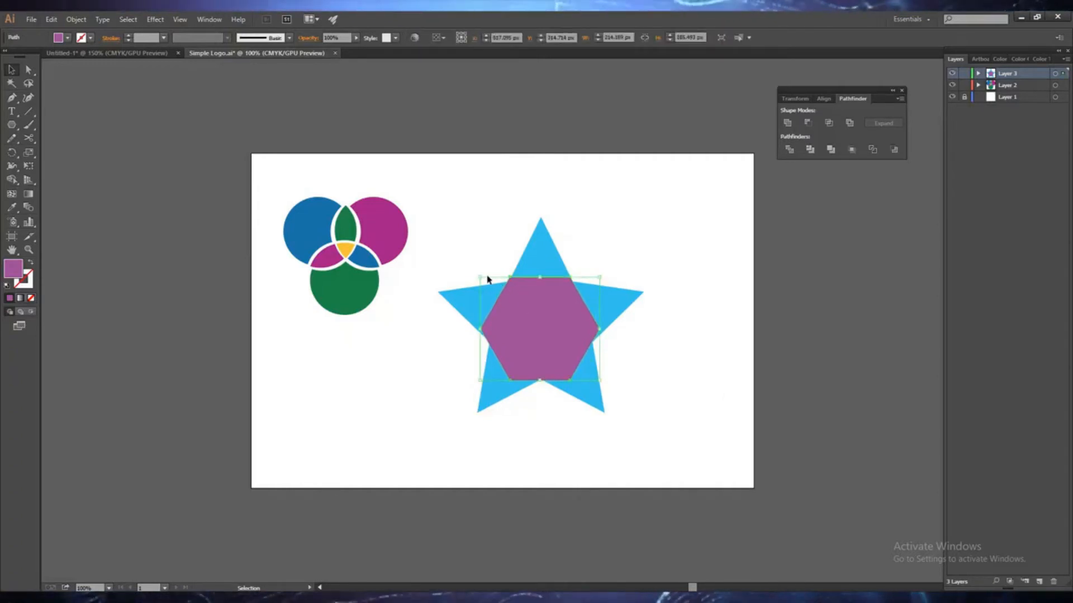
click(625, 362)
click(567, 363)
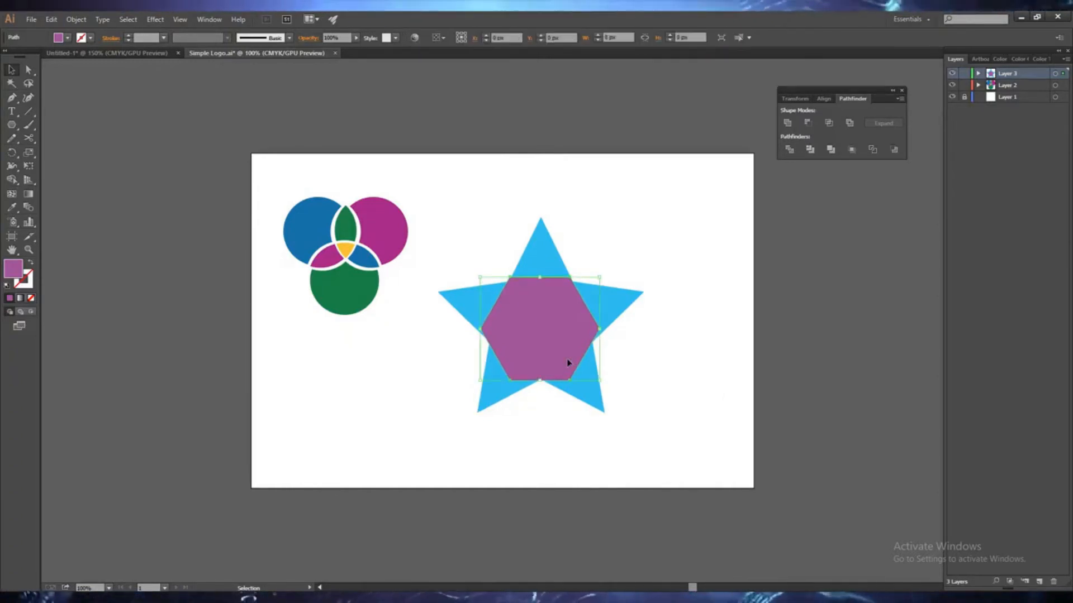
click(699, 388)
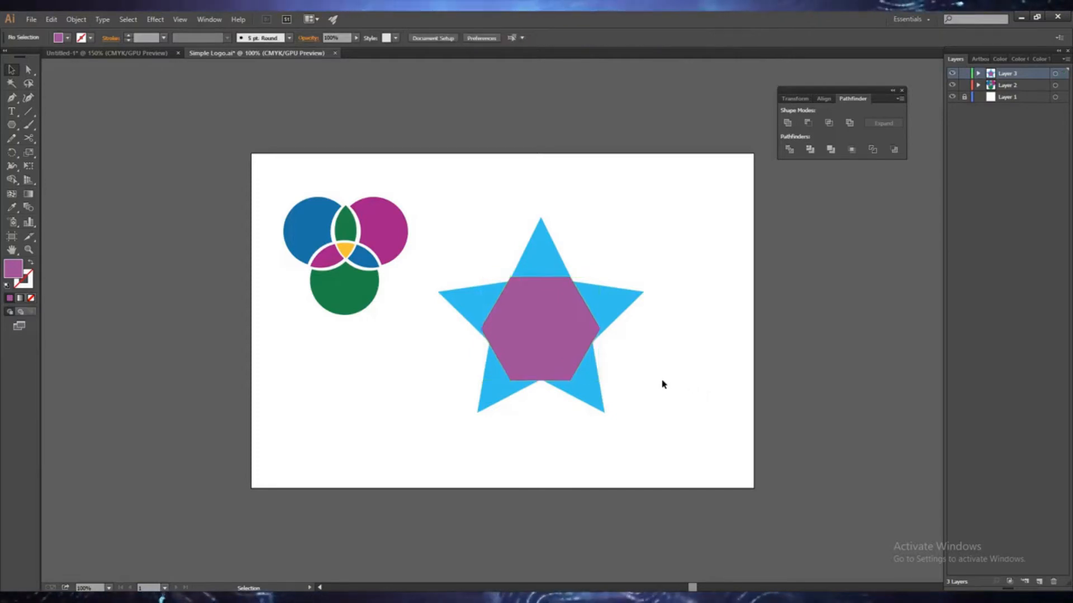
click(544, 355)
click(710, 379)
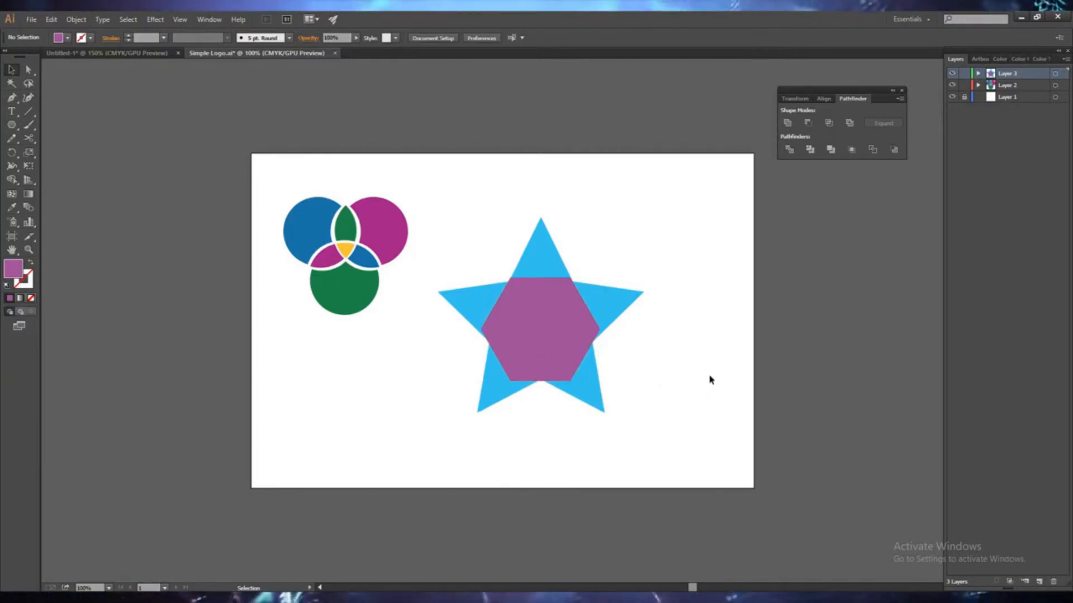
Step: Apply the Pathfinder Merge operation to the star and hexagon together, and ungroup the resulting pieces
drag(423, 211, 677, 457)
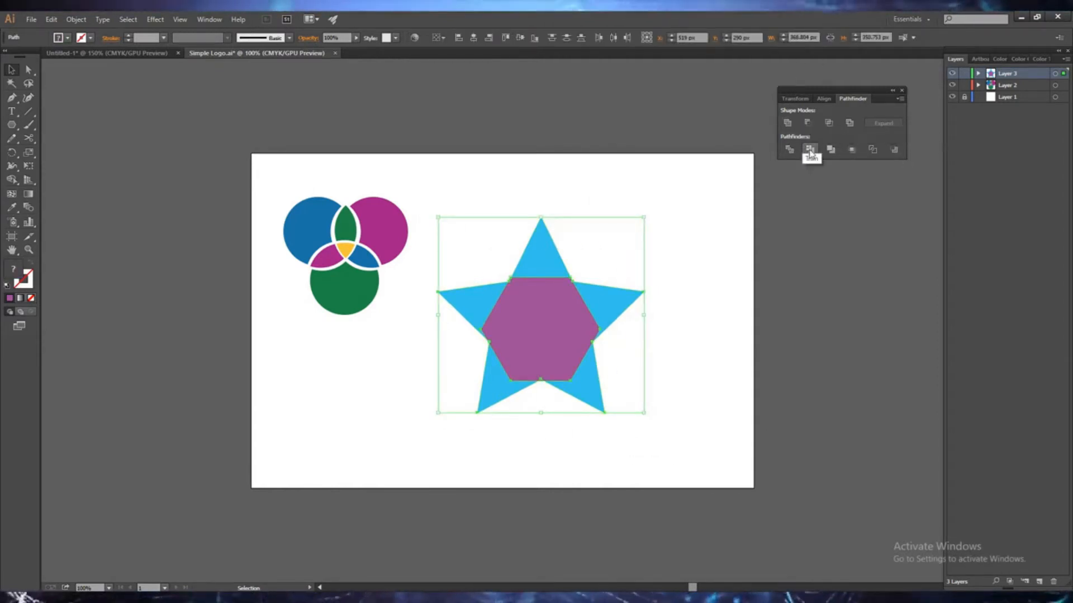
click(831, 150)
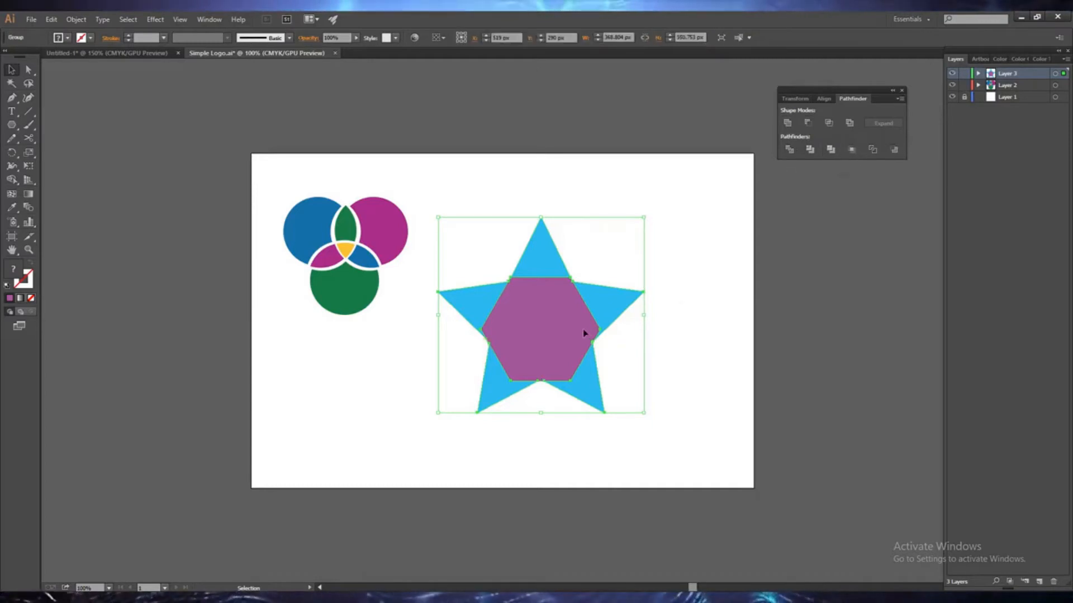
right_click(565, 323)
click(596, 386)
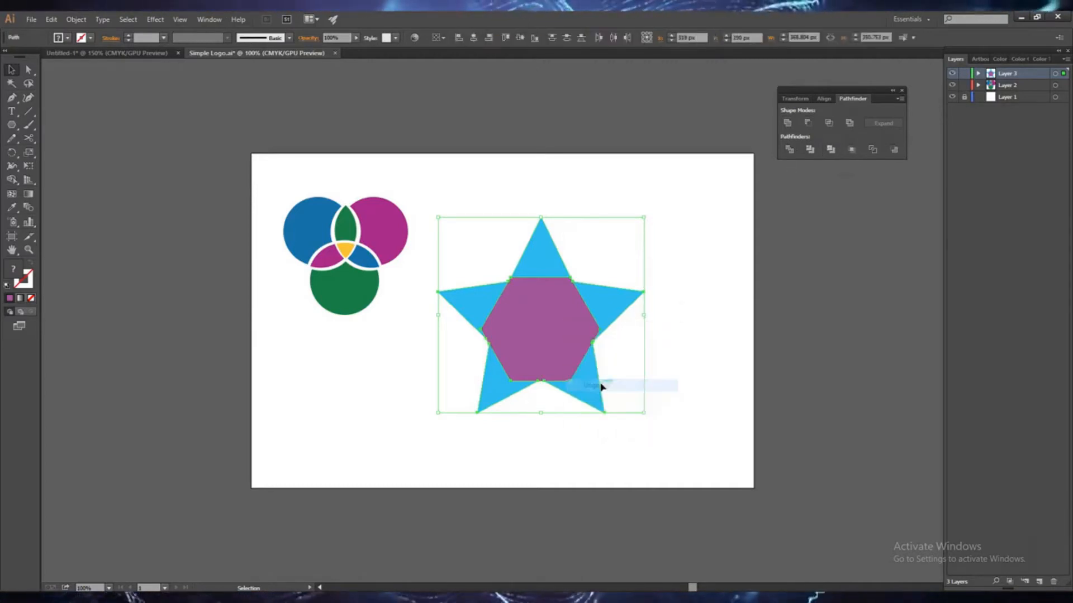
Step: Pull the purple hexagon out of the star and delete it, leaving only the blue arms
click(564, 360)
drag(550, 343, 703, 241)
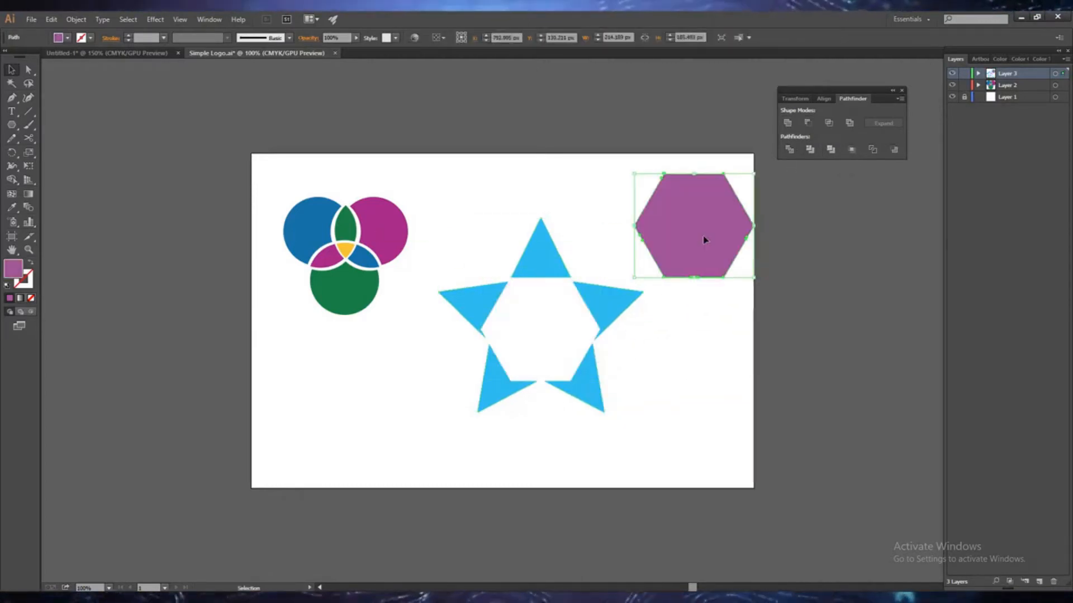
key(Delete)
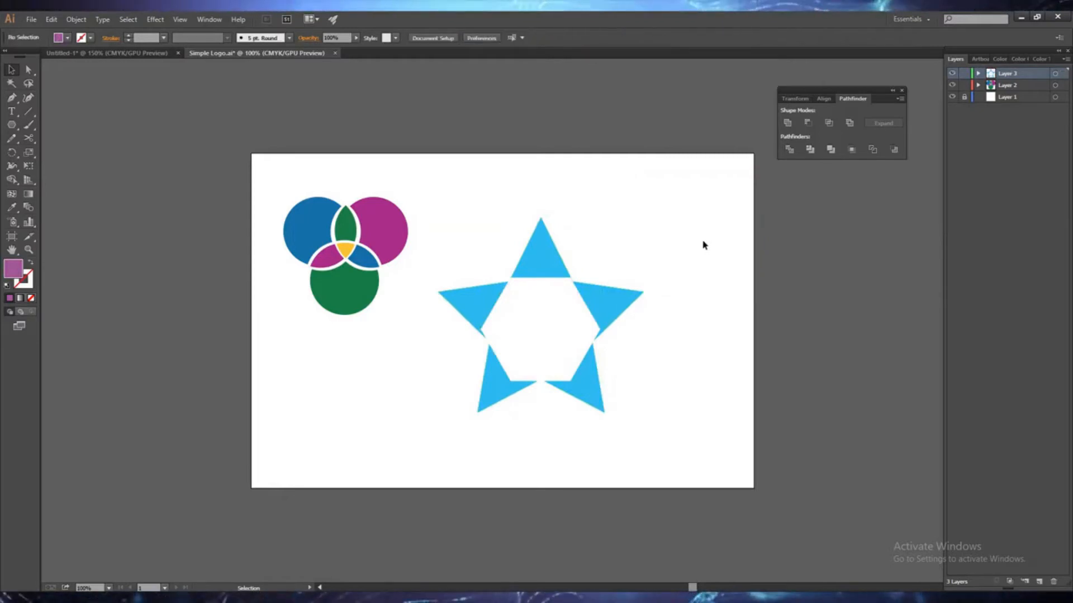
click(530, 270)
click(508, 371)
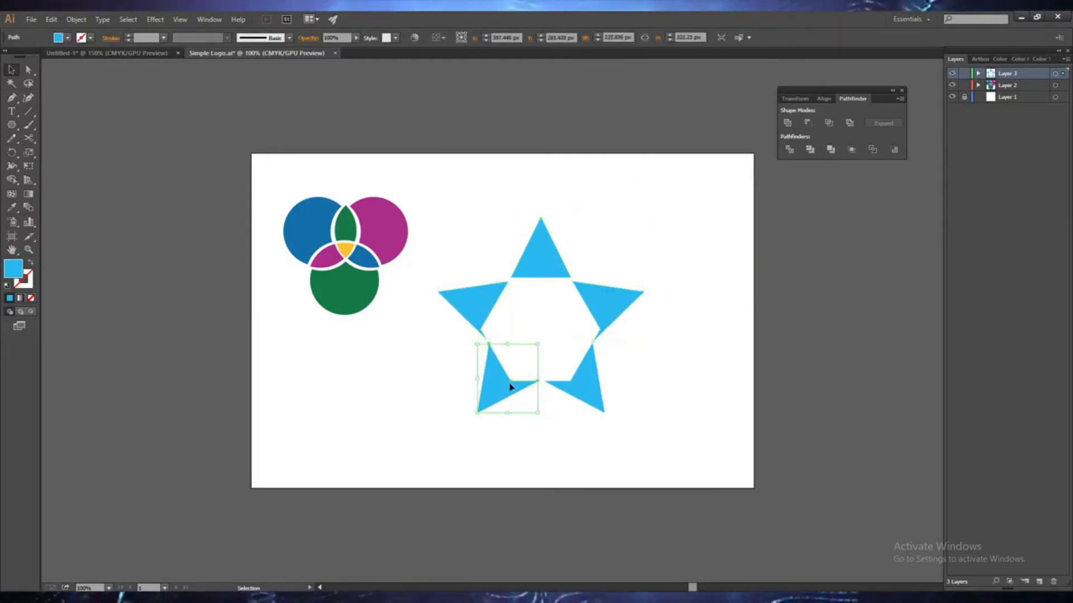
click(573, 392)
click(606, 328)
click(627, 351)
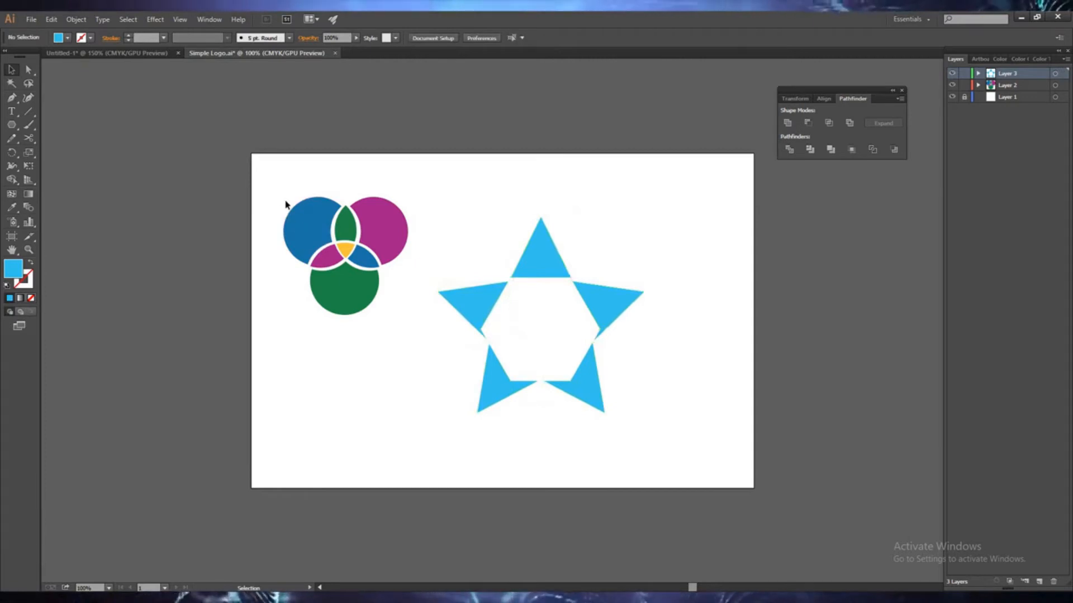
Step: Scale the three-circle logo down to about 157 px wide and place it inside the star's hexagonal opening
drag(279, 199, 414, 338)
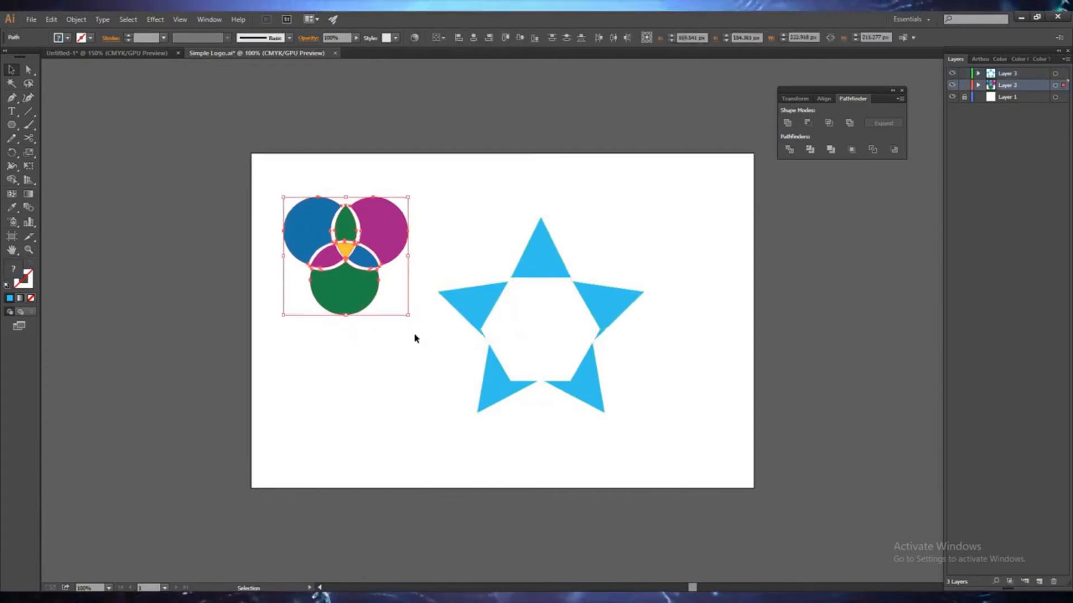
drag(282, 197, 335, 240)
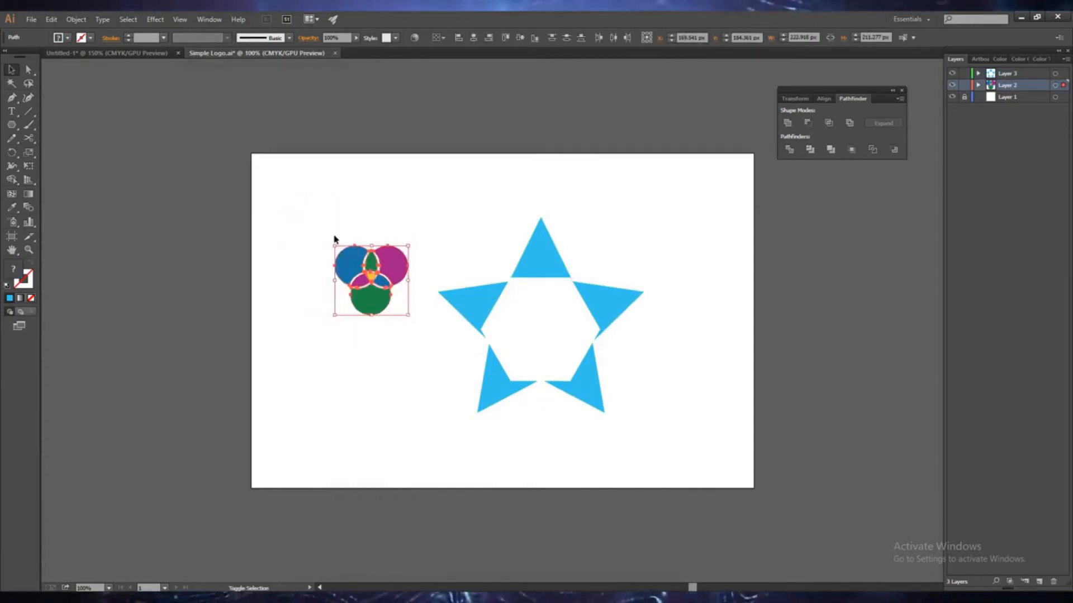
drag(372, 304, 537, 352)
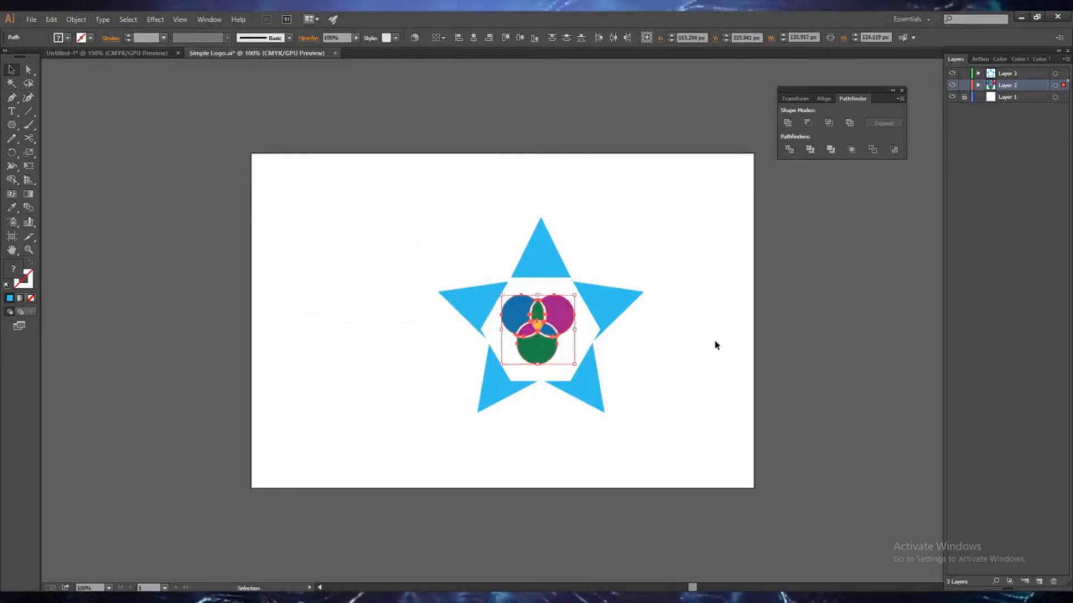
drag(577, 291, 582, 288)
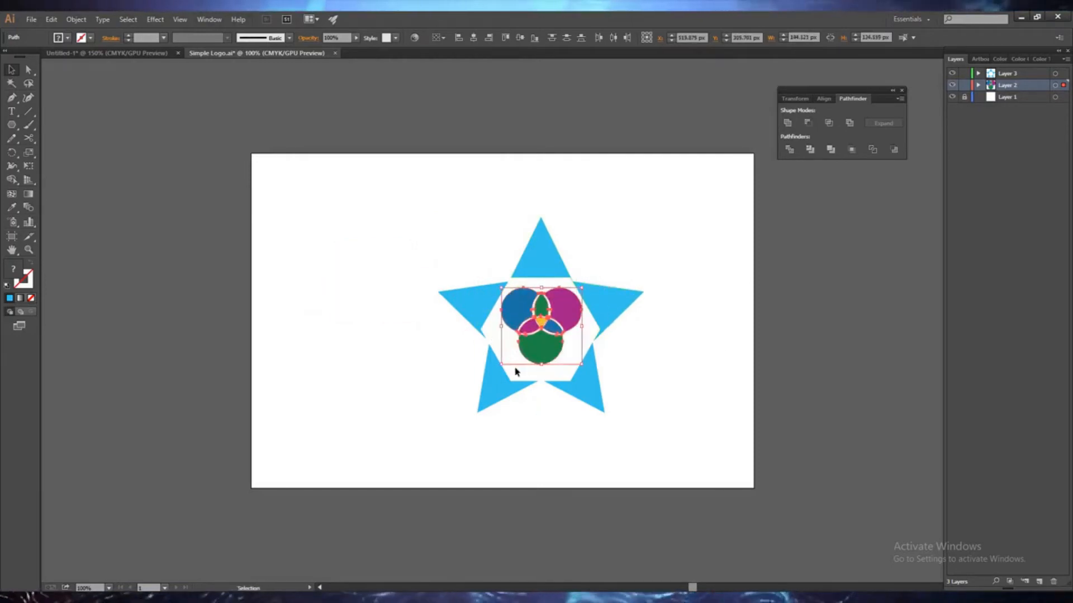
drag(501, 363, 493, 372)
Step: Nudge the circle logo 6 px to the right and a few pixels down to center it in the star's opening
key(Down)
key(Down)
key(Down)
key(Down)
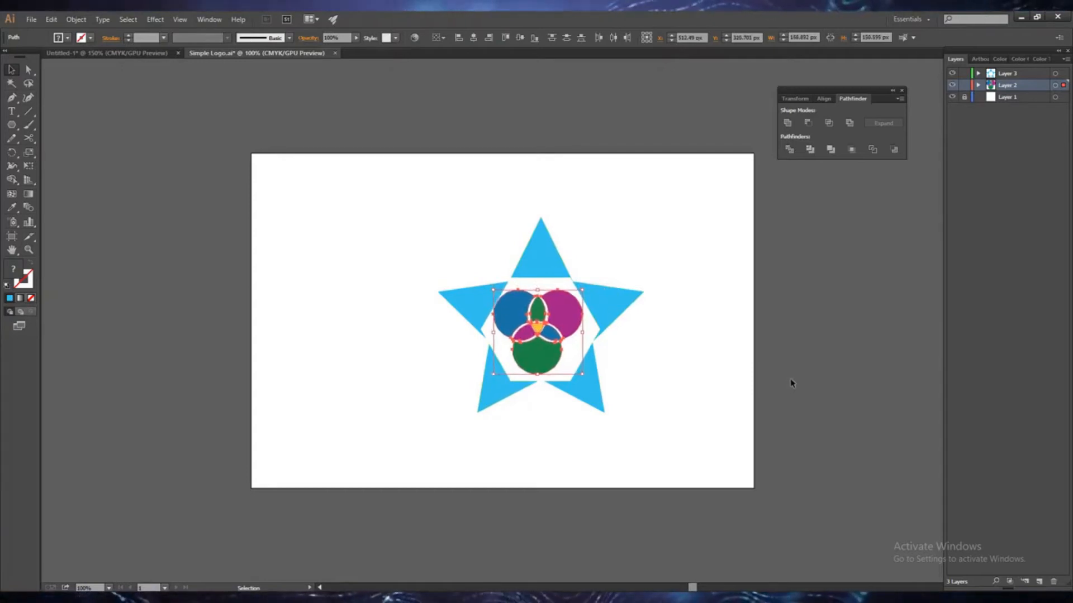
key(Right)
key(Right)
key(Right)
key(Right)
key(Right)
key(Right)
key(Down)
key(Down)
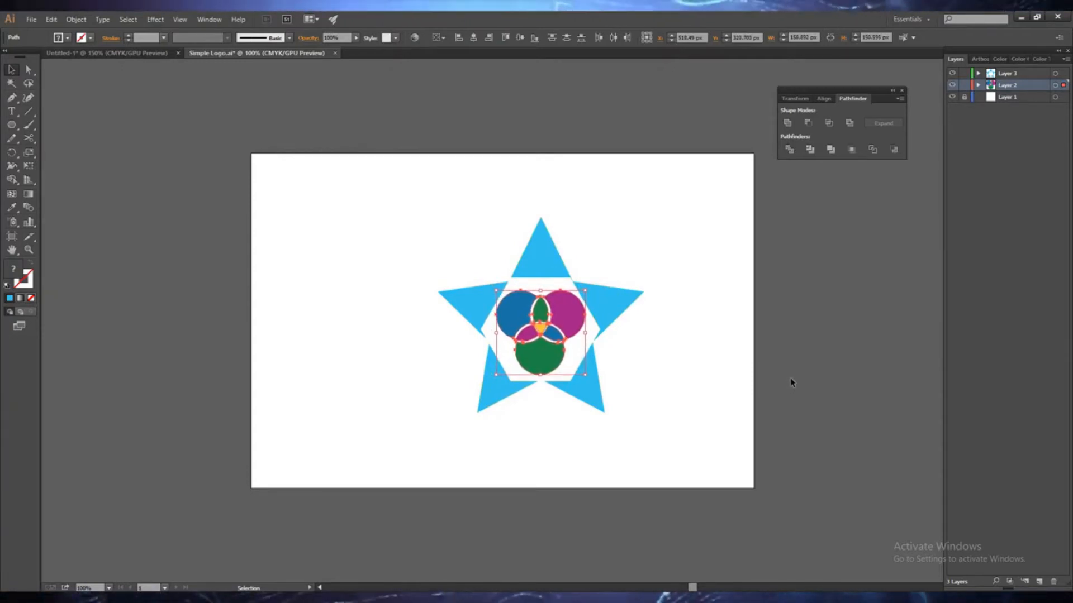
key(Down)
click(666, 377)
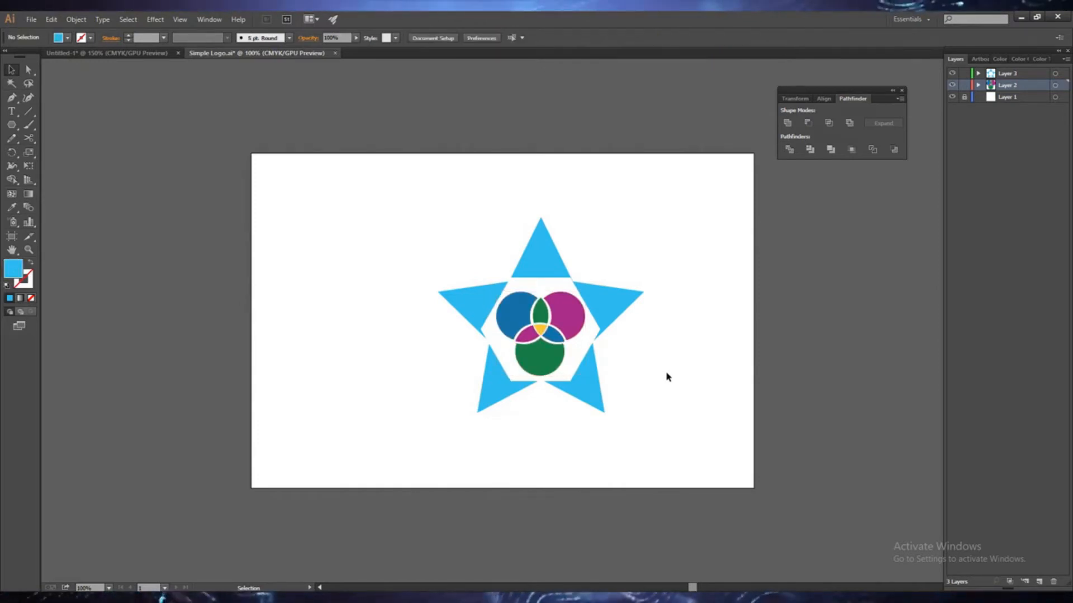
Step: Inspect the star's blue arms one by one to check which of them are separate pieces
click(544, 256)
click(721, 371)
click(503, 307)
click(523, 262)
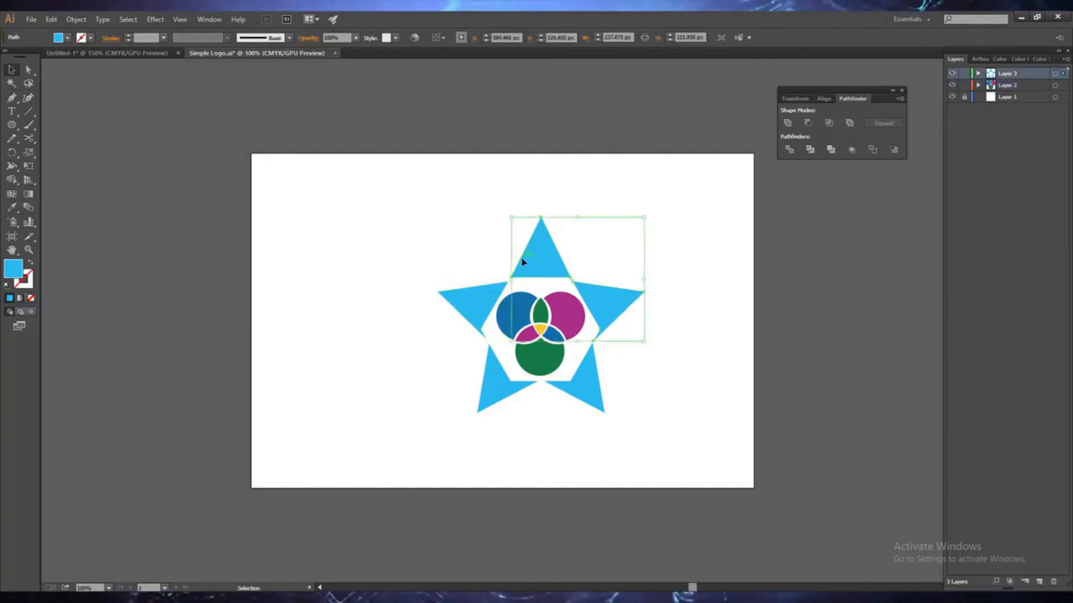
click(491, 379)
click(606, 307)
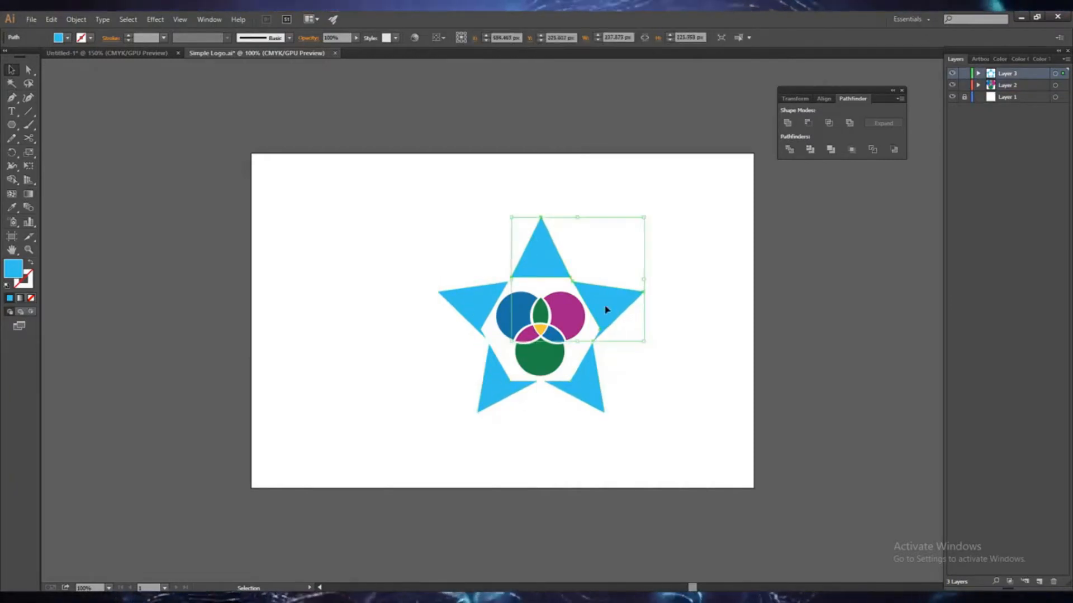
right_click(614, 305)
click(675, 257)
click(609, 296)
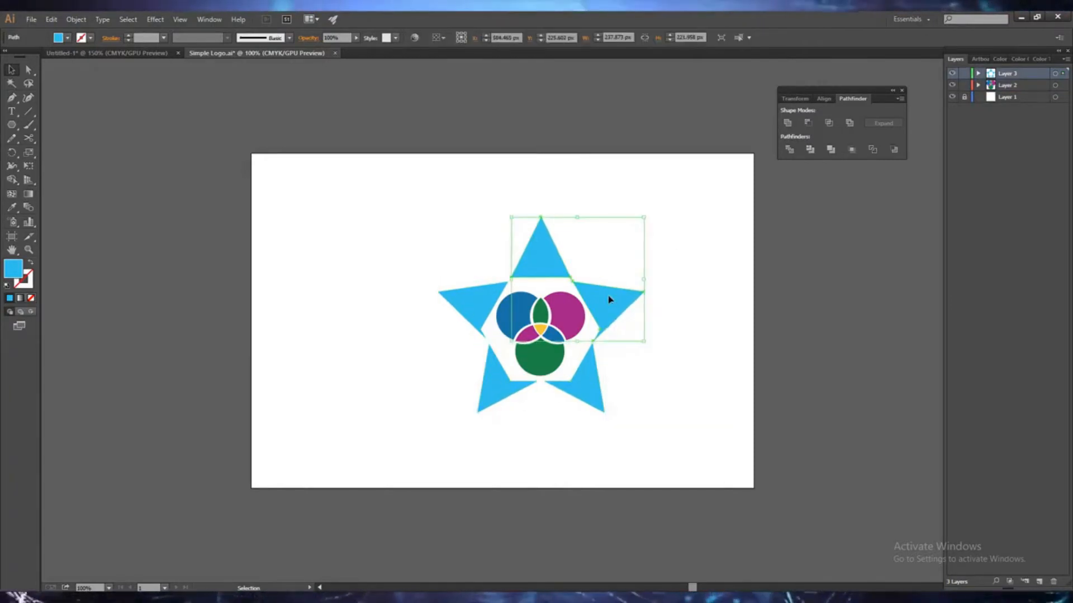
key(ctrl+h)
click(673, 317)
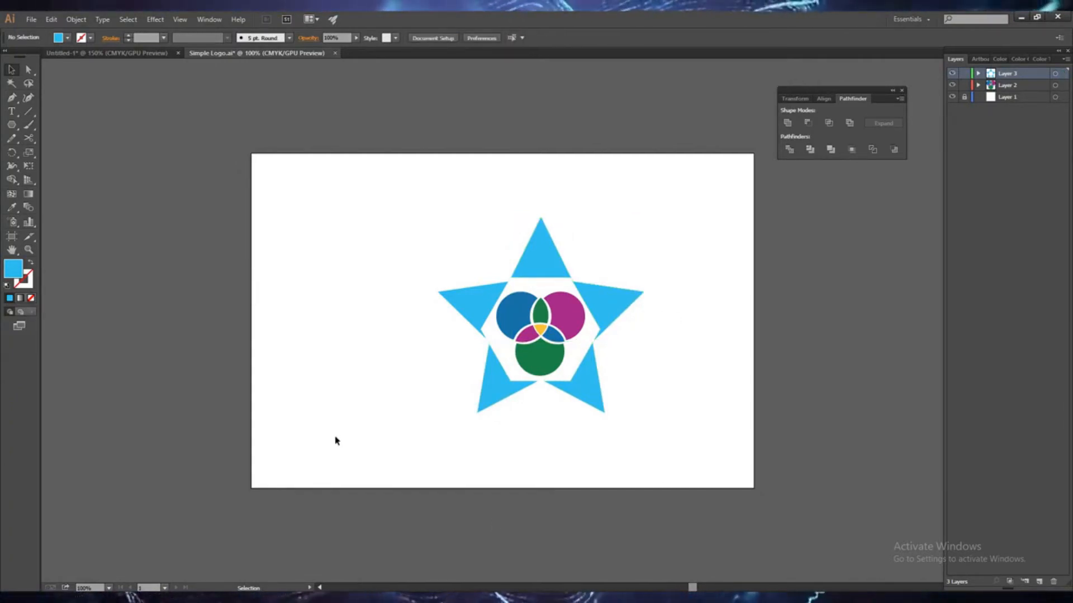
Step: Fill the star's left arm with dark magenta B50677
click(469, 305)
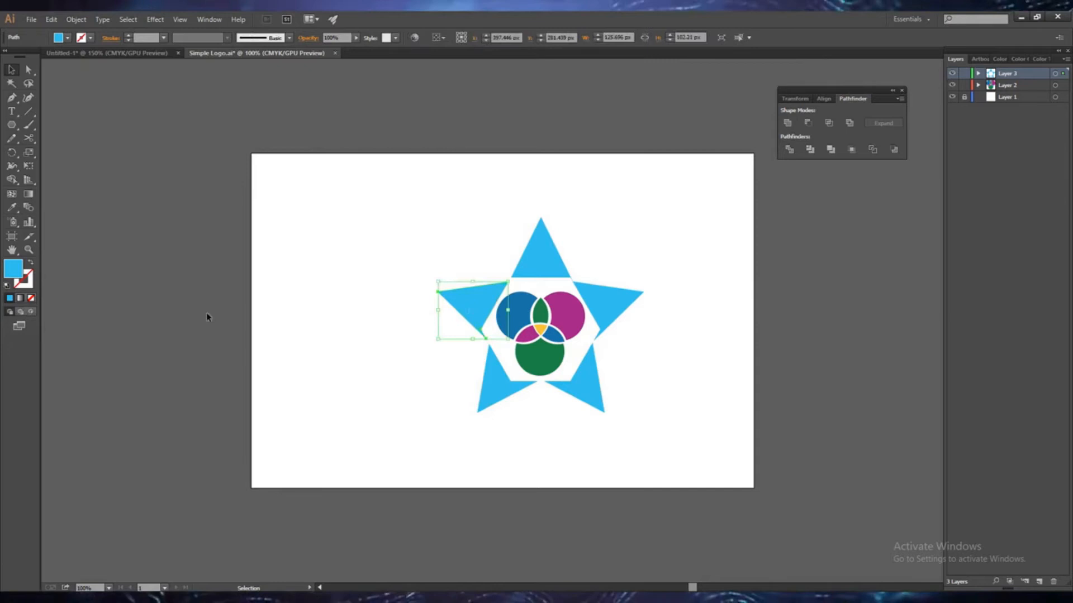
double_click(13, 270)
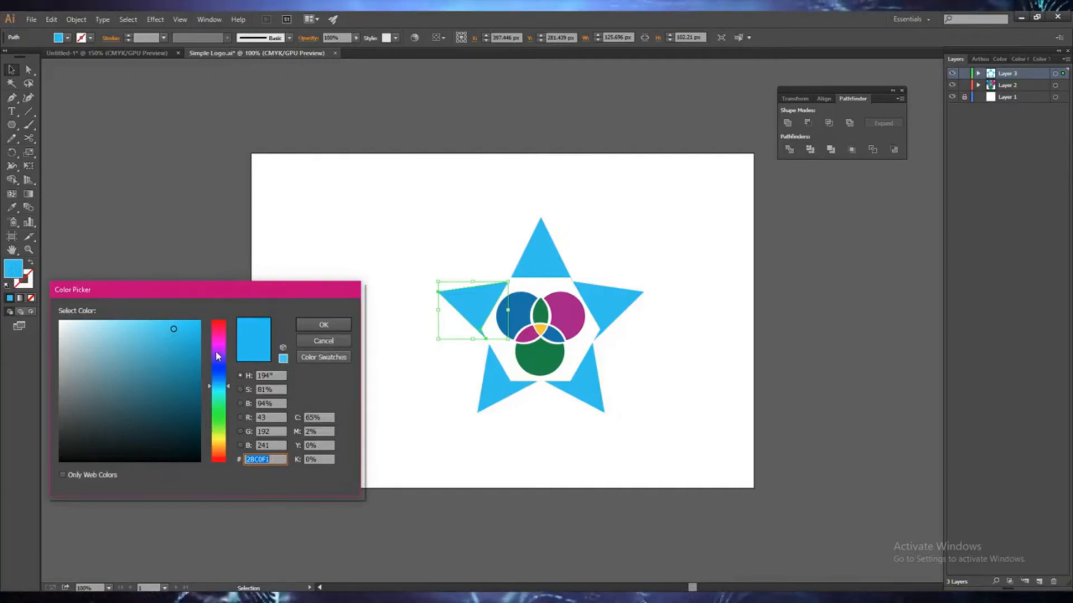
click(218, 334)
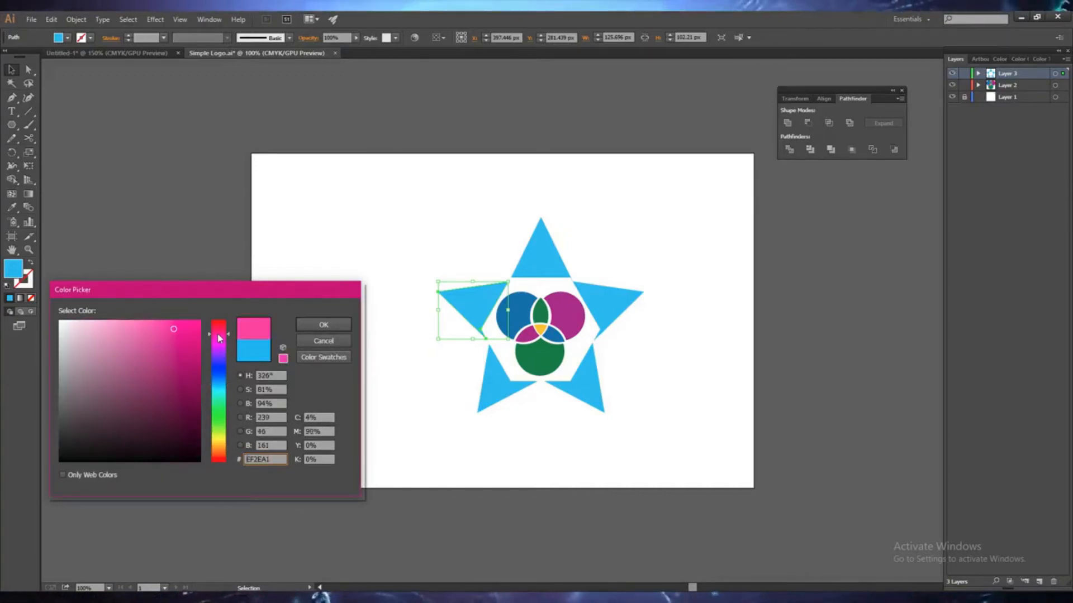
click(322, 327)
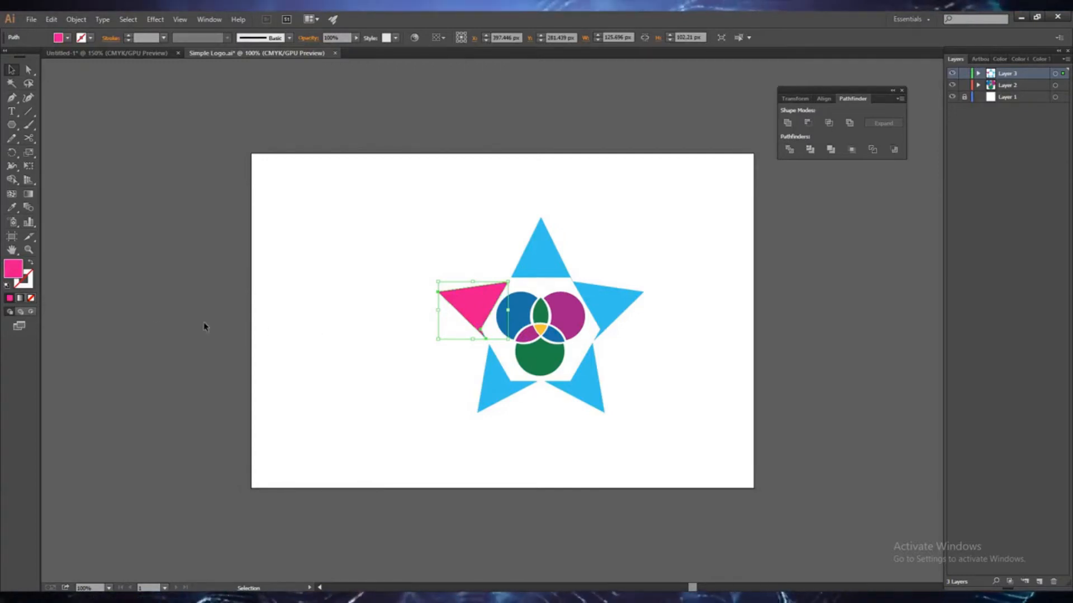
double_click(13, 268)
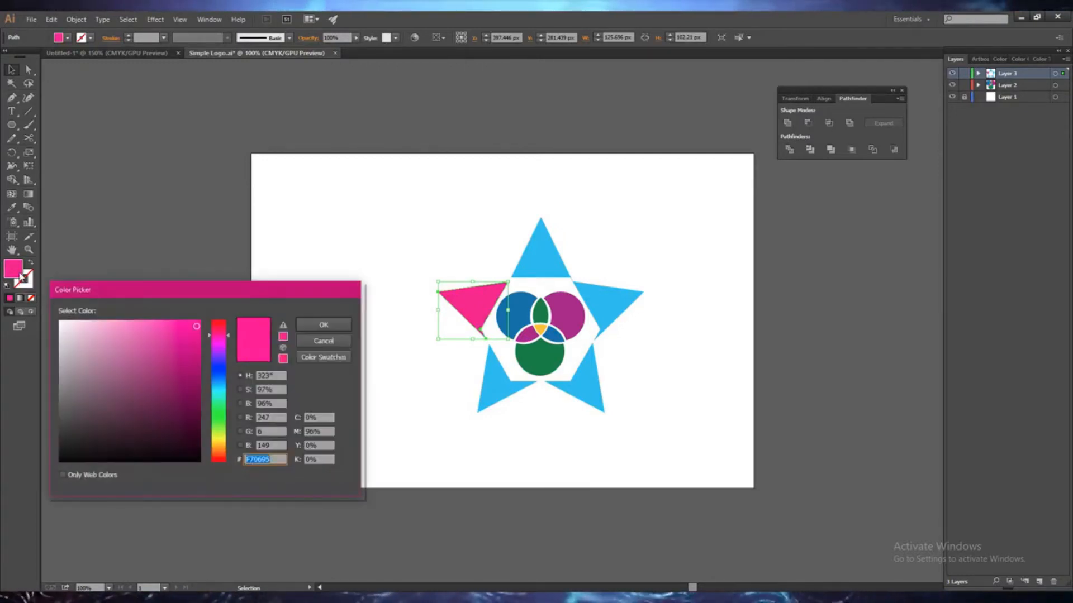
click(197, 362)
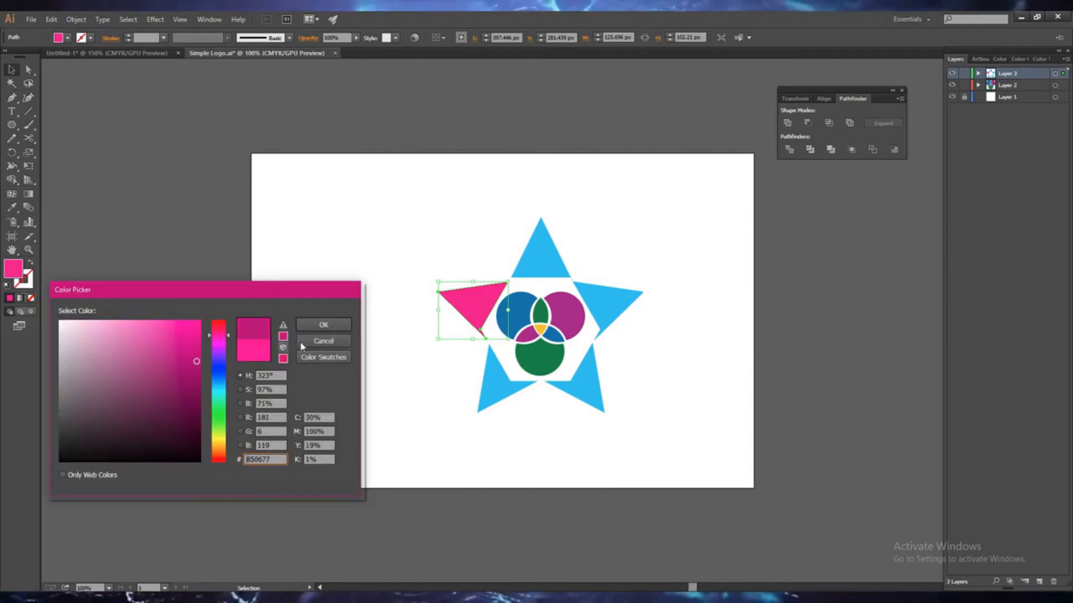
click(323, 326)
click(241, 328)
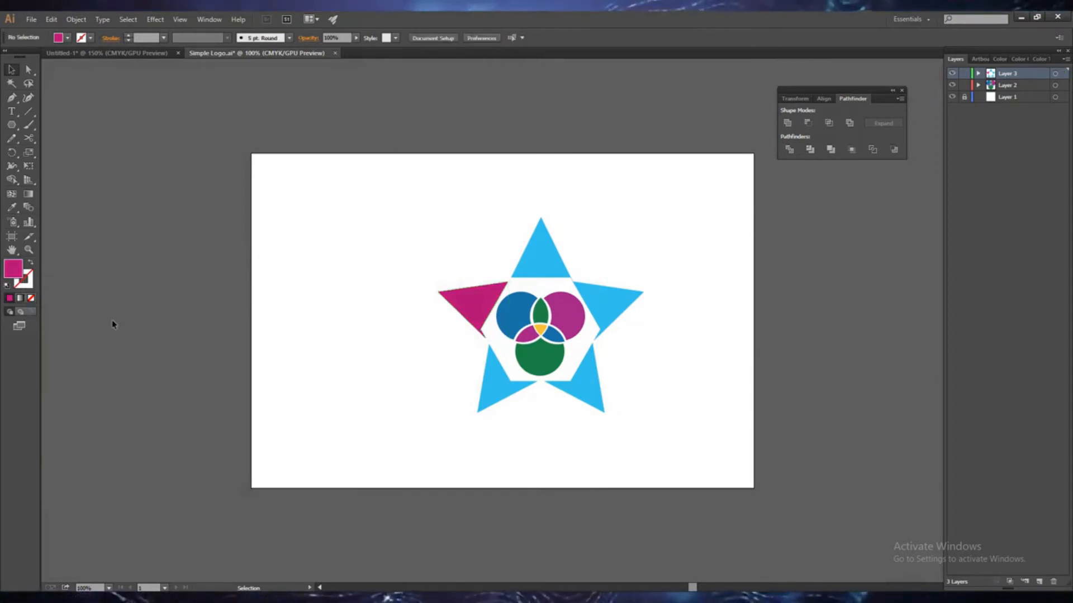
double_click(13, 269)
click(329, 342)
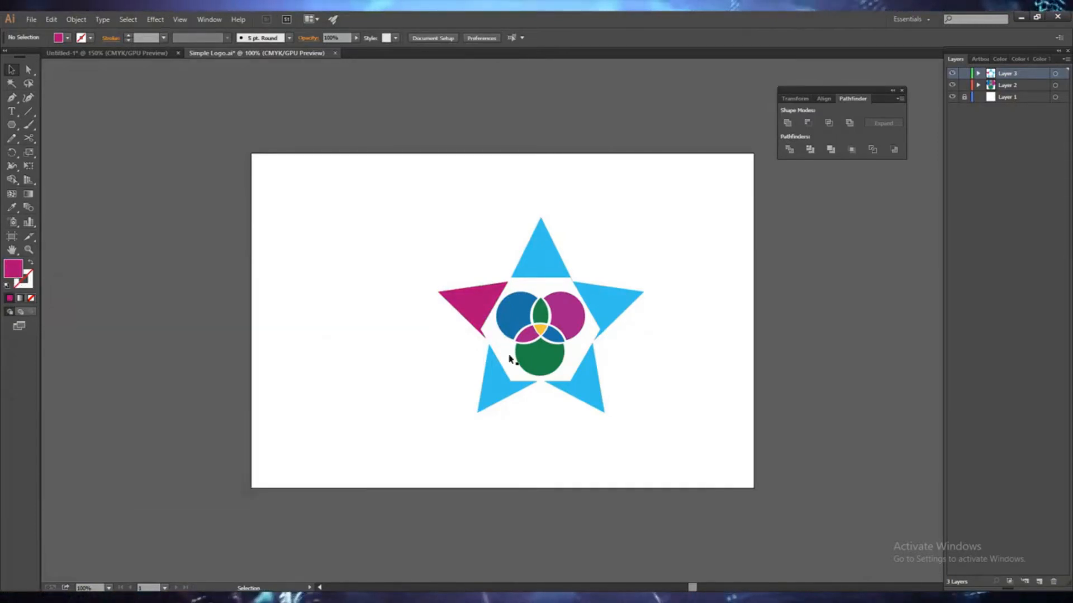
Step: Fill the star's joined top and right arms with dark magenta B50677
click(554, 268)
double_click(13, 270)
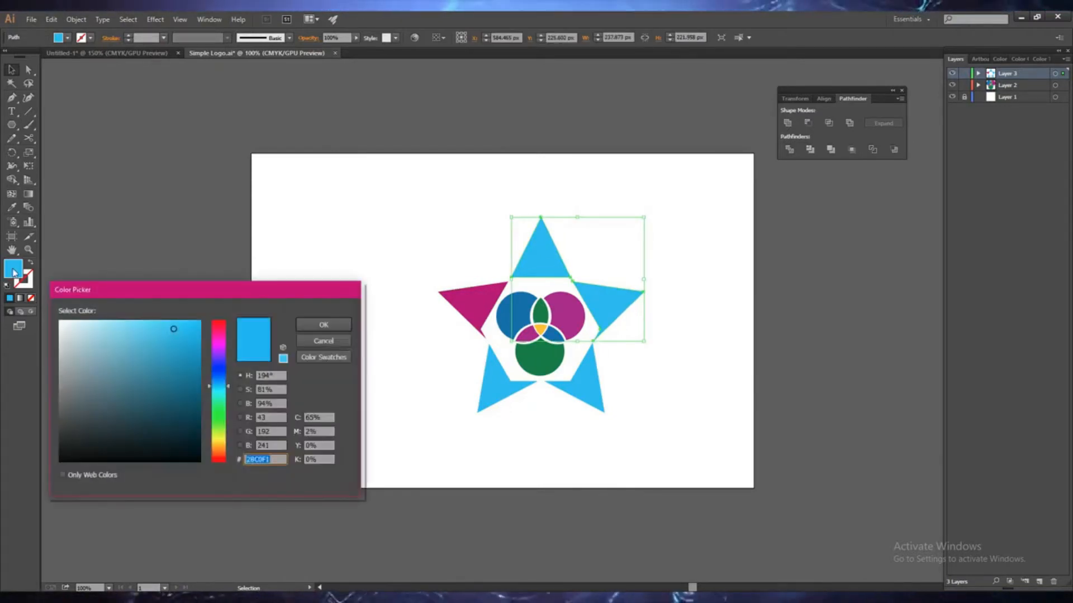
text(B50677)
click(321, 325)
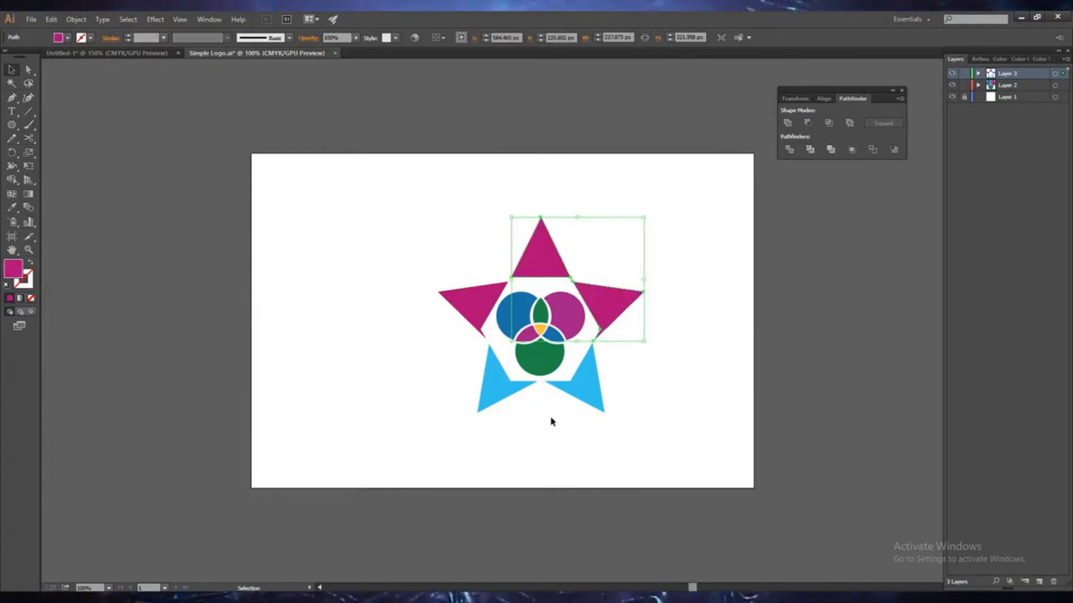
Step: Fill the star's two lower arms with the same dark magenta, B50677
click(582, 400)
double_click(13, 270)
key(ctrl+v)
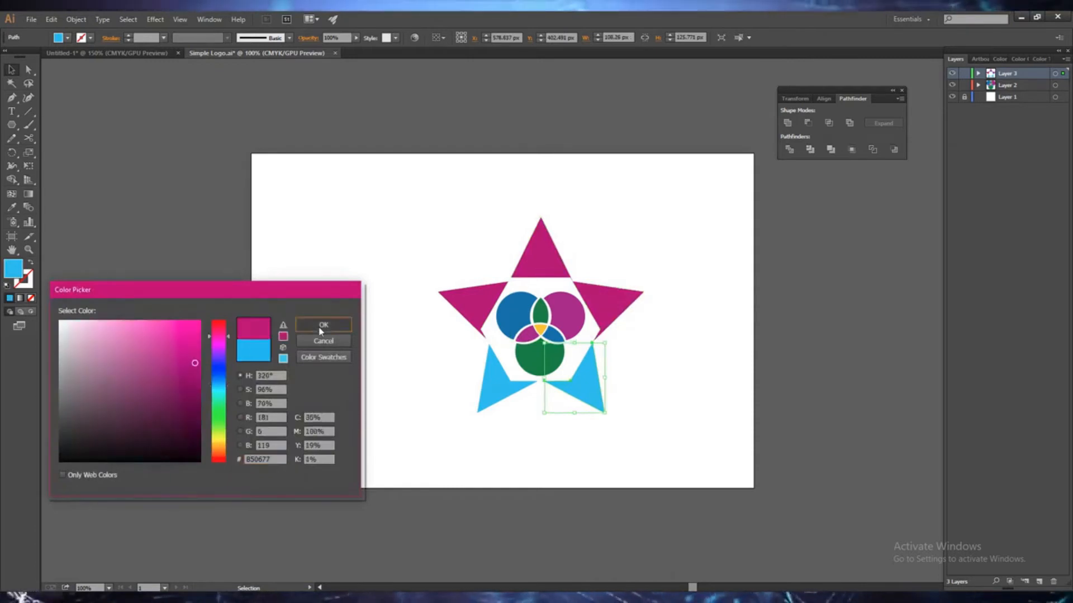
click(323, 324)
click(508, 395)
double_click(15, 271)
key(ctrl+v)
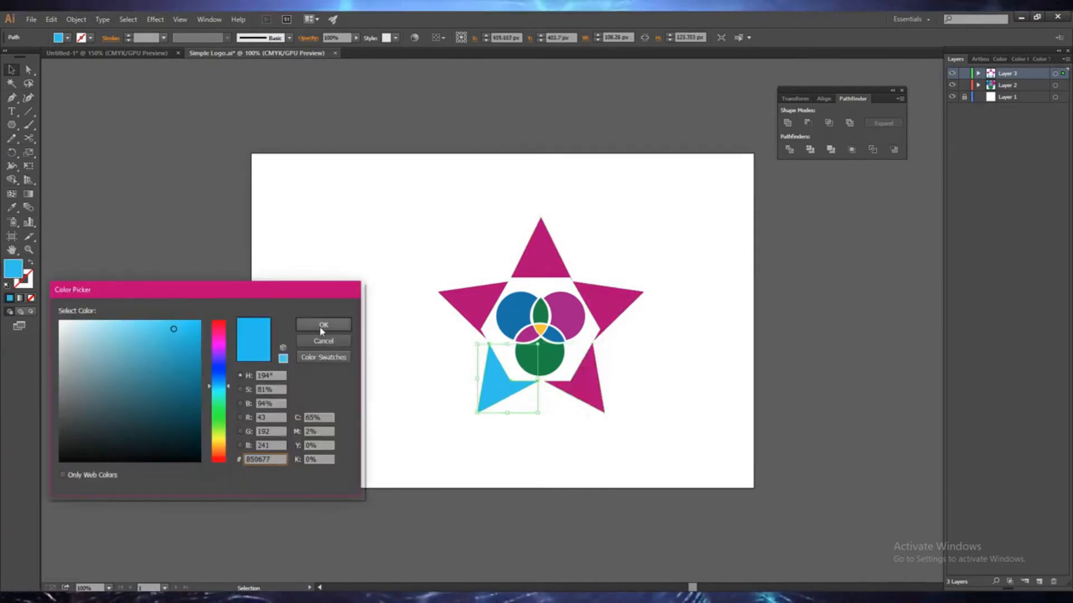
click(321, 326)
click(581, 467)
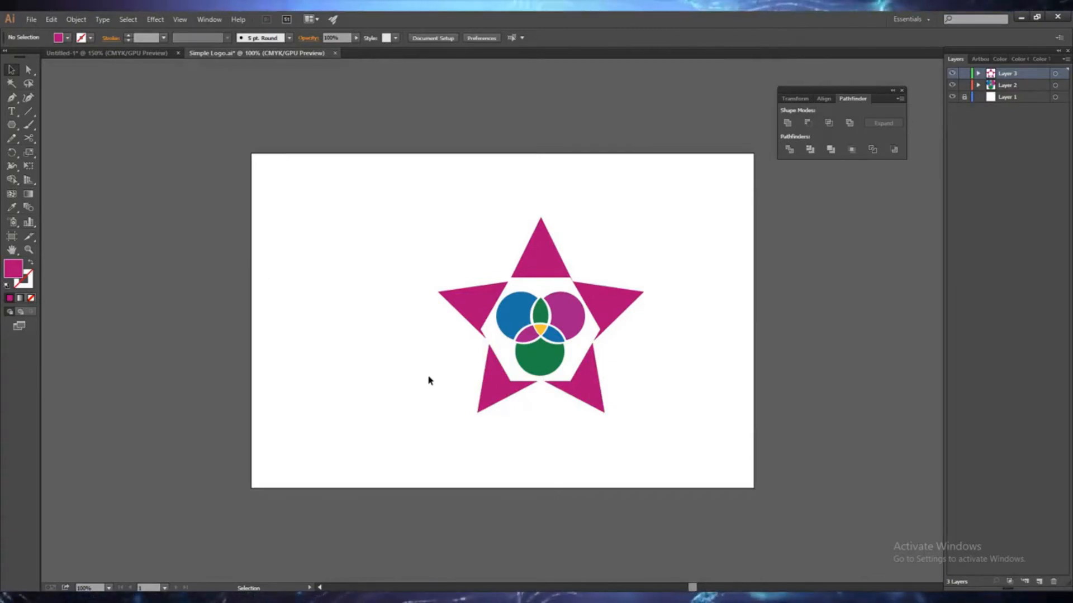
Step: Recolor the star's left arm with deep blue 0830B2
click(467, 306)
double_click(15, 271)
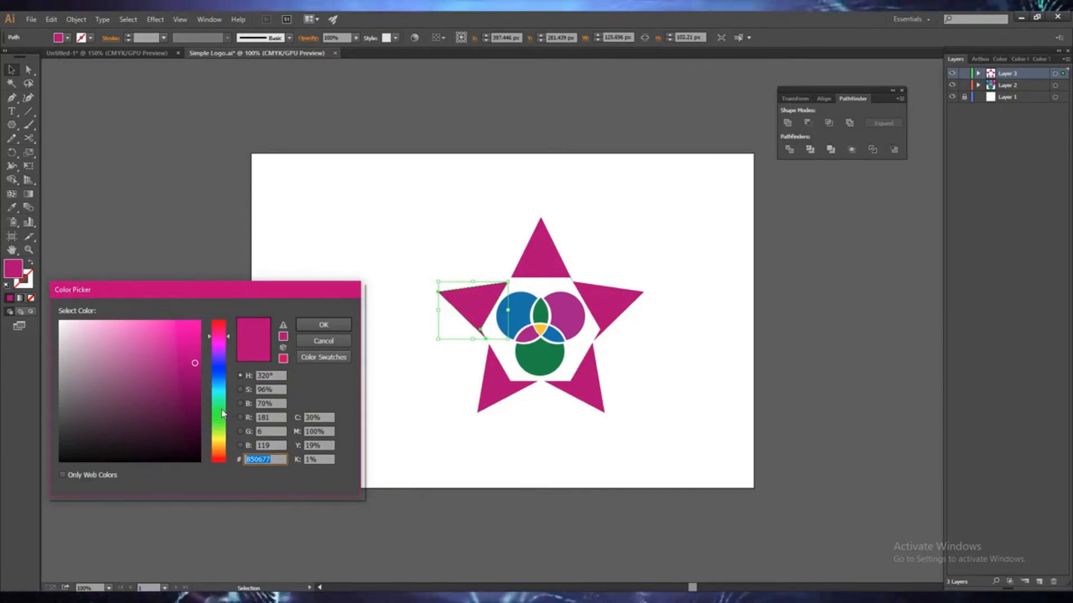
drag(222, 382, 222, 379)
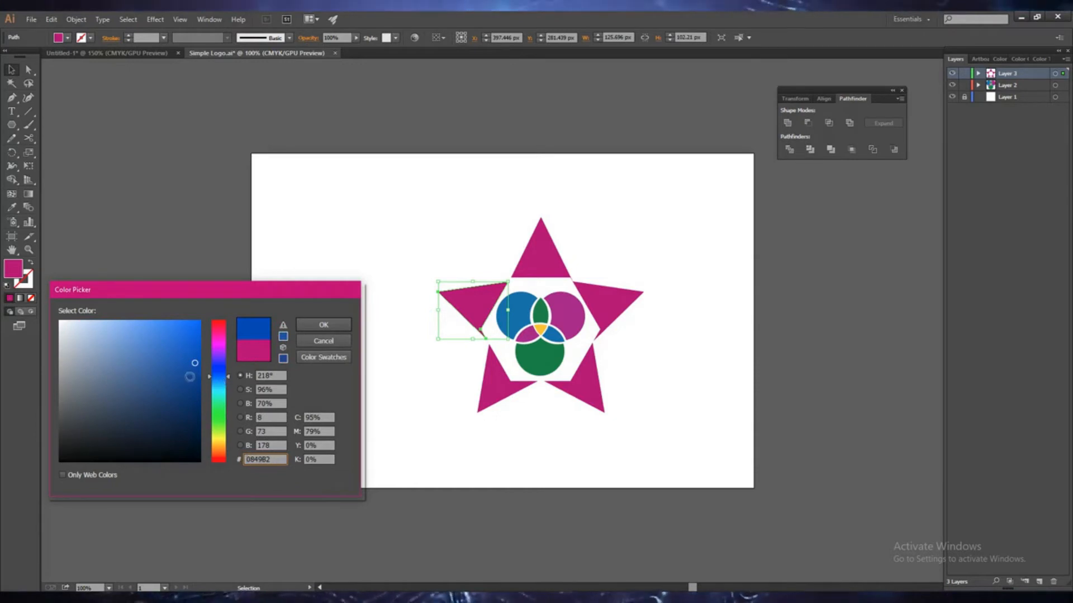
drag(223, 389, 230, 373)
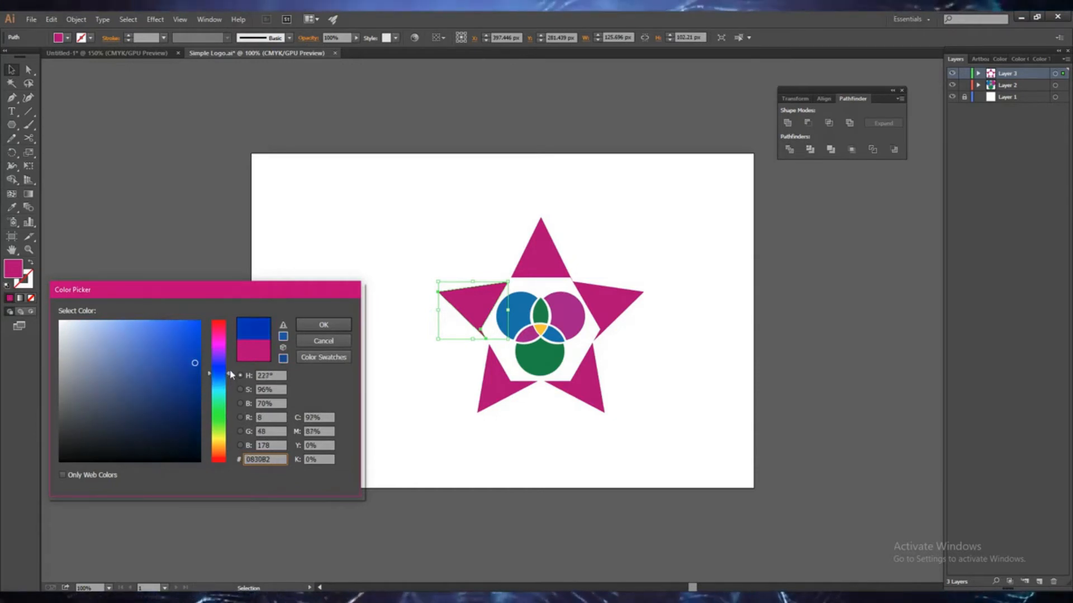
click(306, 328)
click(491, 386)
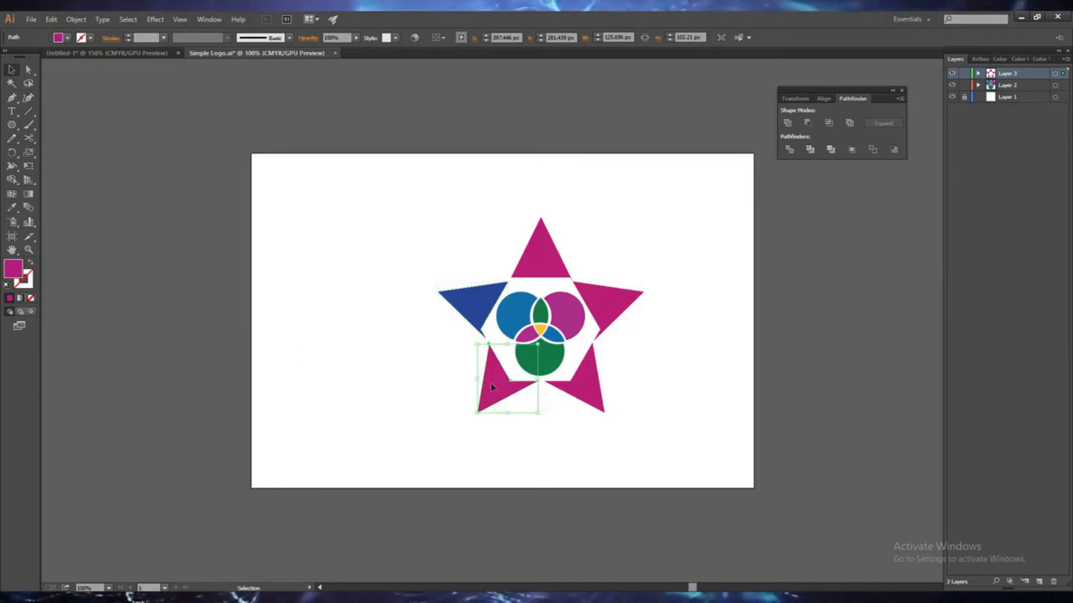
double_click(12, 269)
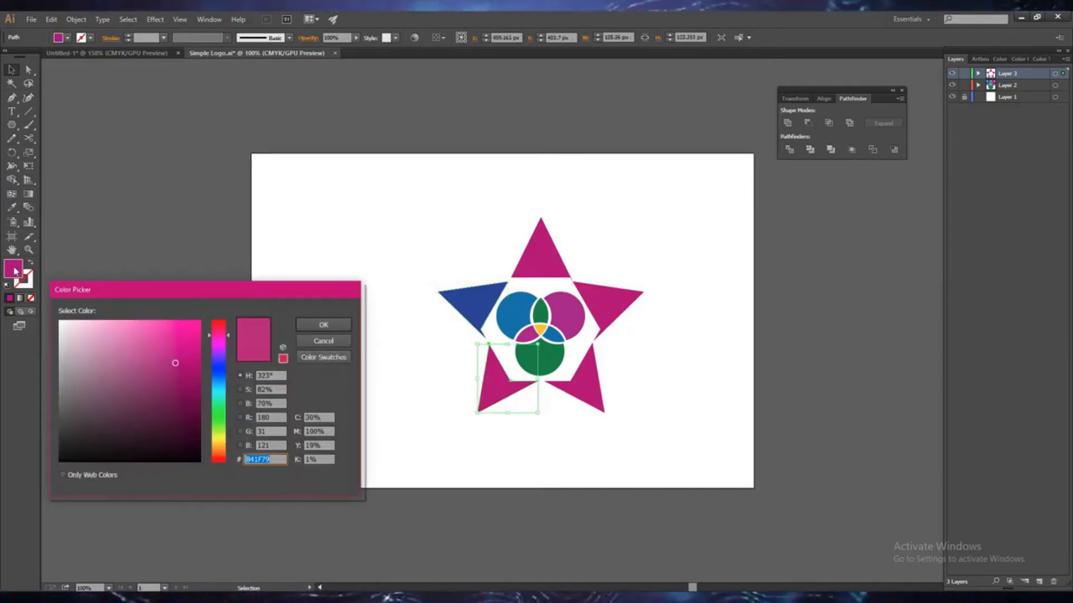
click(343, 346)
Step: Lighten the left arm's blue fill to 2E50CC
click(482, 304)
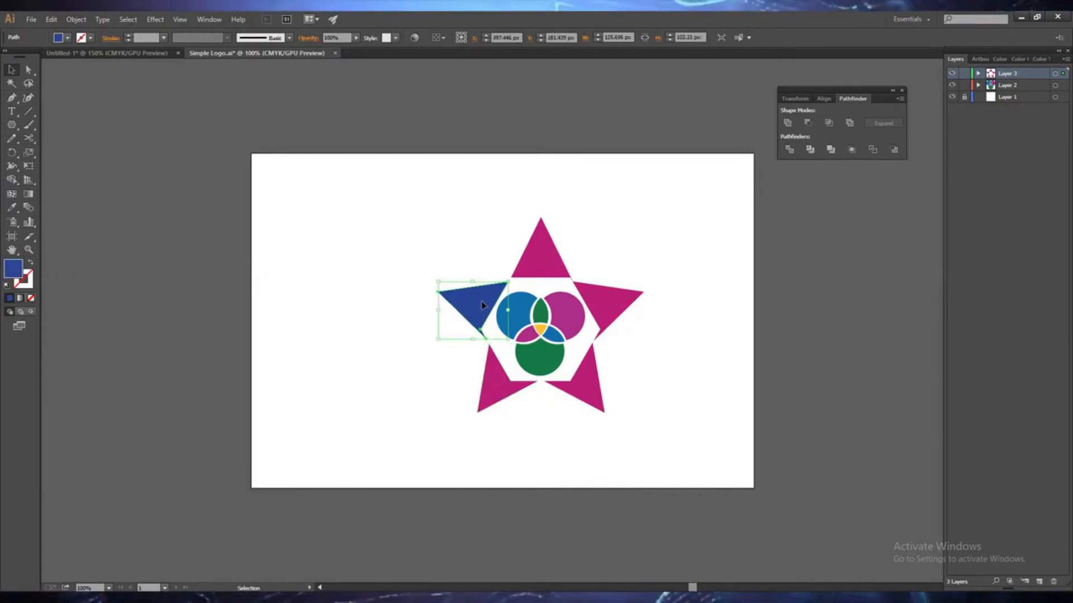
double_click(13, 269)
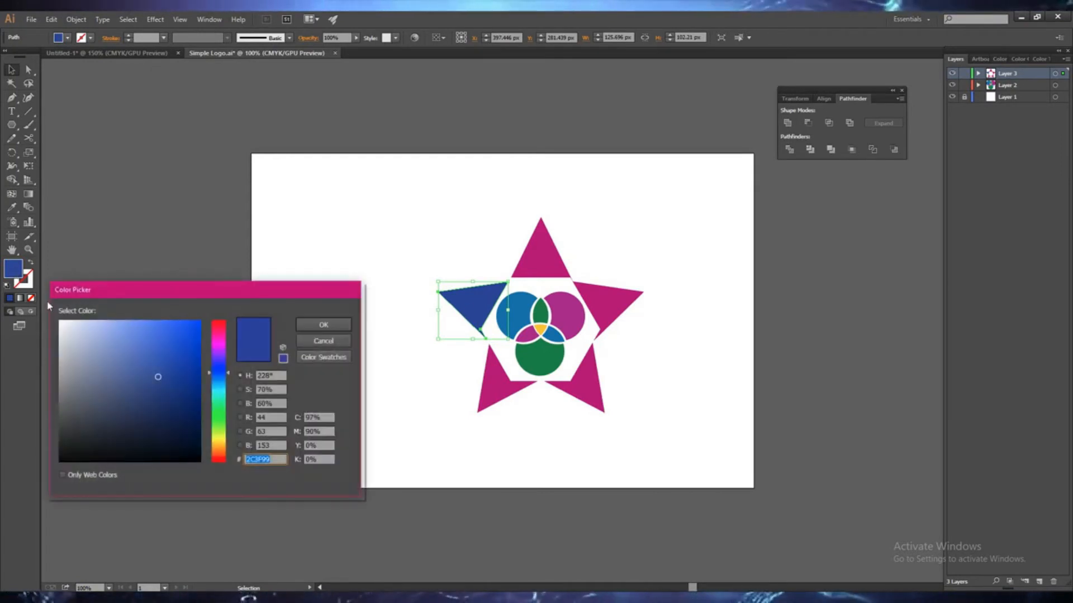
mouse_move(158, 328)
mouse_down()
mouse_move(178, 325)
mouse_move(166, 326)
mouse_up()
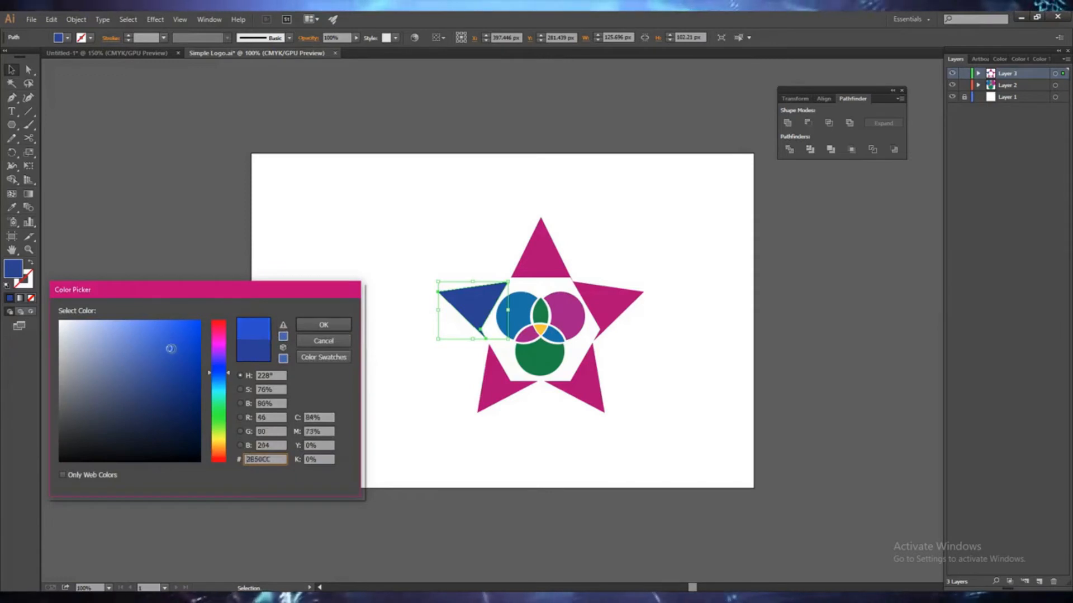
click(324, 325)
click(372, 349)
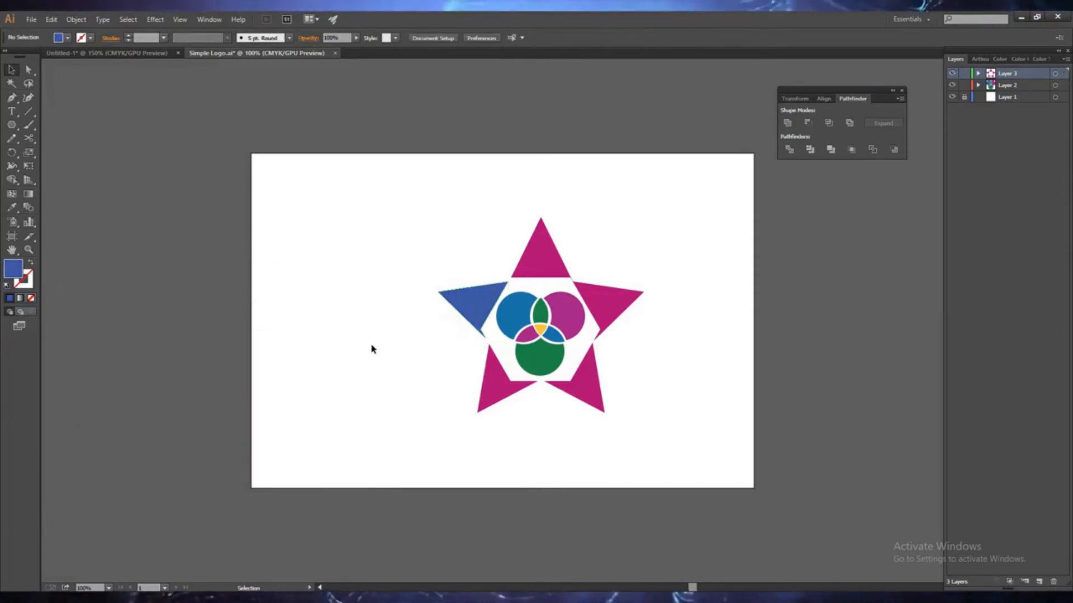
Step: Try a bright green fill on the star's left arm in place of the blue
click(497, 386)
click(470, 306)
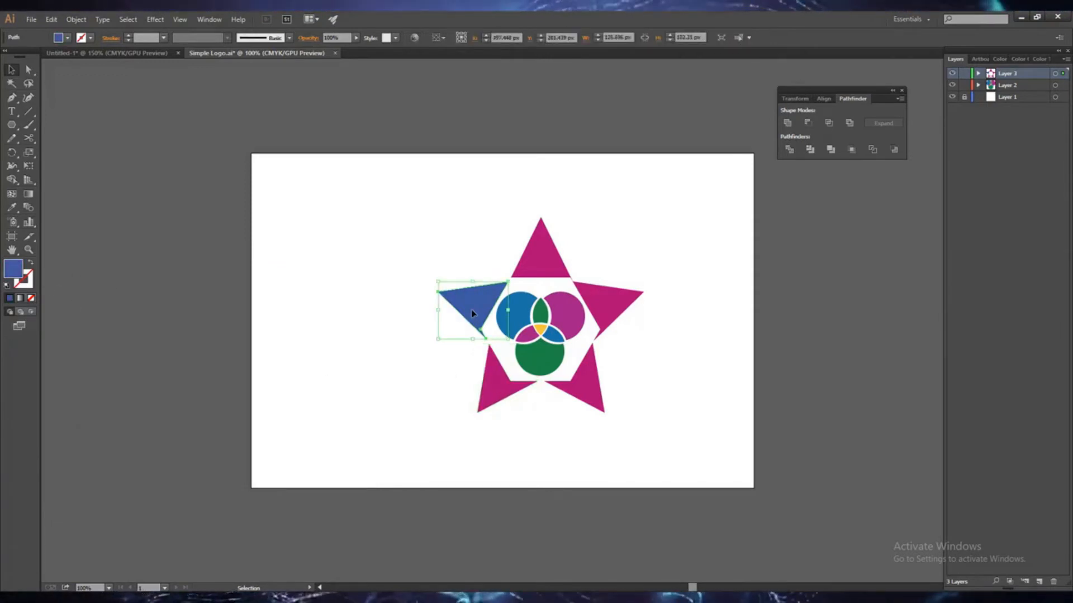
double_click(8, 267)
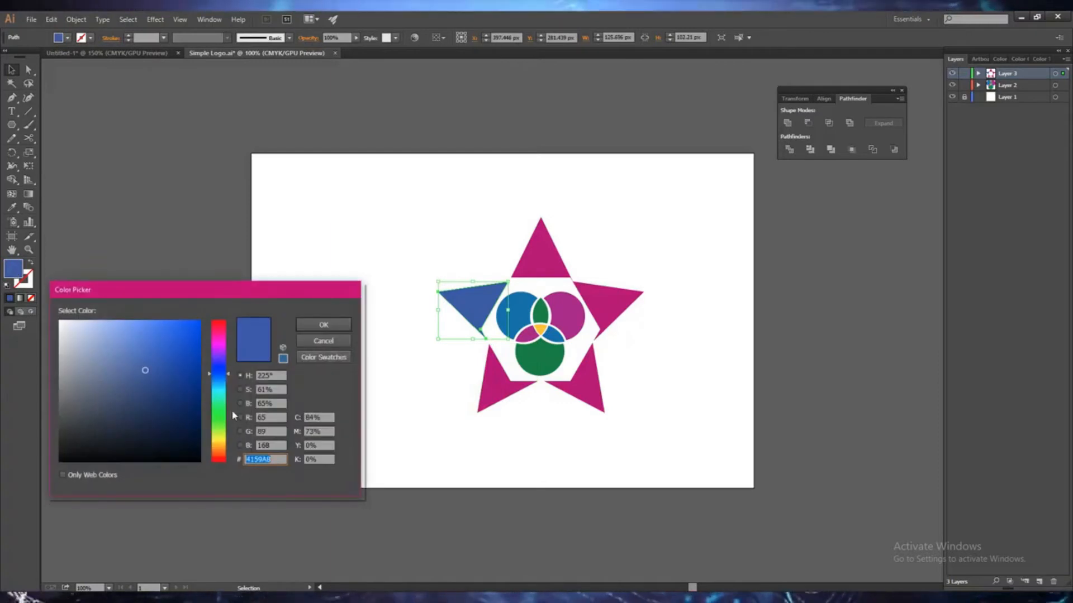
click(220, 336)
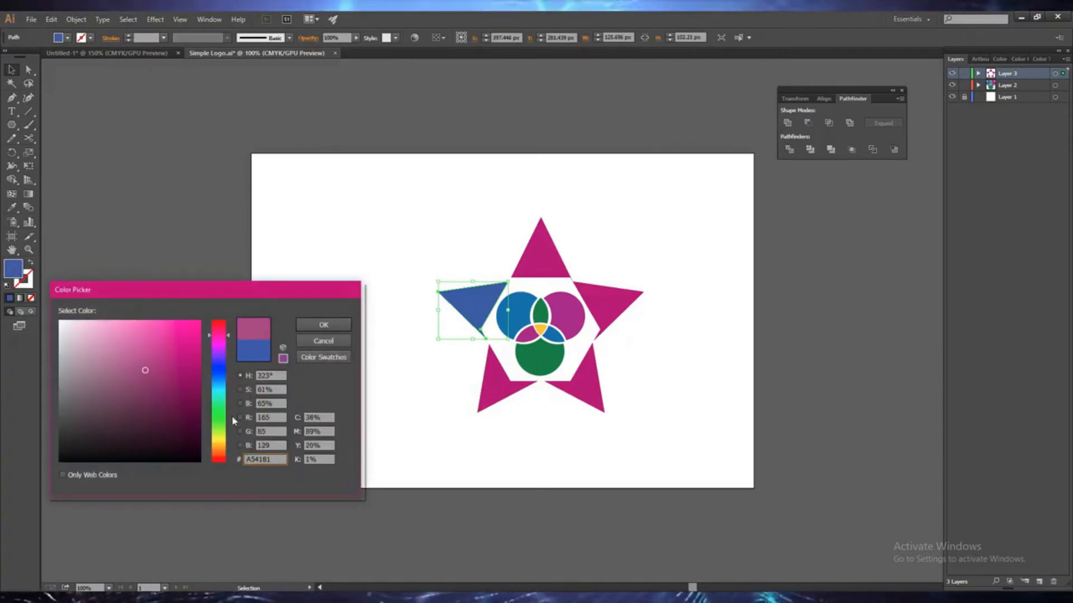
click(220, 449)
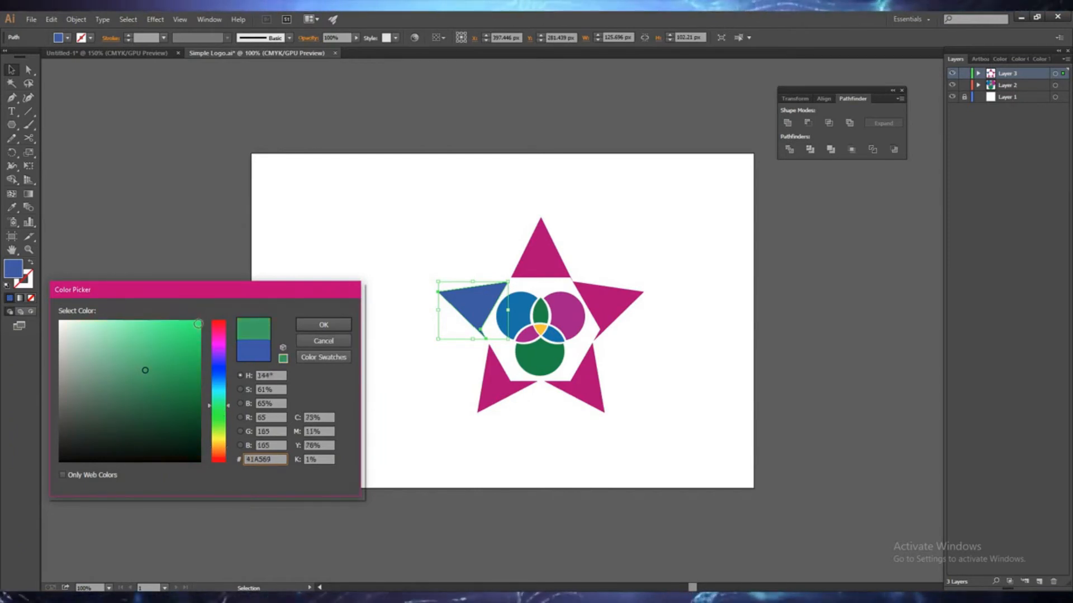
click(192, 337)
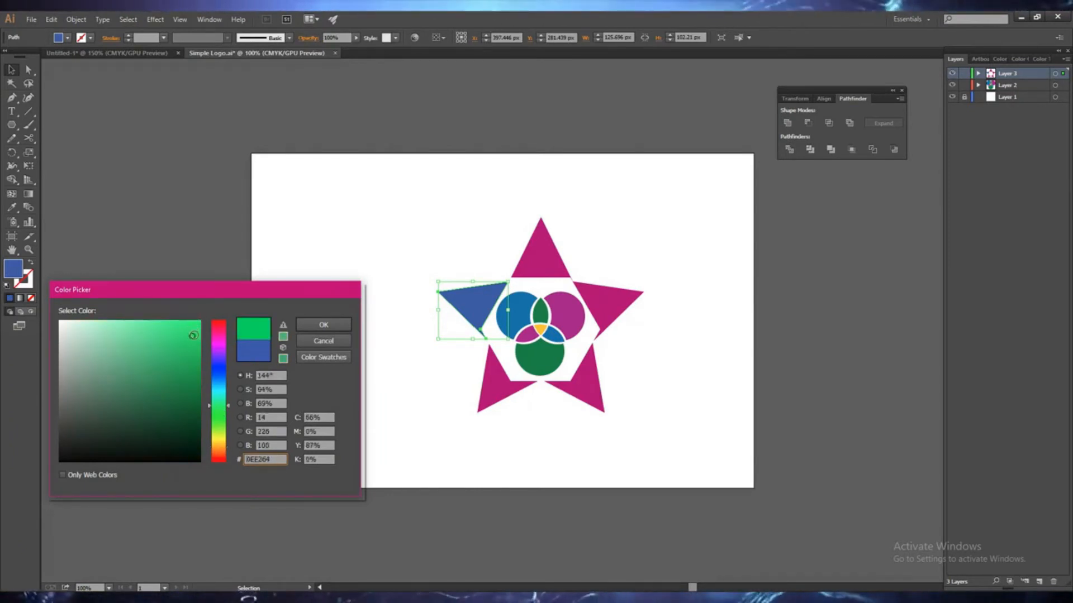
click(308, 325)
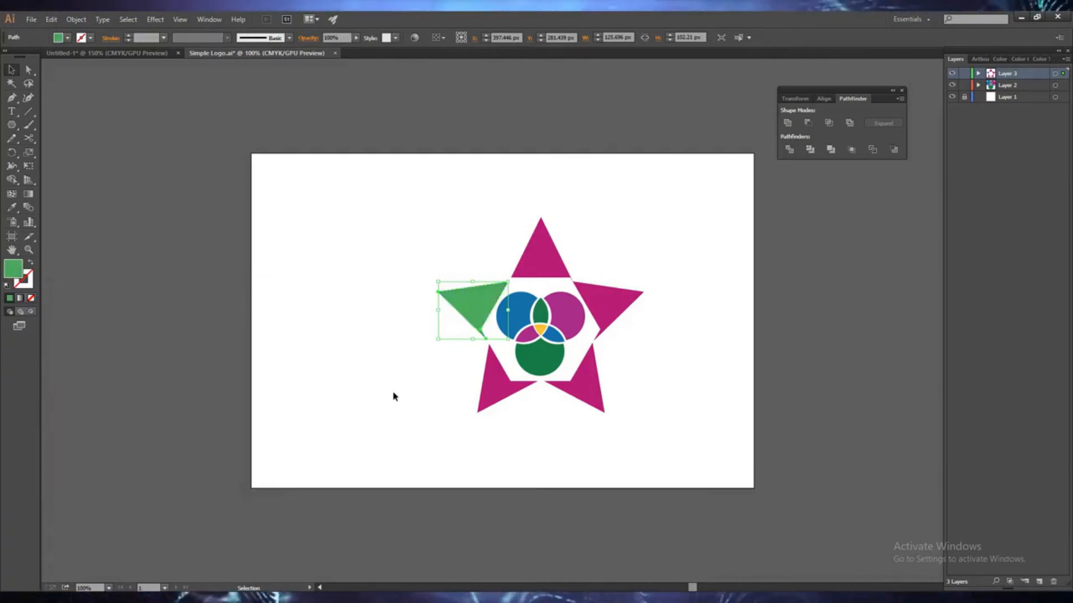
Step: Shift the left arm's green slightly toward teal, 09D17F, and darken it to 09AD66
double_click(13, 273)
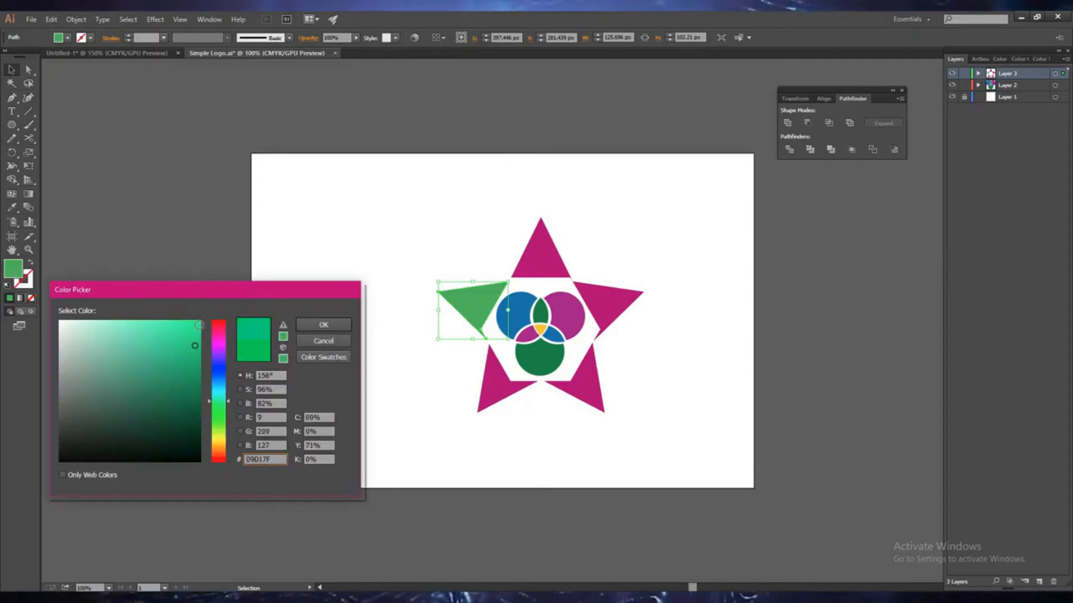
click(321, 325)
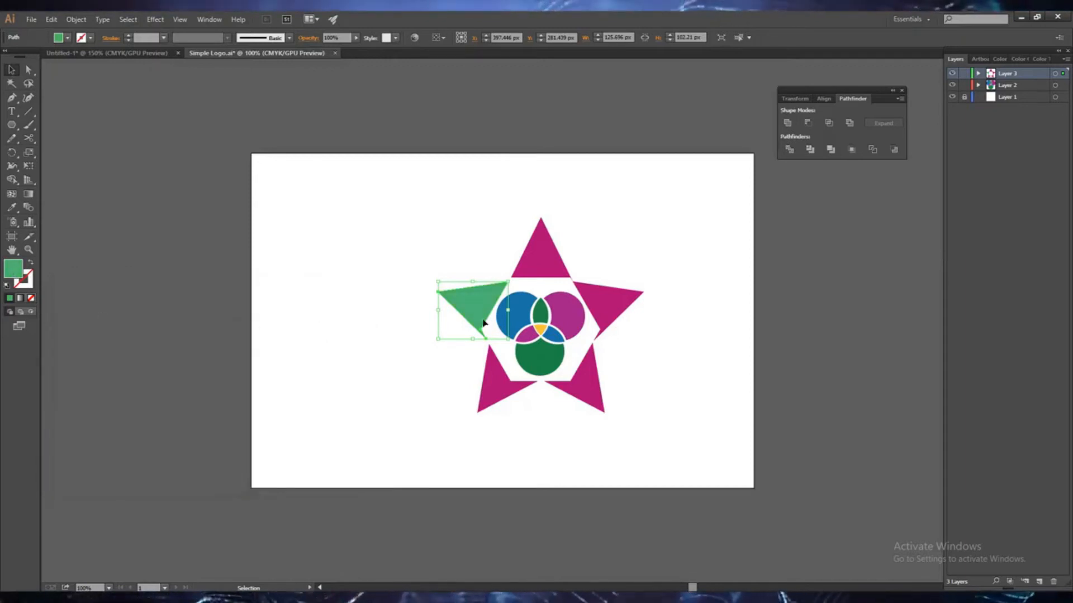
double_click(14, 269)
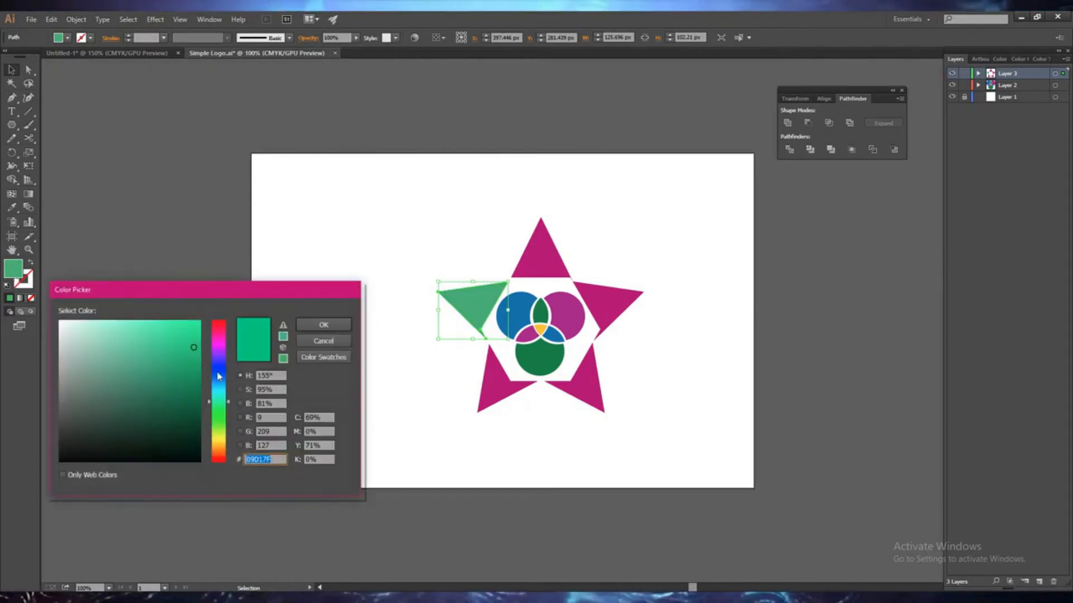
click(194, 366)
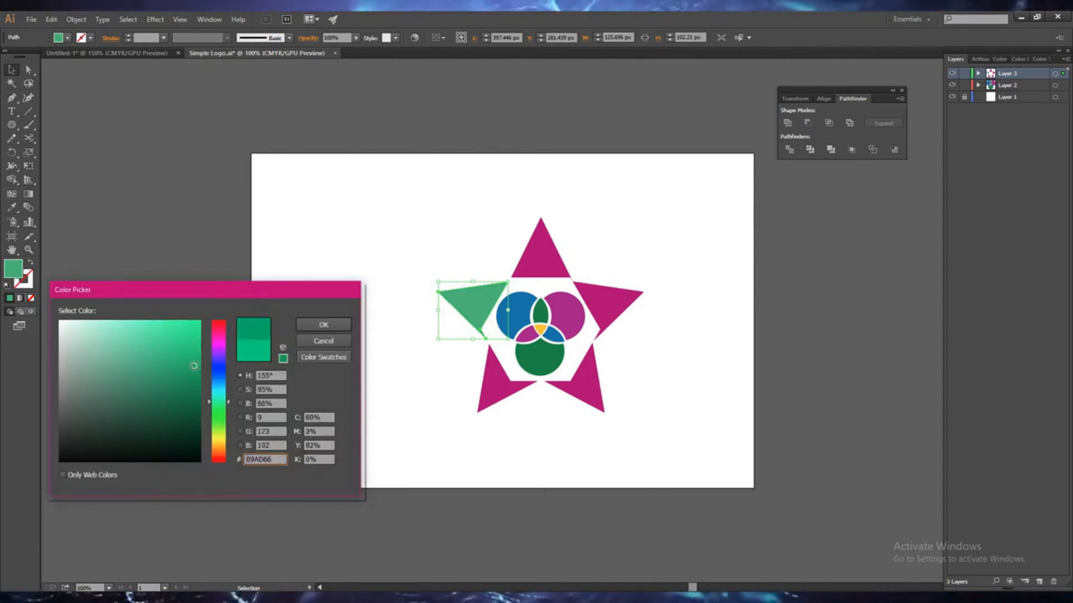
click(324, 324)
click(362, 365)
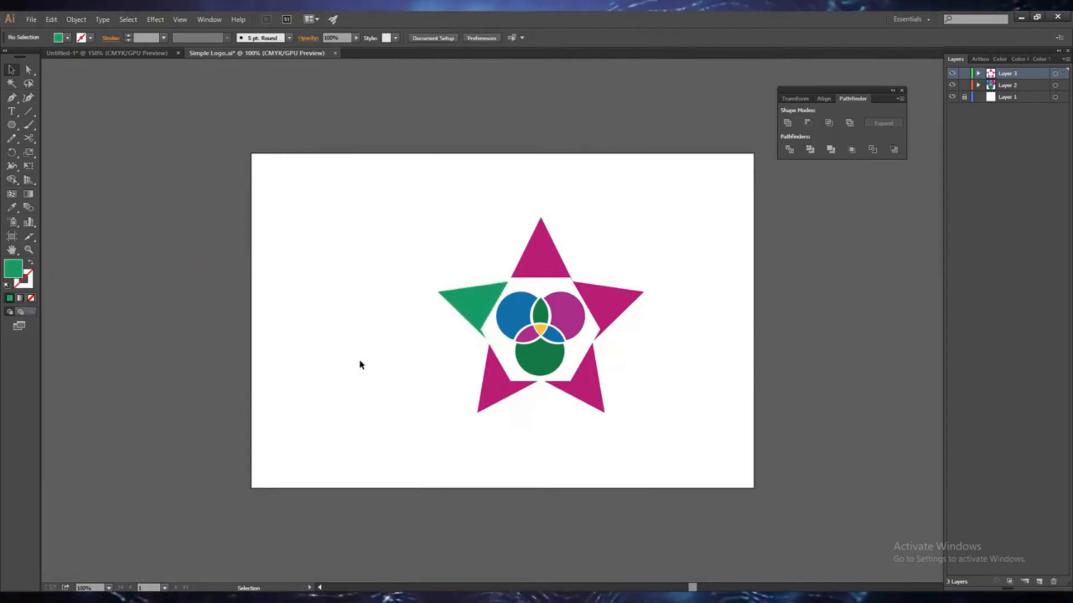
Step: Copy the left arm's color code and fill the lower-left arm with green 03AD66
click(491, 384)
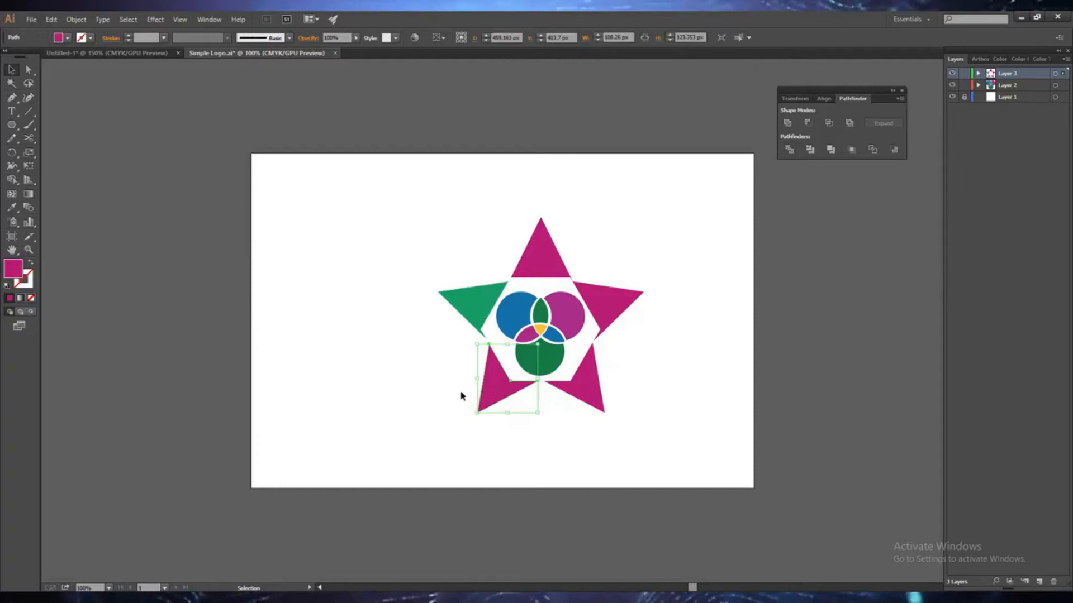
click(487, 311)
double_click(13, 273)
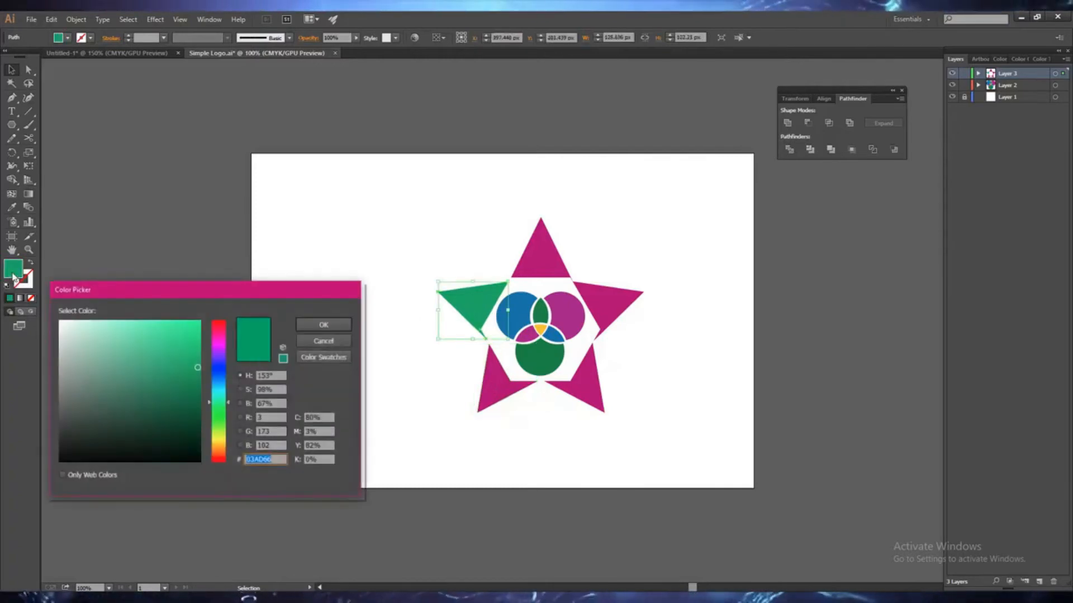
click(324, 341)
click(492, 386)
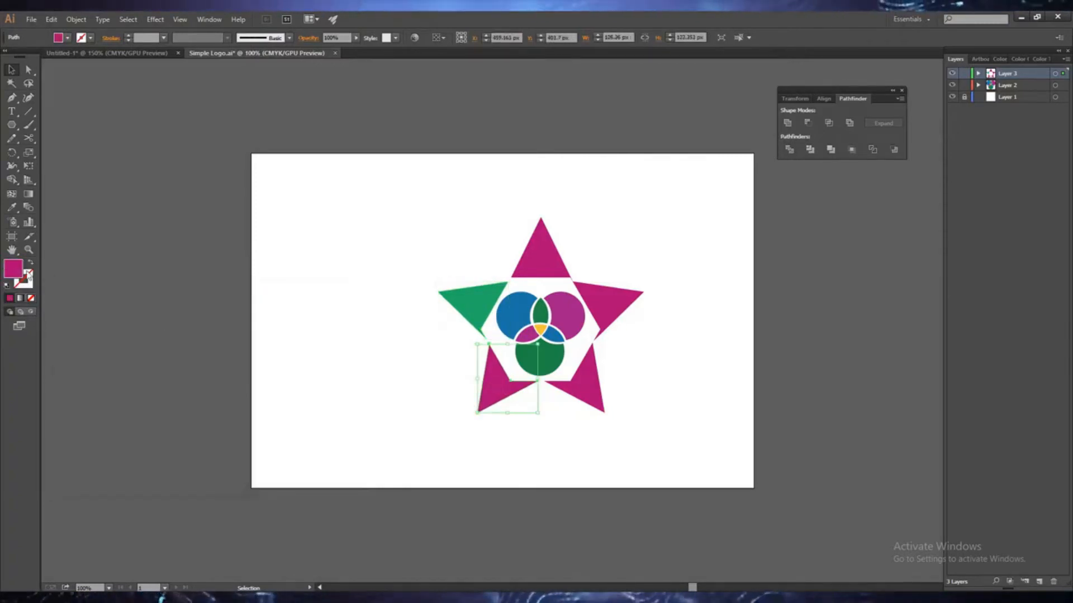
double_click(13, 270)
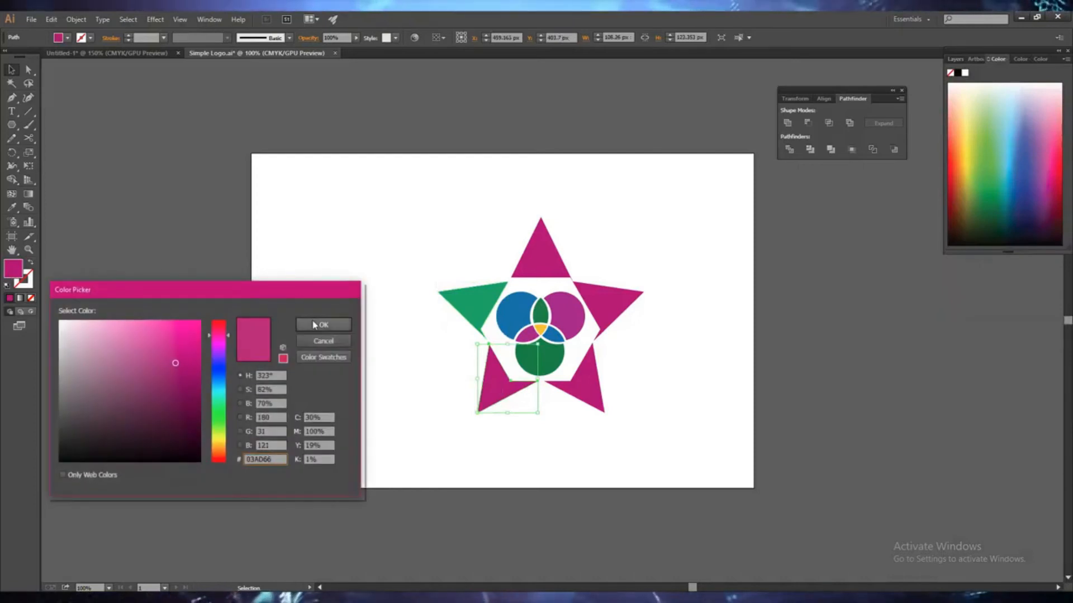
click(314, 325)
Step: Fill the star's lower-right arm with green 03AD66
click(581, 388)
double_click(13, 273)
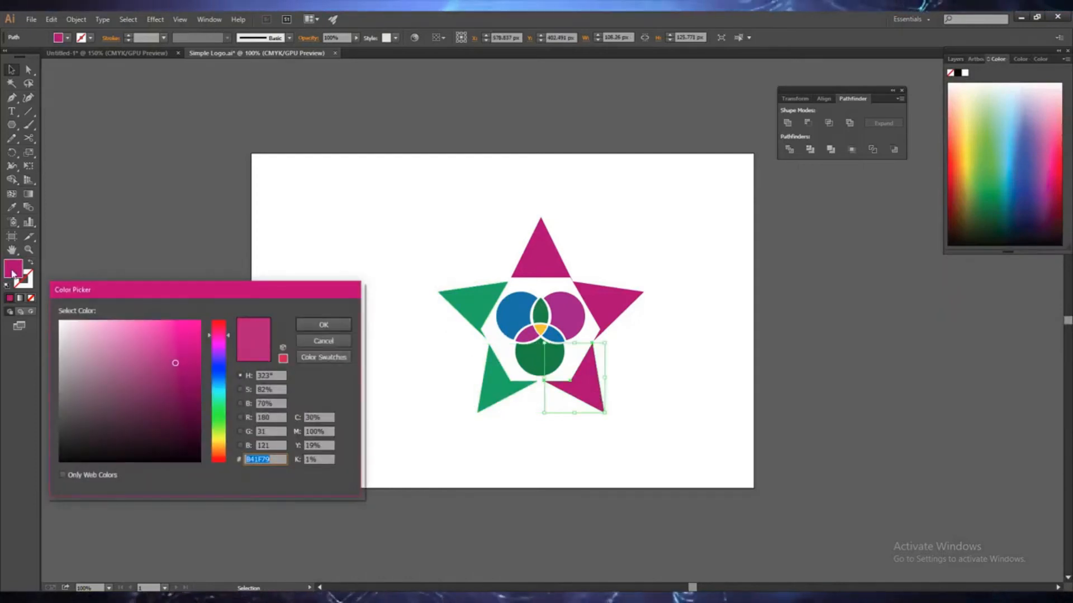
key(ctrl+v)
click(314, 325)
Step: Fill the joined top and right arms with green 03AD66 and clear the selection
click(607, 307)
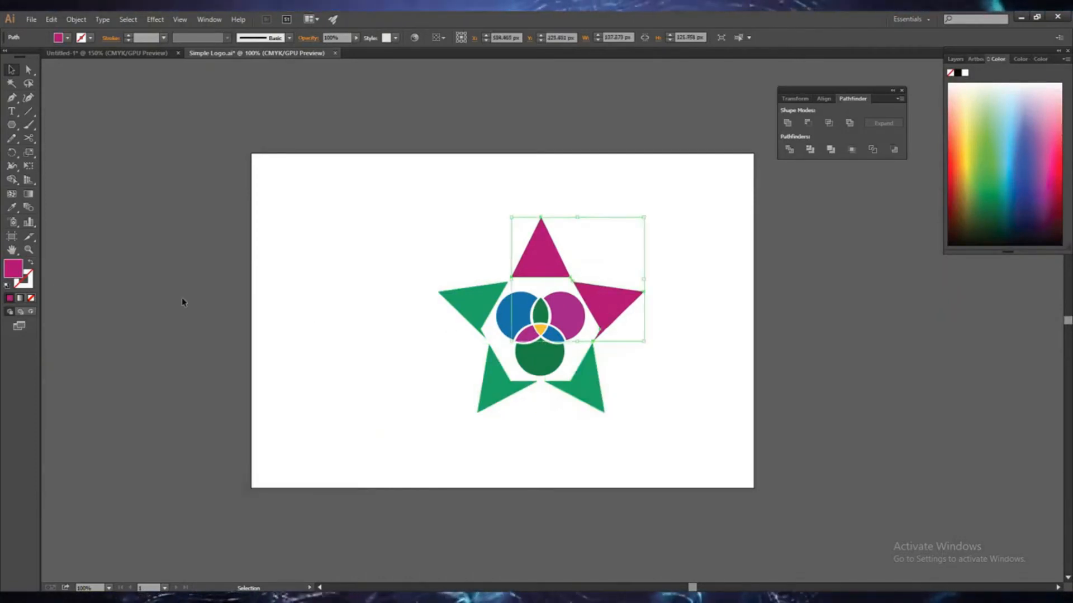
double_click(13, 269)
text(03AD66)
click(318, 325)
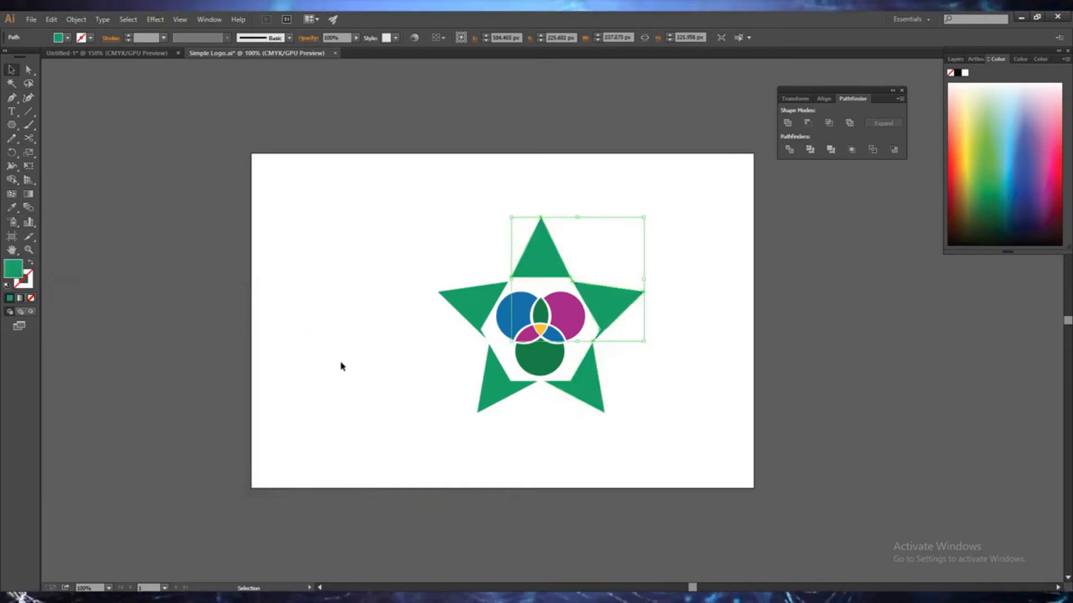
click(674, 403)
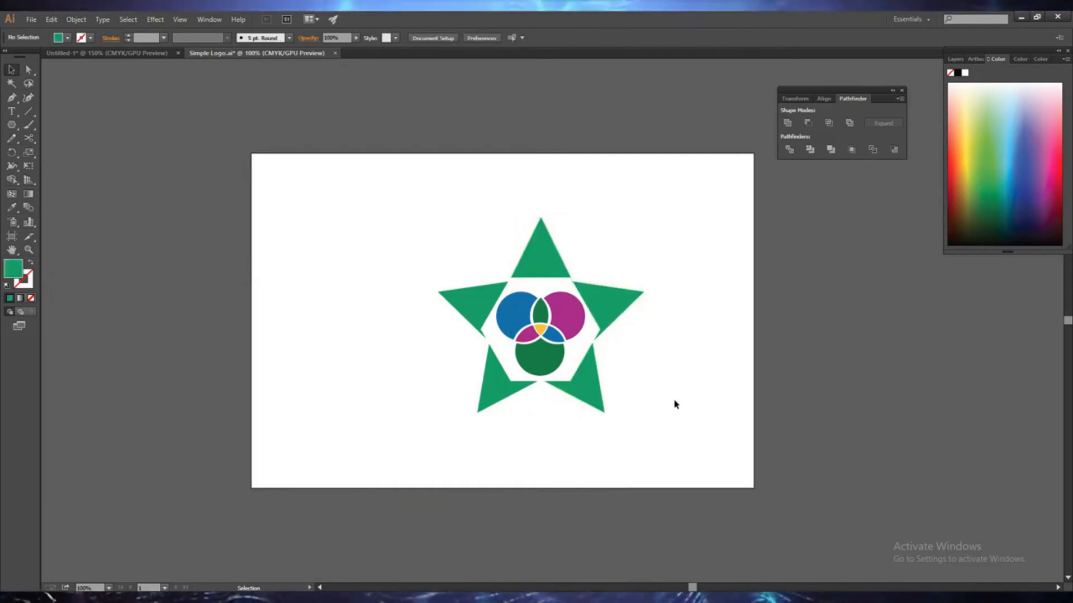
Step: Change the left star arm's fill from green to blue 0433AA
click(467, 319)
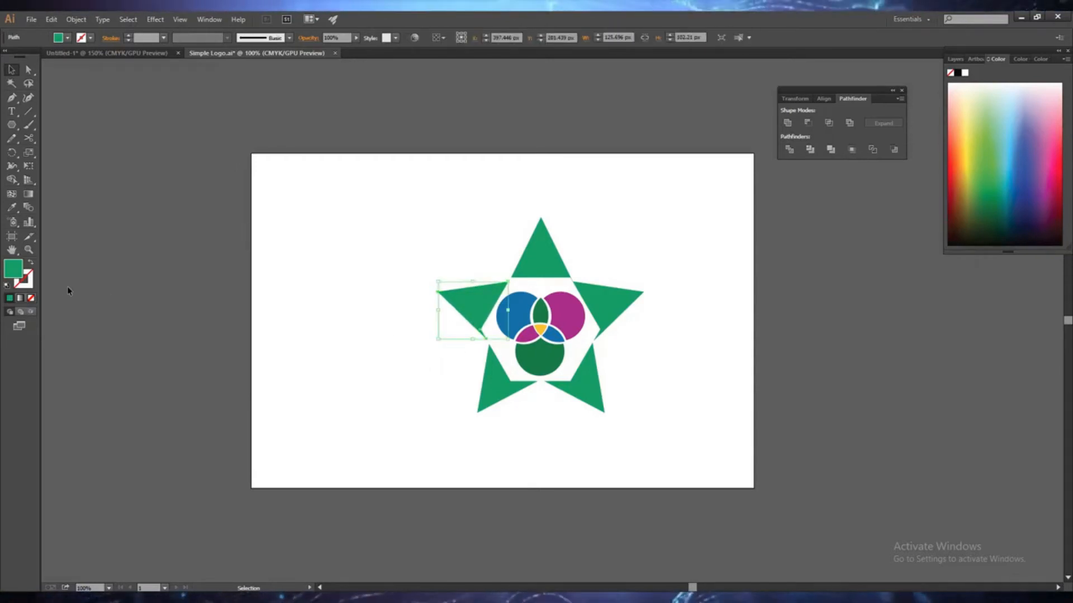
double_click(14, 270)
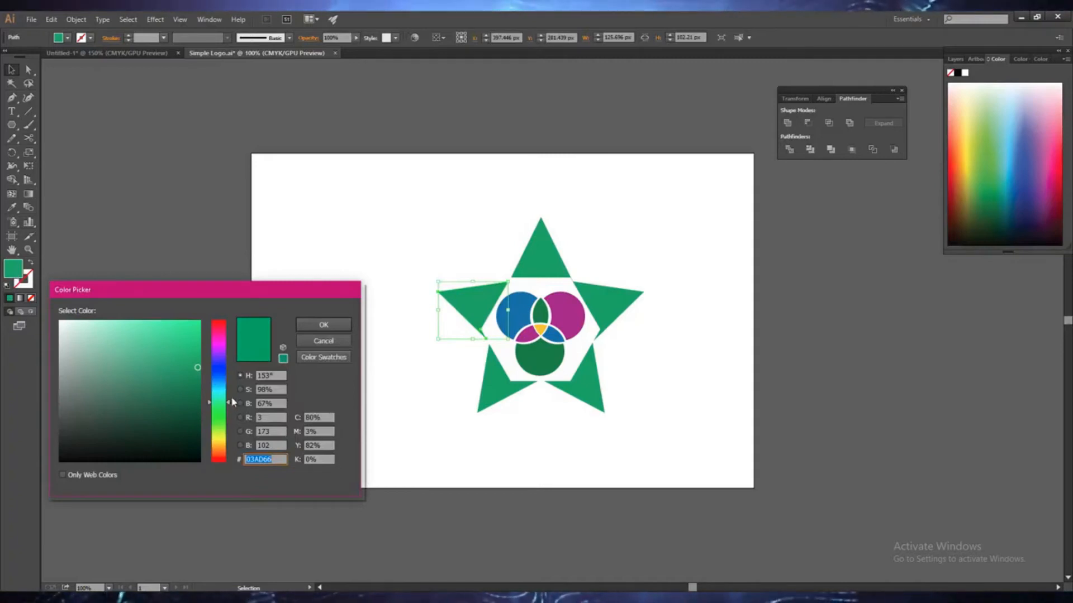
click(221, 379)
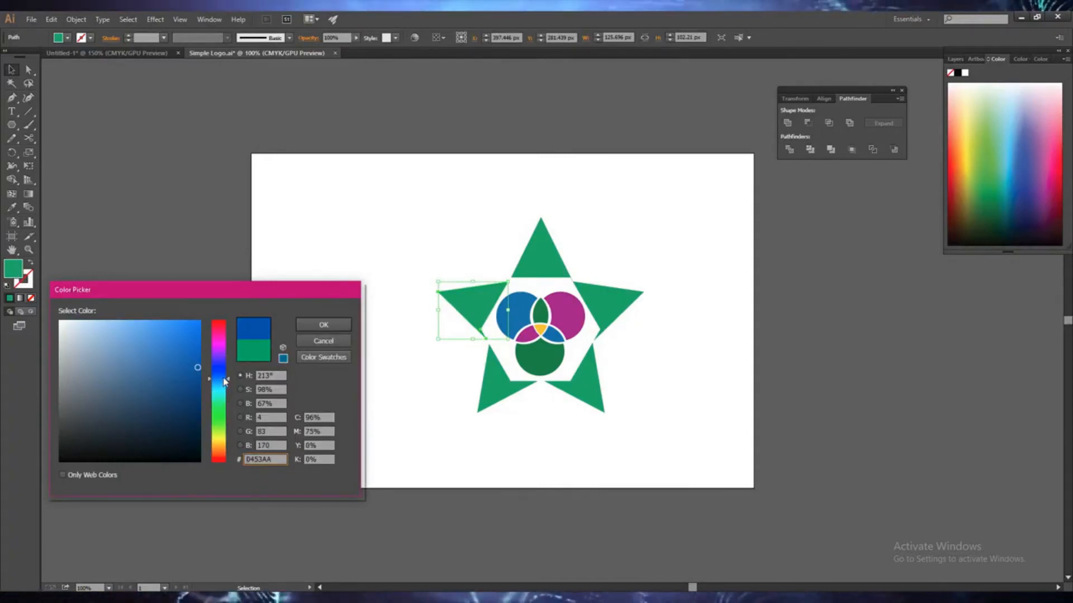
drag(227, 378, 227, 372)
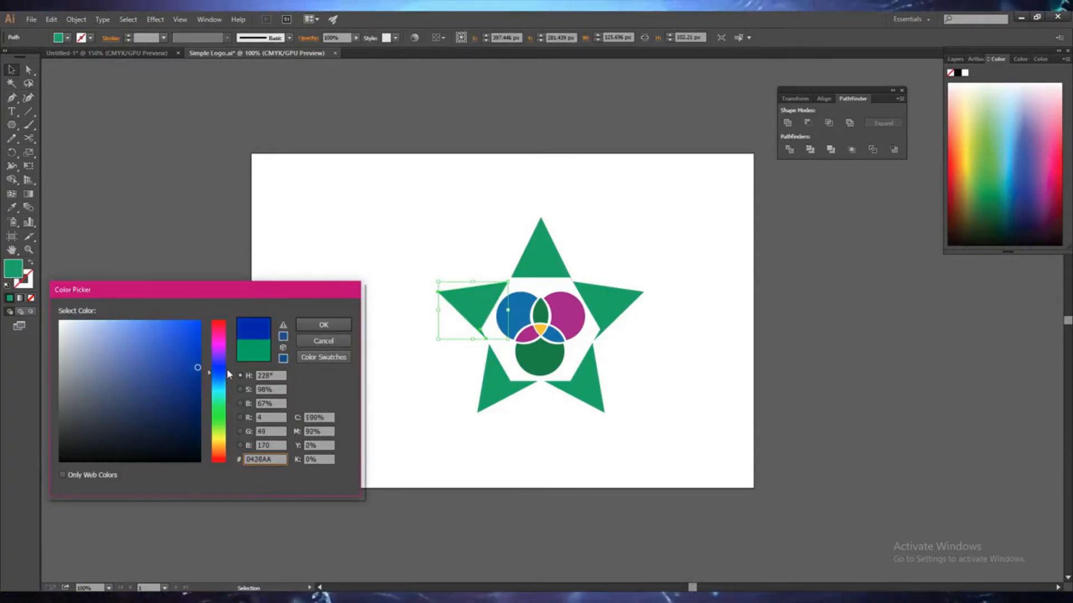
drag(228, 374, 229, 376)
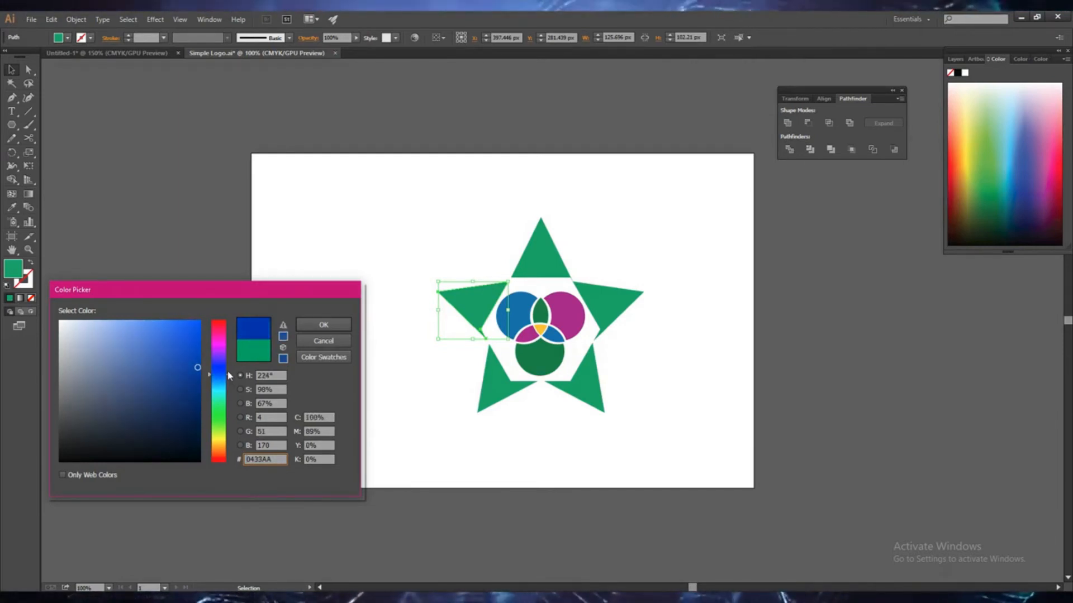
click(324, 324)
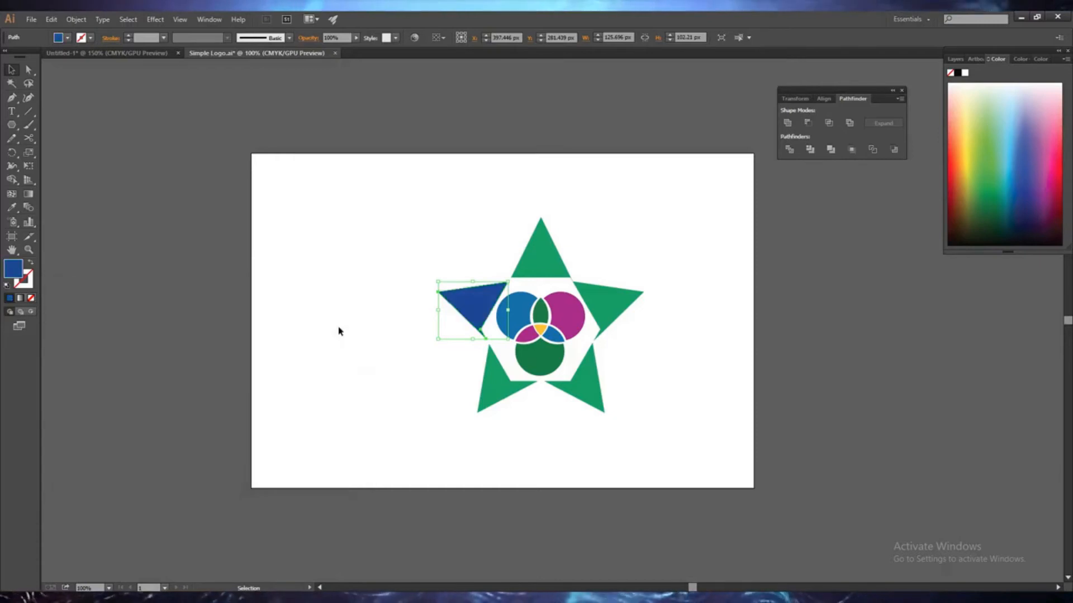
Step: Copy the left arm's color code and fill the lower-left arm with blue 0433AA
double_click(16, 269)
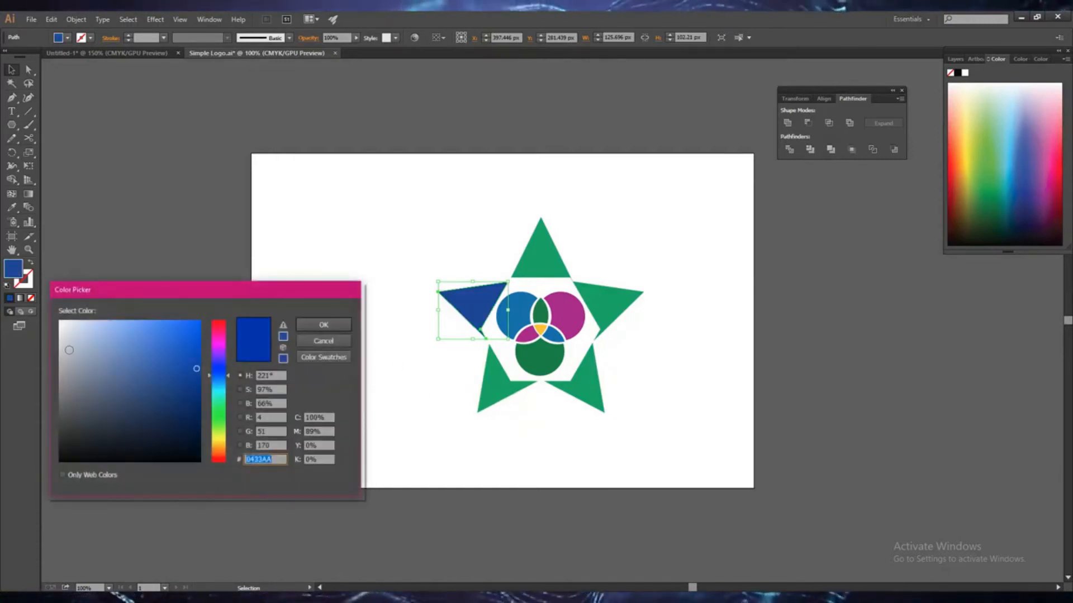
click(329, 343)
click(506, 389)
double_click(14, 272)
key(ctrl+v)
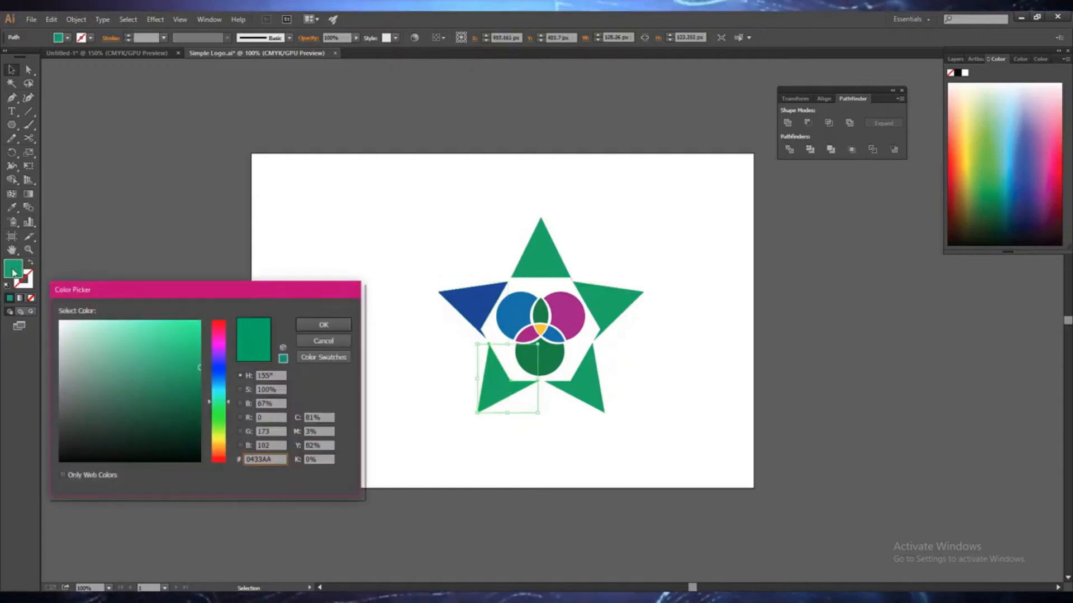
click(323, 325)
Step: Fill the star's lower-right arm with blue 0433AA
click(588, 389)
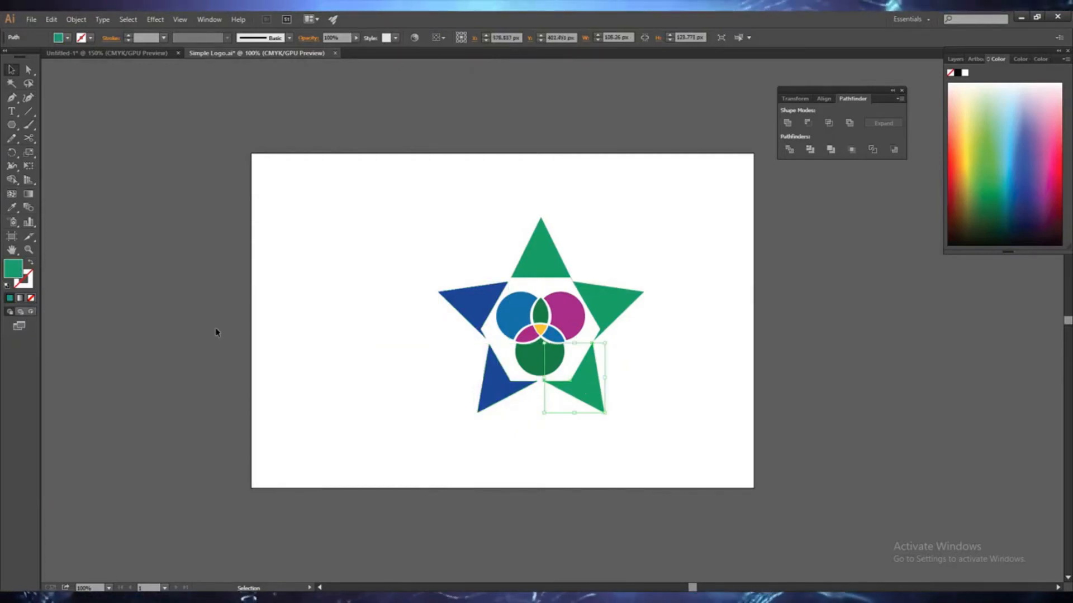
double_click(13, 270)
key(ctrl+v)
click(322, 326)
Step: Fill the joined top and right arms with blue 0433AA and clear the selection
click(609, 311)
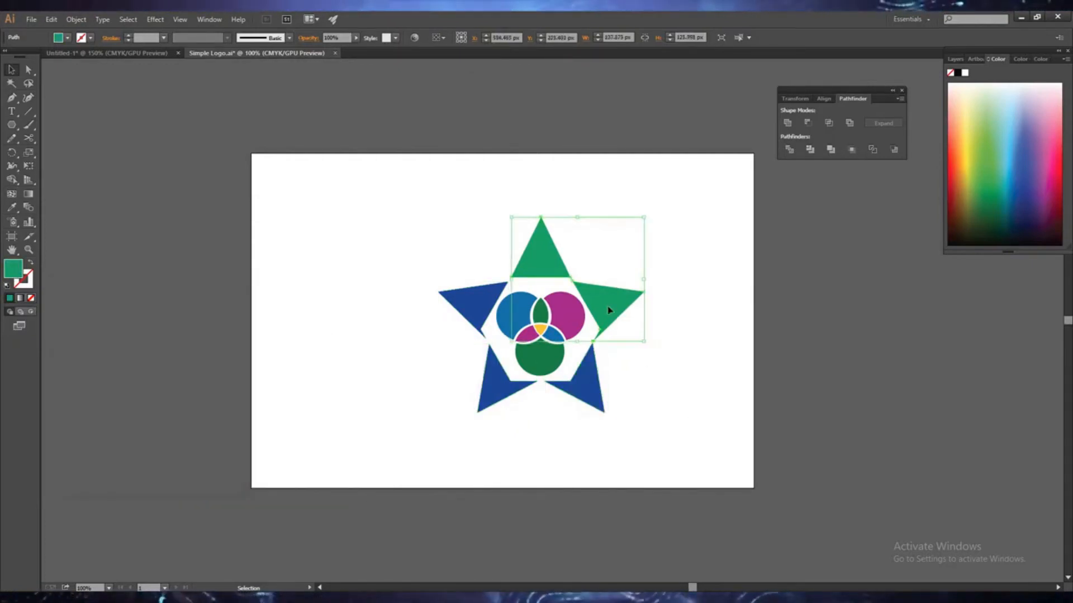
double_click(13, 272)
click(322, 324)
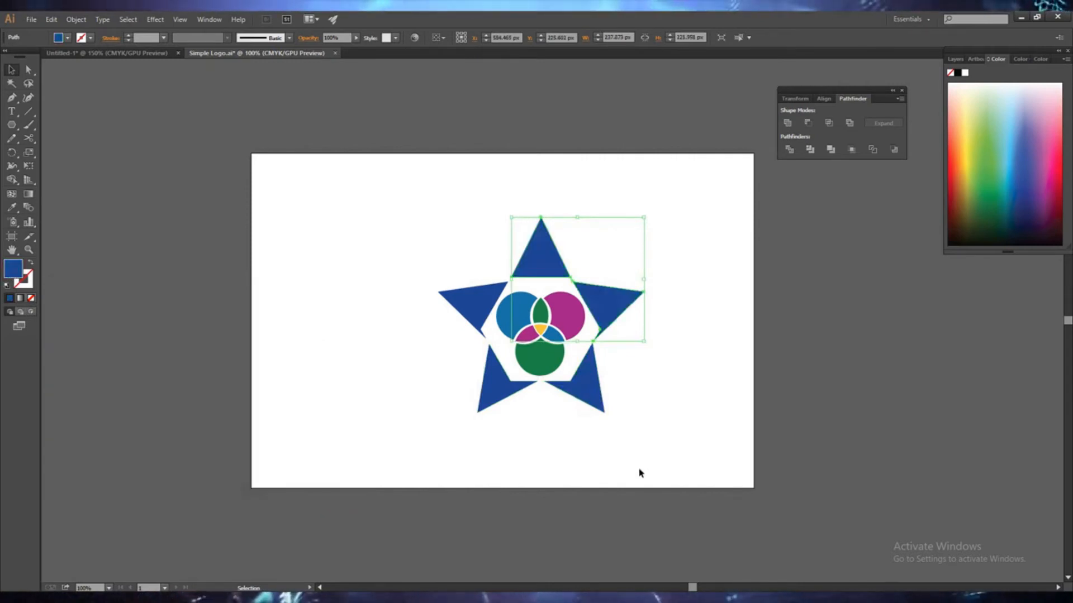
click(638, 467)
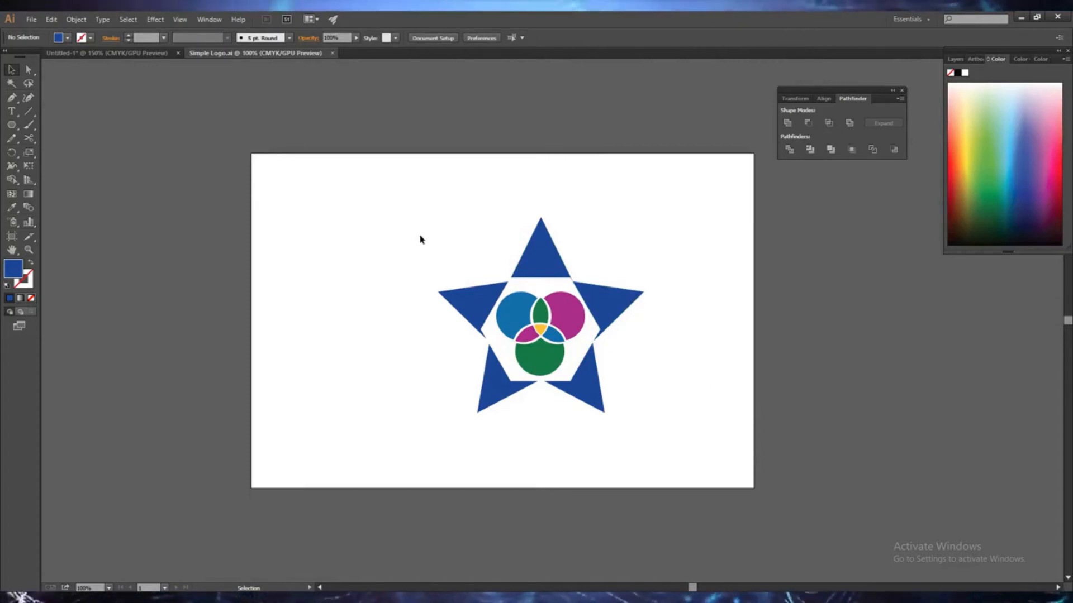
Step: Scale down the whole star logo and move it to the artboard's lower-right area
drag(423, 211, 677, 446)
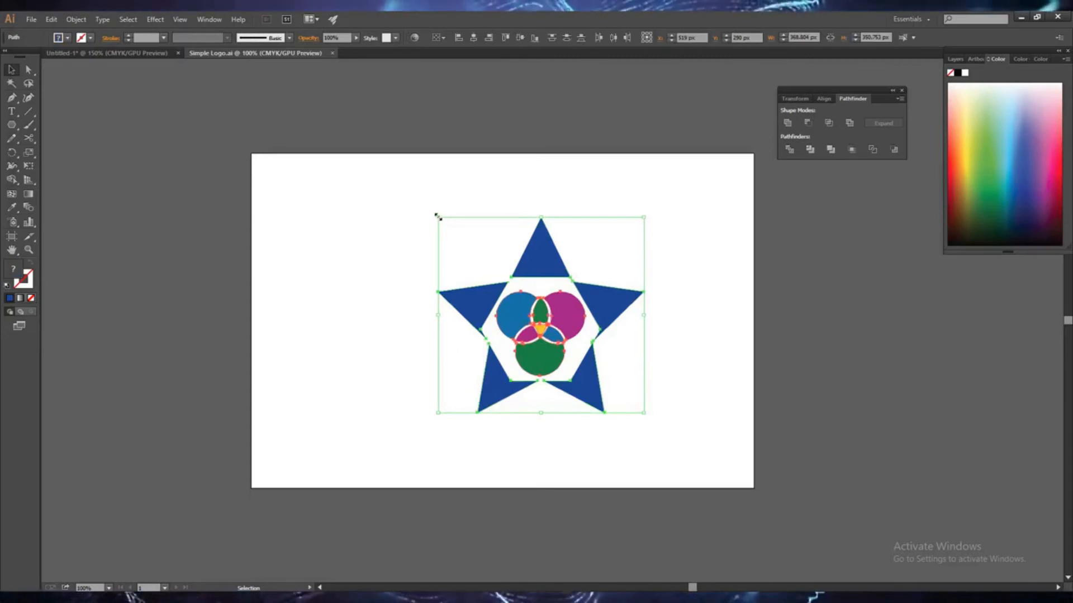
drag(438, 217, 495, 272)
drag(624, 342, 690, 400)
click(712, 287)
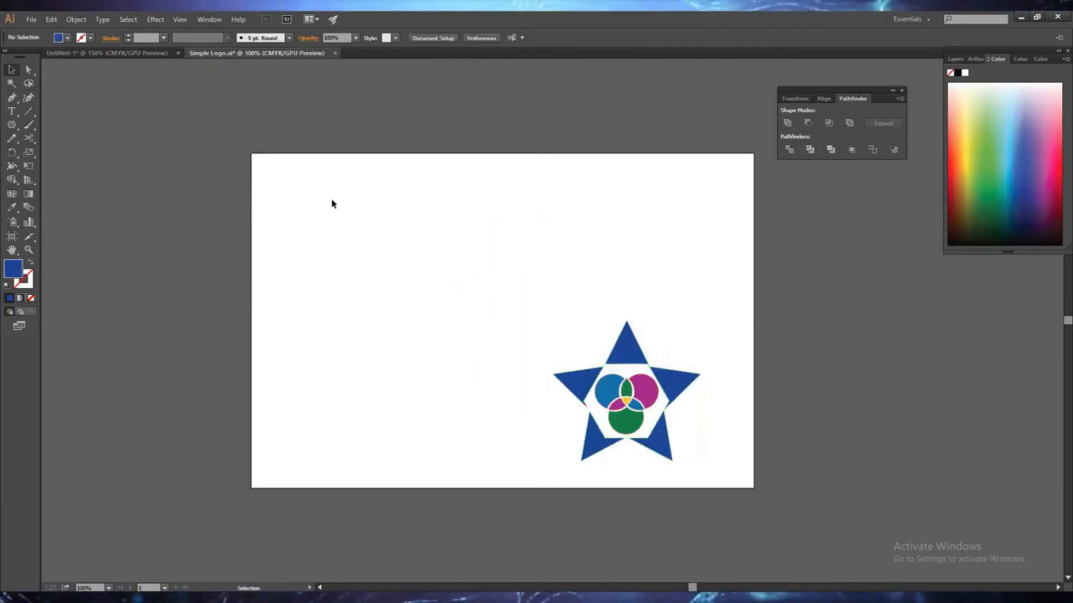
Step: Add a new layer and set up the Polygon tool with a blue stroke and no fill
click(953, 60)
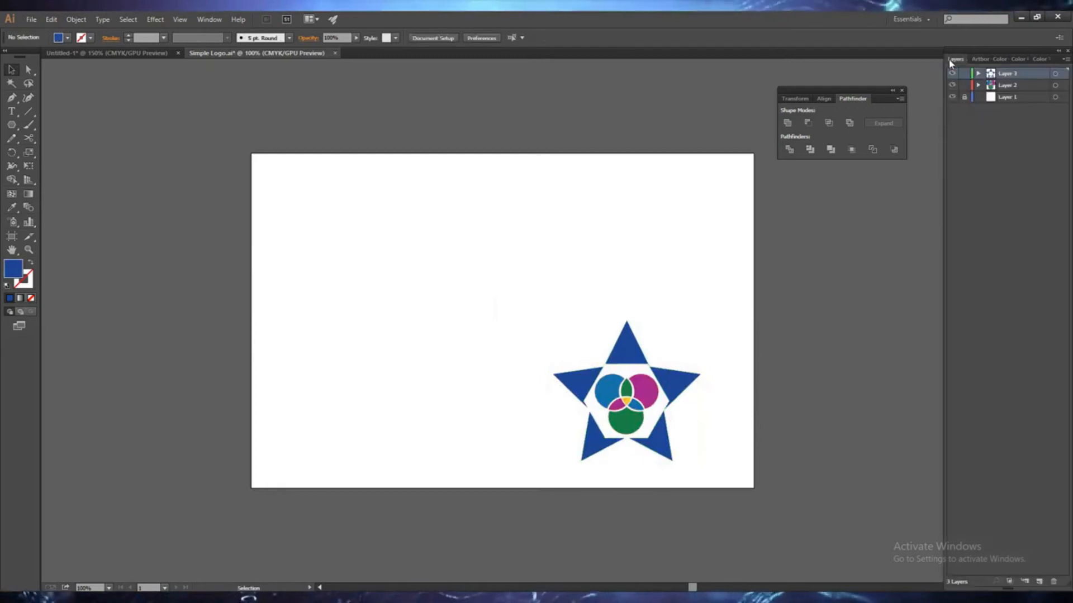
click(1040, 583)
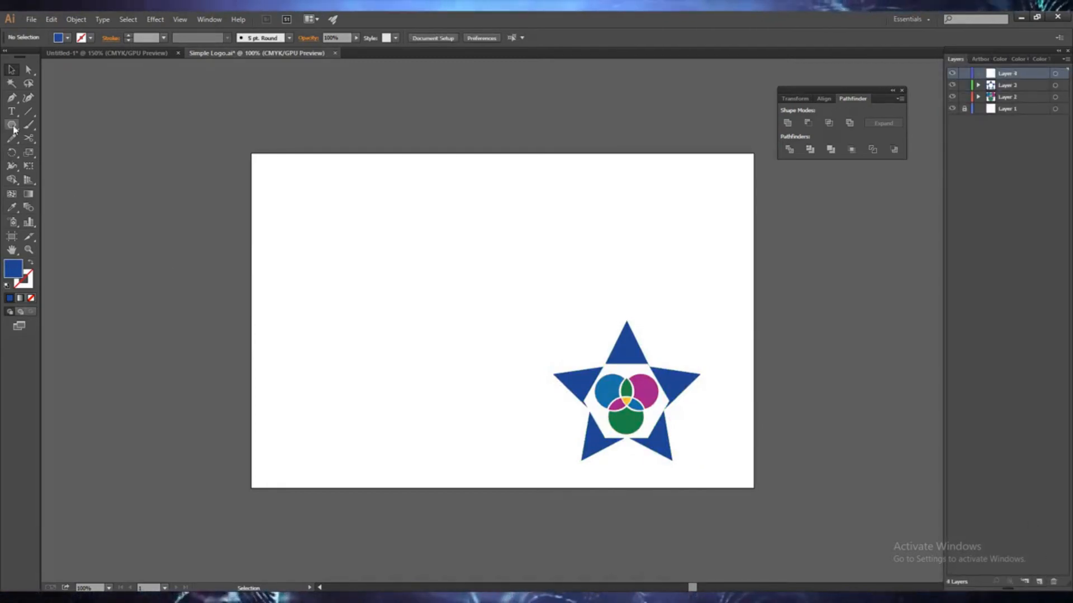
click(12, 127)
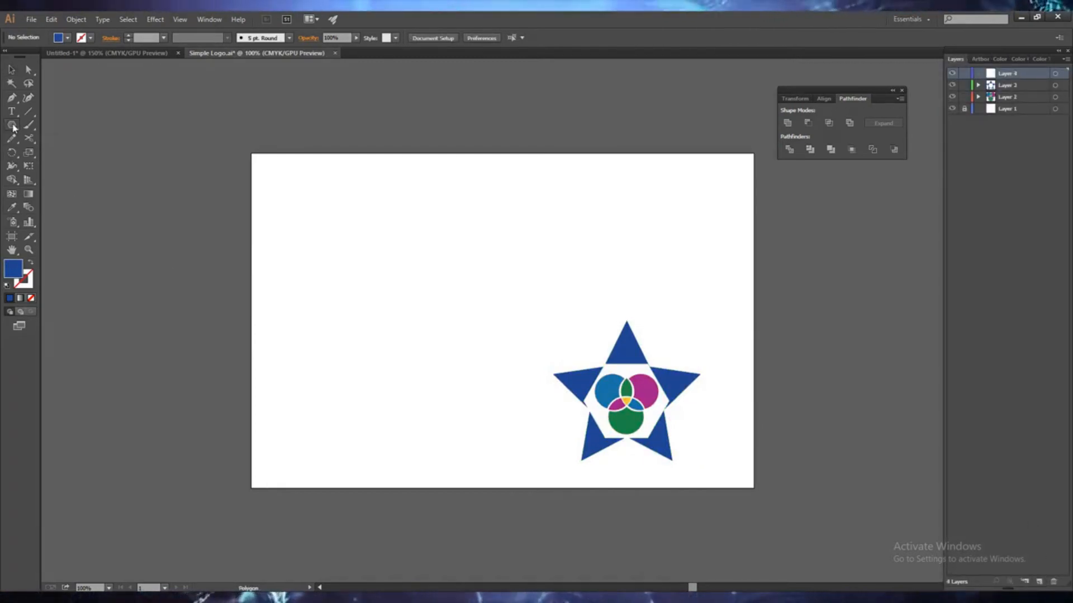
click(29, 290)
double_click(29, 288)
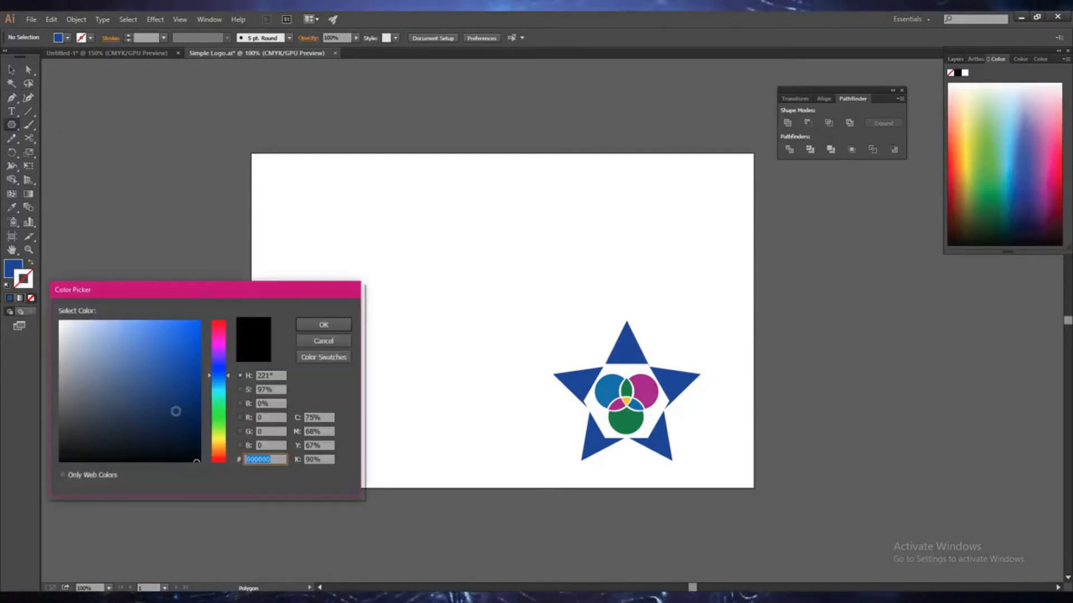
click(194, 359)
click(331, 325)
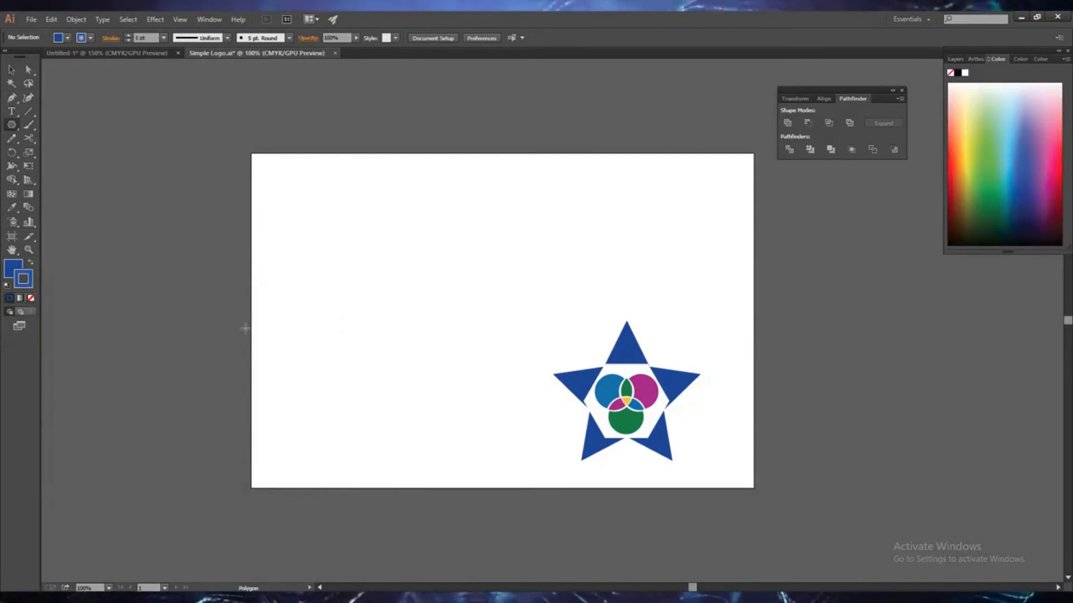
click(13, 270)
click(31, 299)
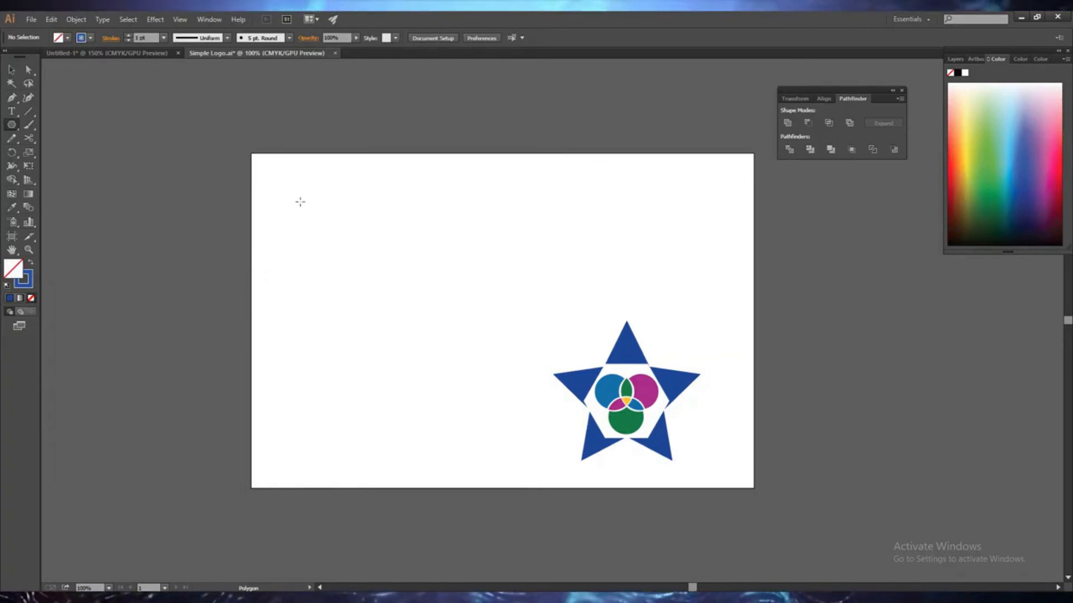
Step: Create a hexagon outline about 224 px wide with a 10 pt stroke in the artboard's upper-left area
drag(300, 199, 317, 225)
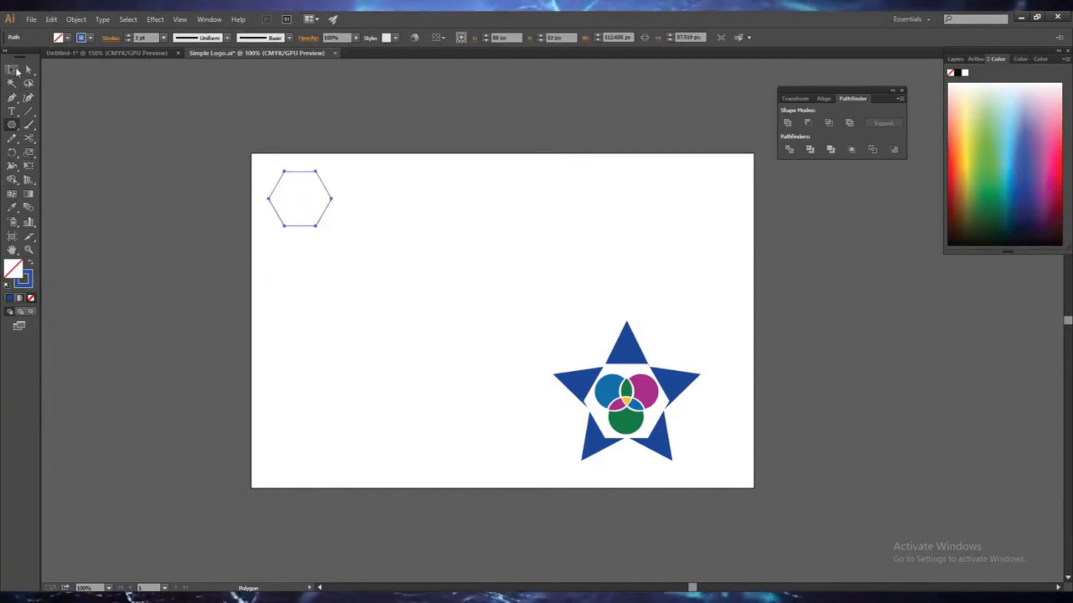
key(v)
click(128, 36)
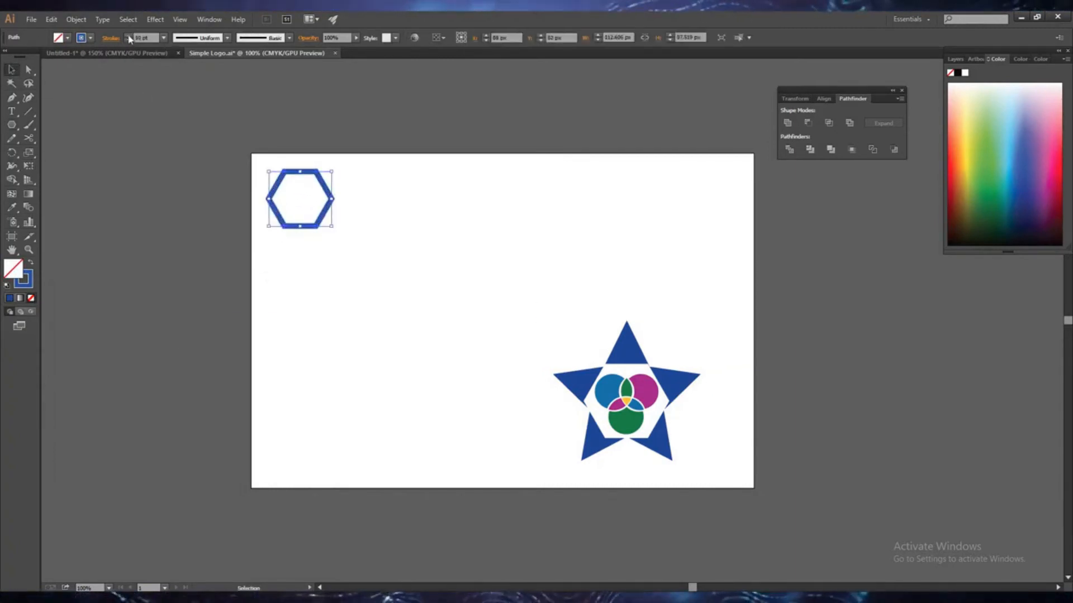
drag(323, 215, 431, 366)
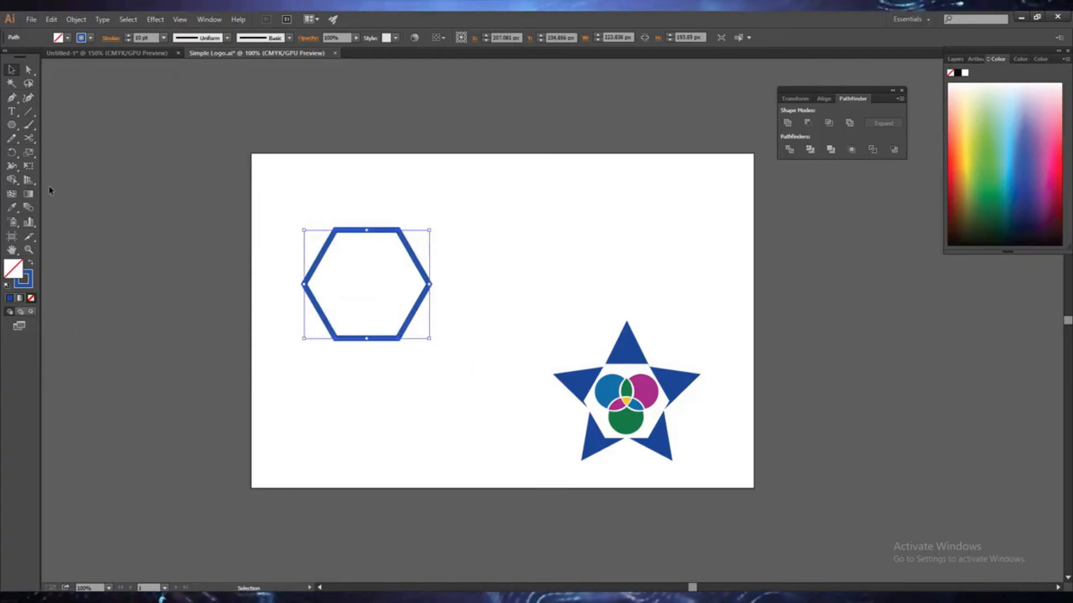
Step: Cut the hexagon at the midpoints of its top and bottom edges and move the right half away to the right
click(29, 139)
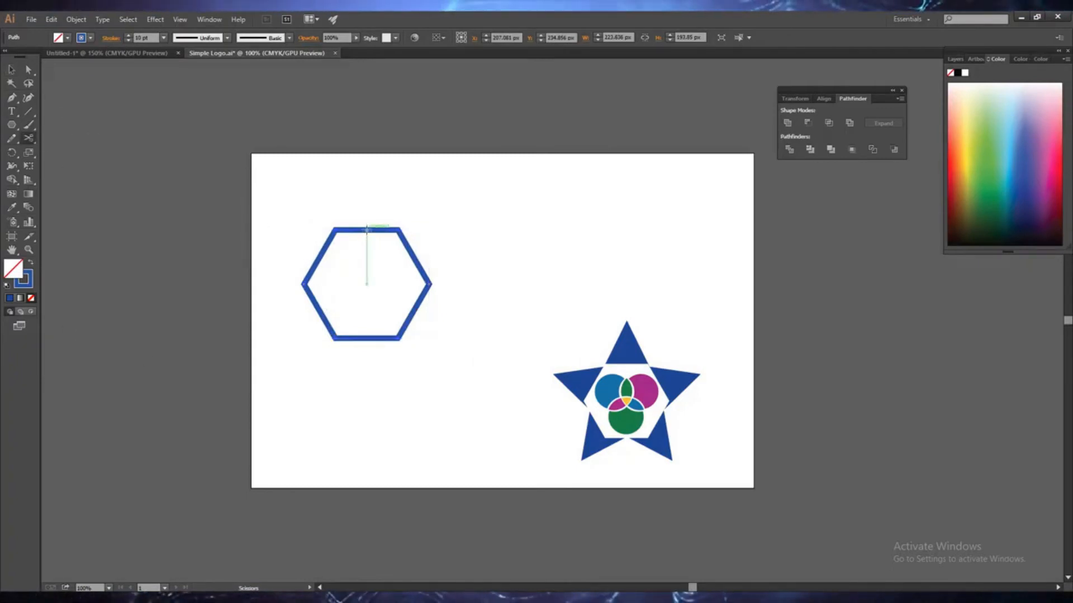
click(367, 229)
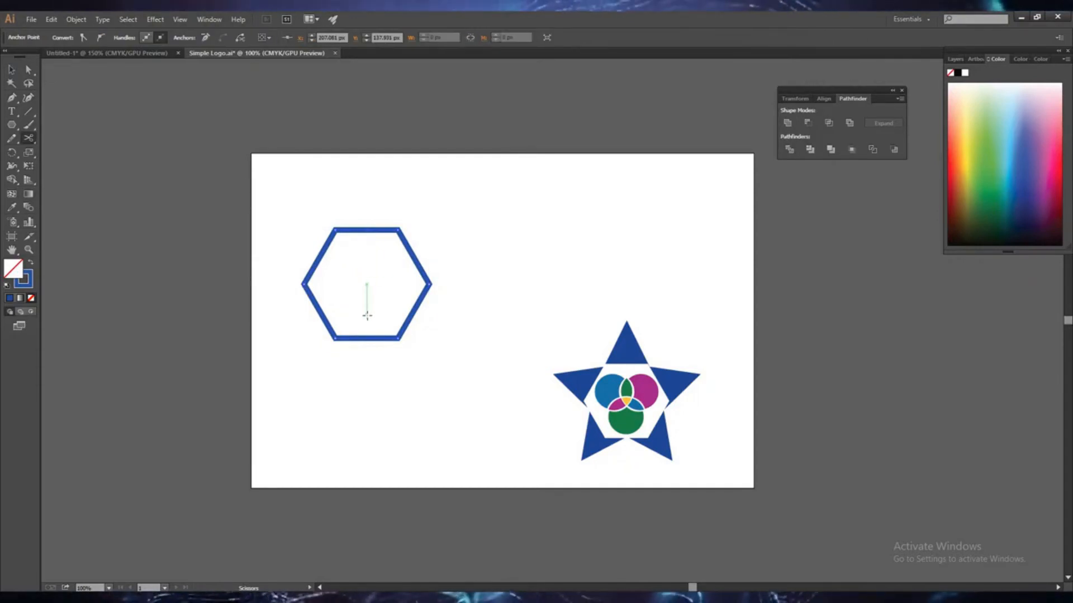
click(367, 338)
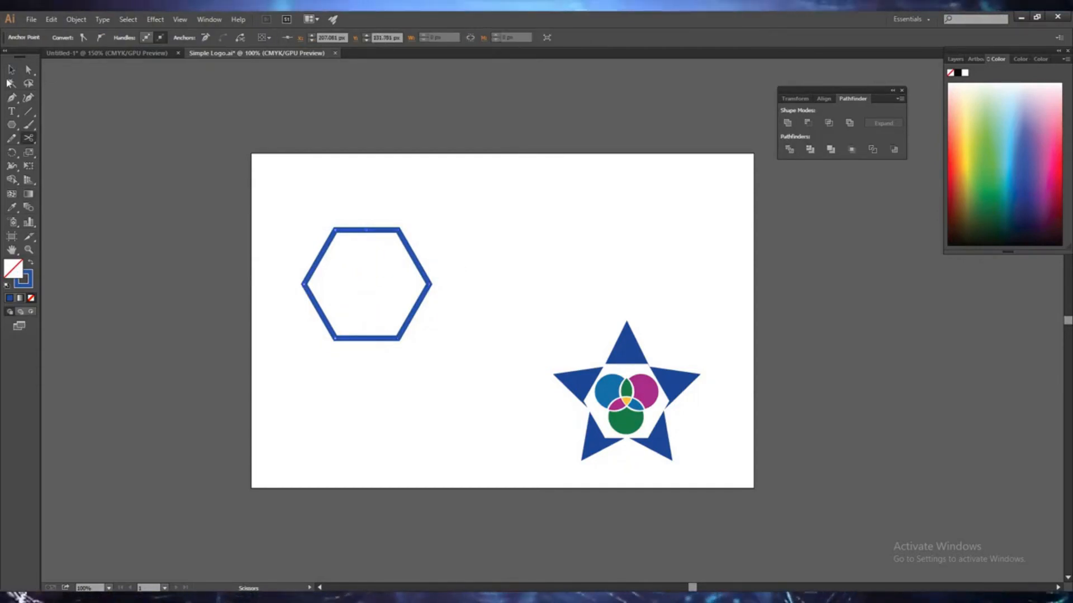
key(v)
drag(384, 234, 456, 235)
Step: Reflect the separated right half across the vertical axis so it faces the same way as the left half
right_click(496, 304)
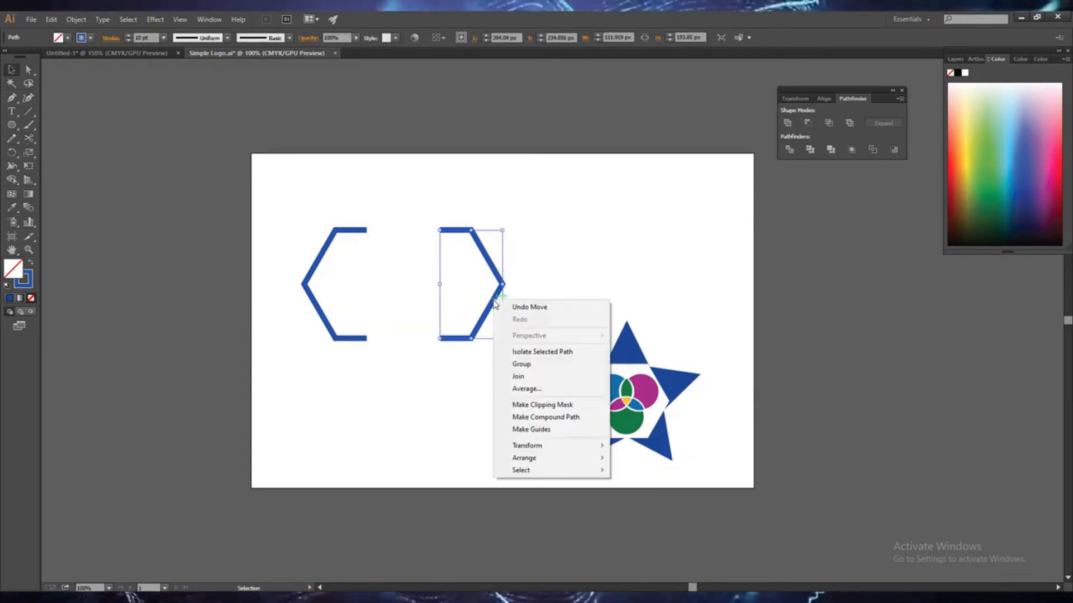
mouse_move(531, 445)
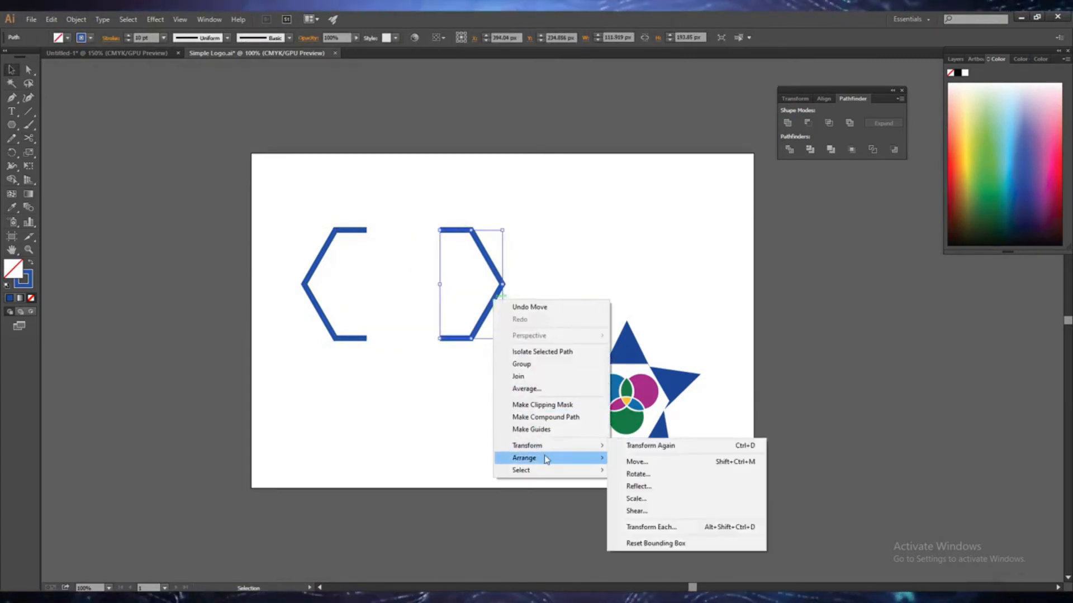
click(638, 486)
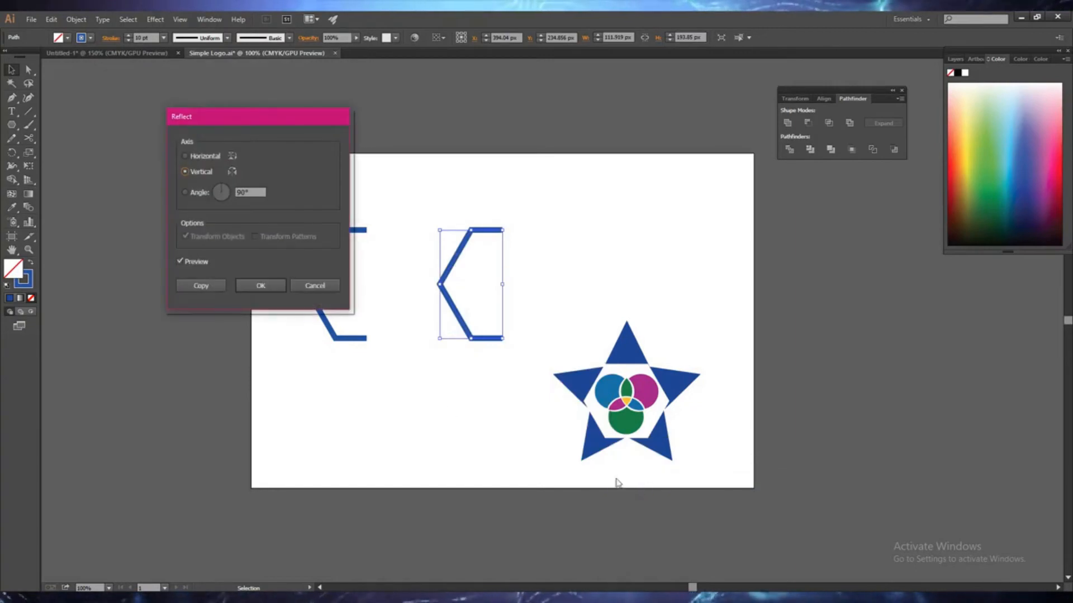
click(261, 287)
Step: Change the reflected half's stroke color to green 07A32F
double_click(30, 286)
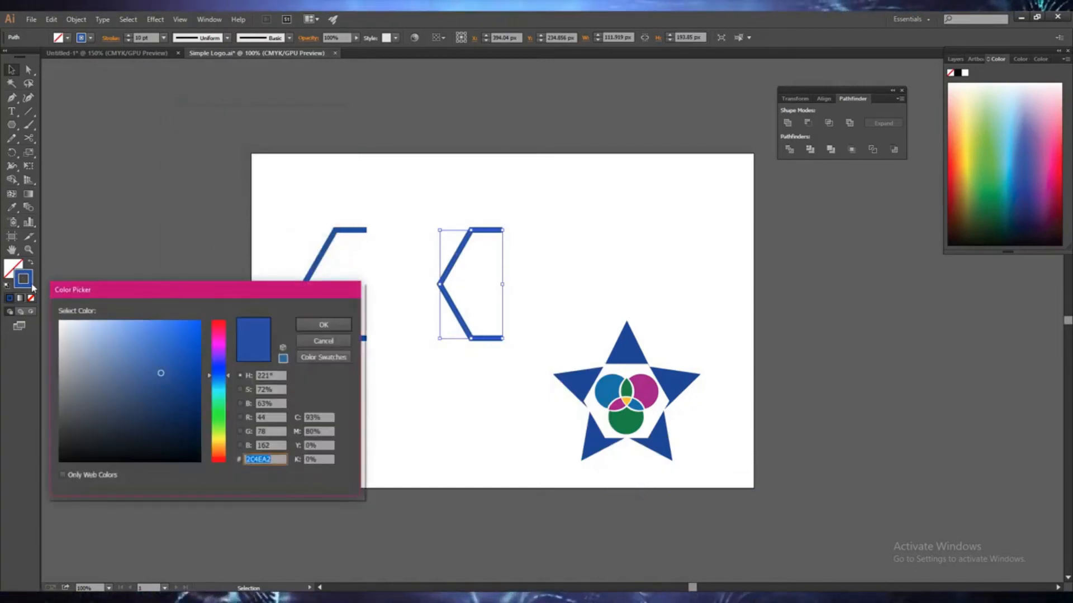
click(218, 411)
click(195, 372)
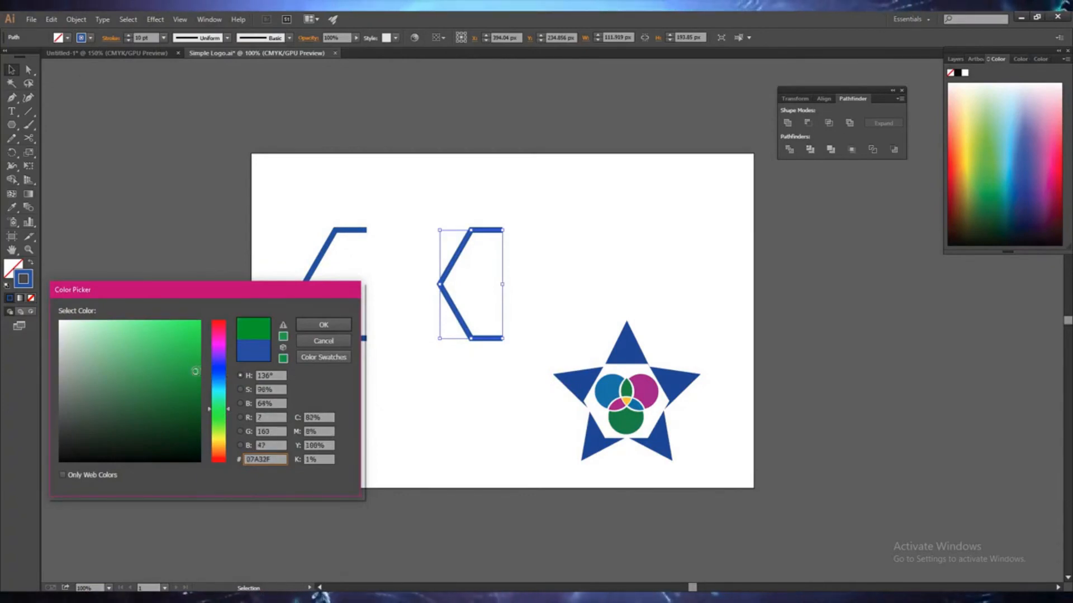
click(324, 326)
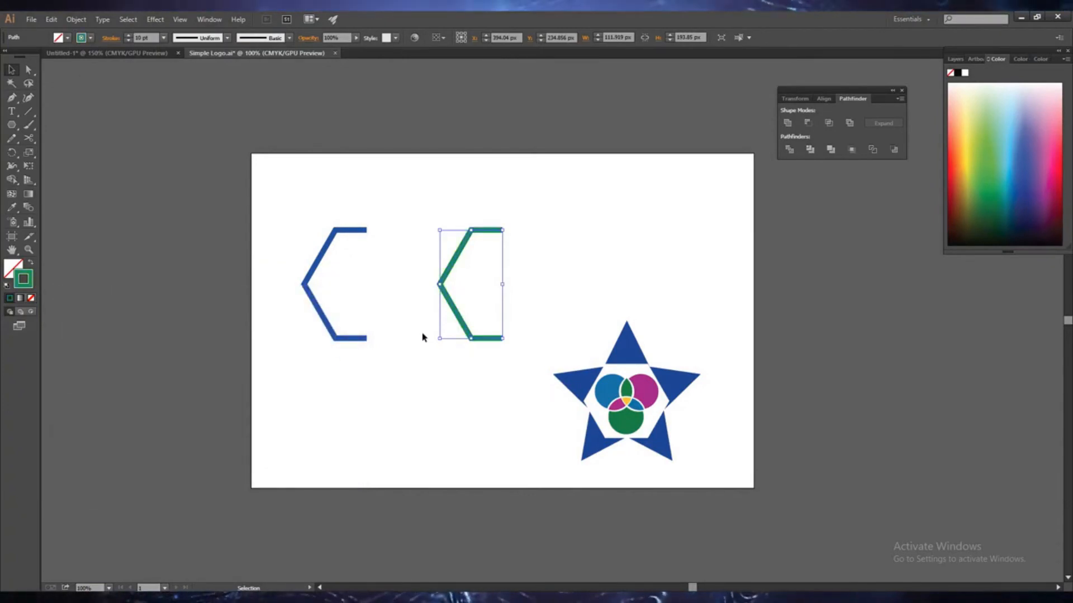
Step: Scale the green half down to 100 px wide, nest it against the inside of the blue half, and clear the selection
drag(439, 229, 447, 241)
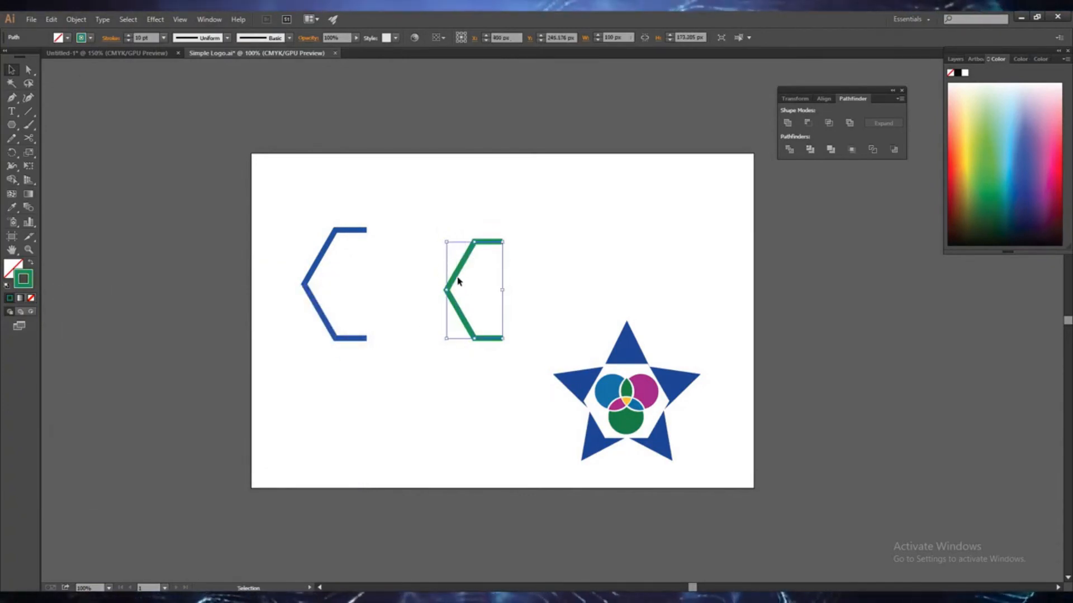
drag(451, 278, 319, 273)
key(Left)
key(Left)
key(Left)
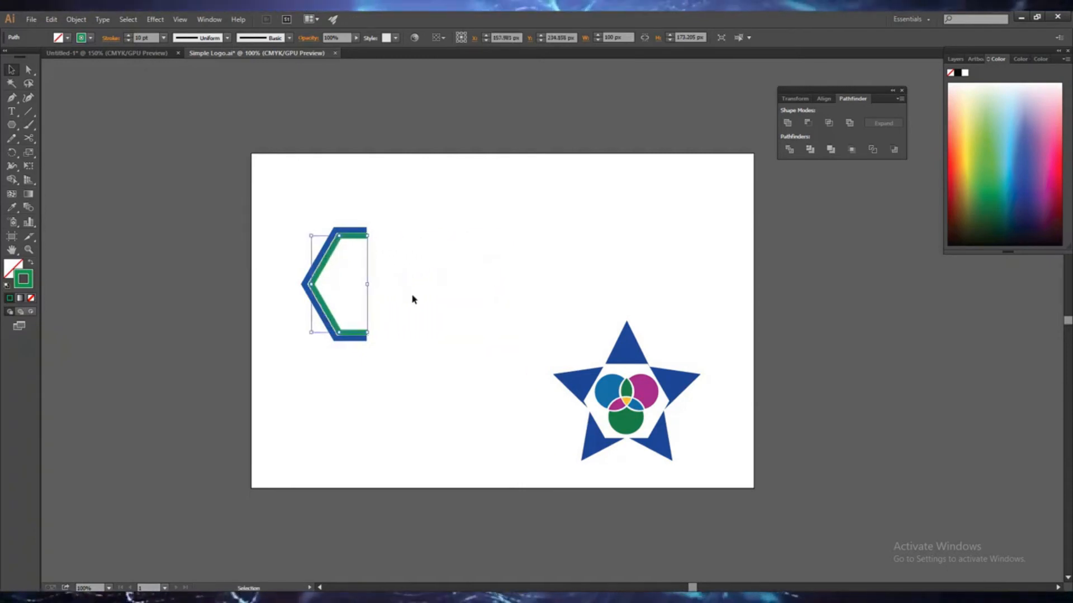
key(Right)
click(402, 298)
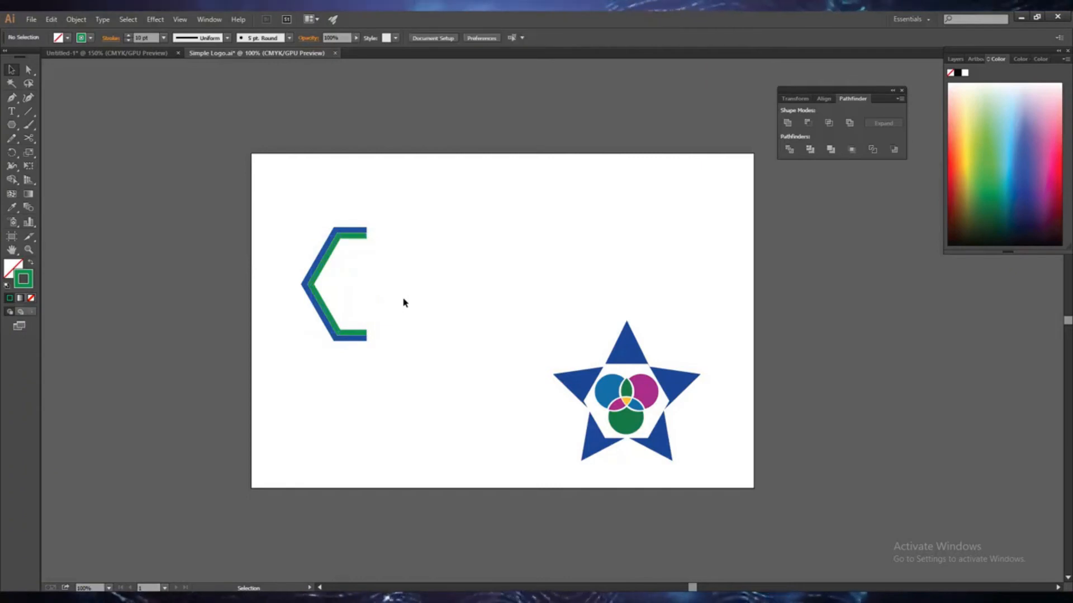
Step: Nudge the green half-hexagon slightly left against the blue one and clear the selection
click(323, 305)
key(Left)
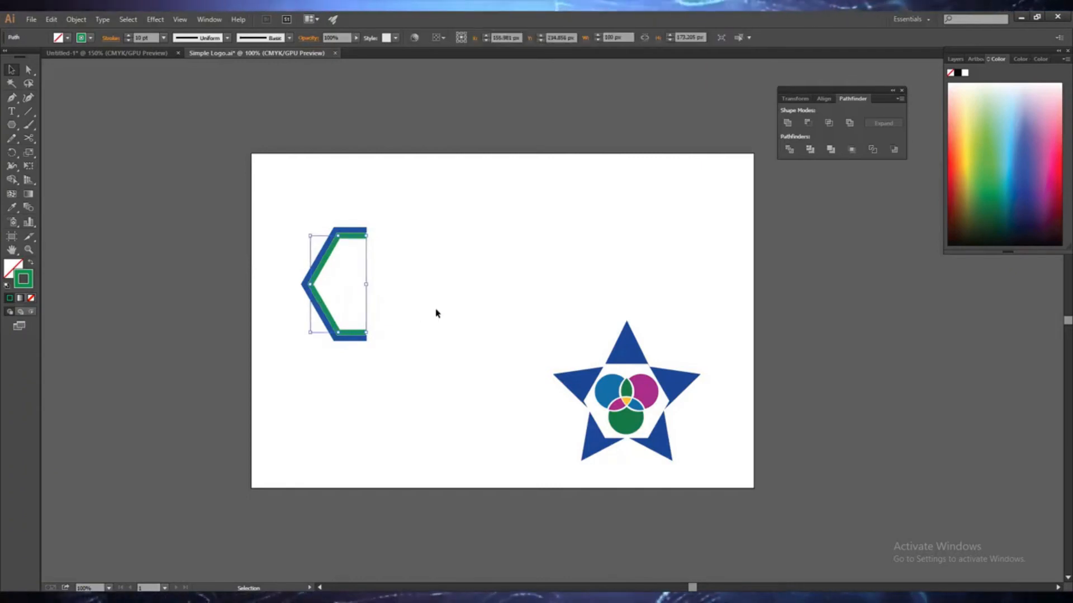
click(436, 310)
click(314, 283)
click(401, 304)
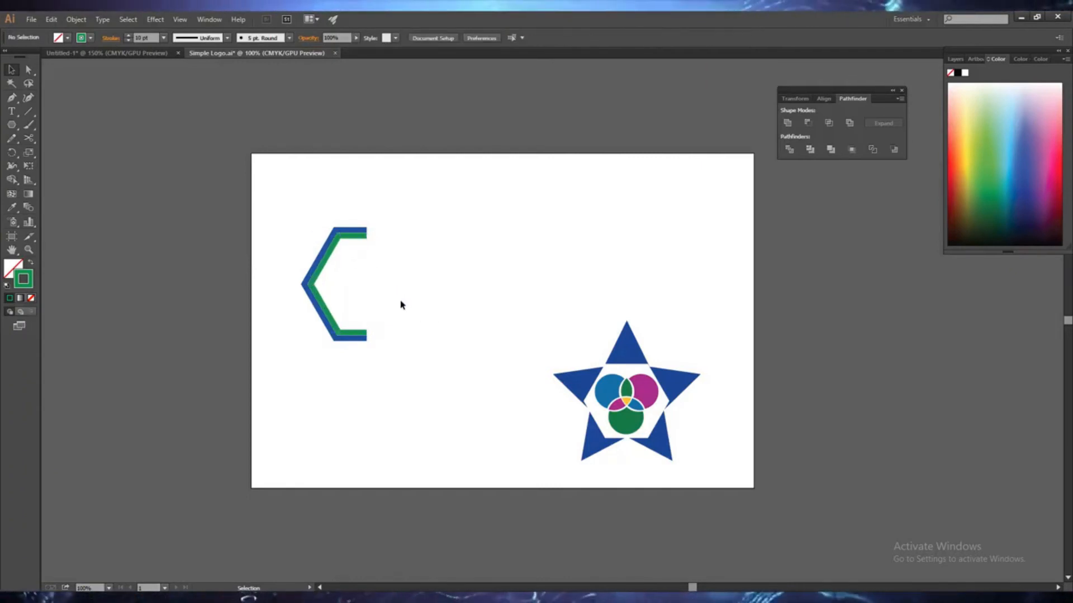
Step: Duplicate the green half-hexagon to the right and scale the copy down proportionally to about 86 px wide
click(324, 271)
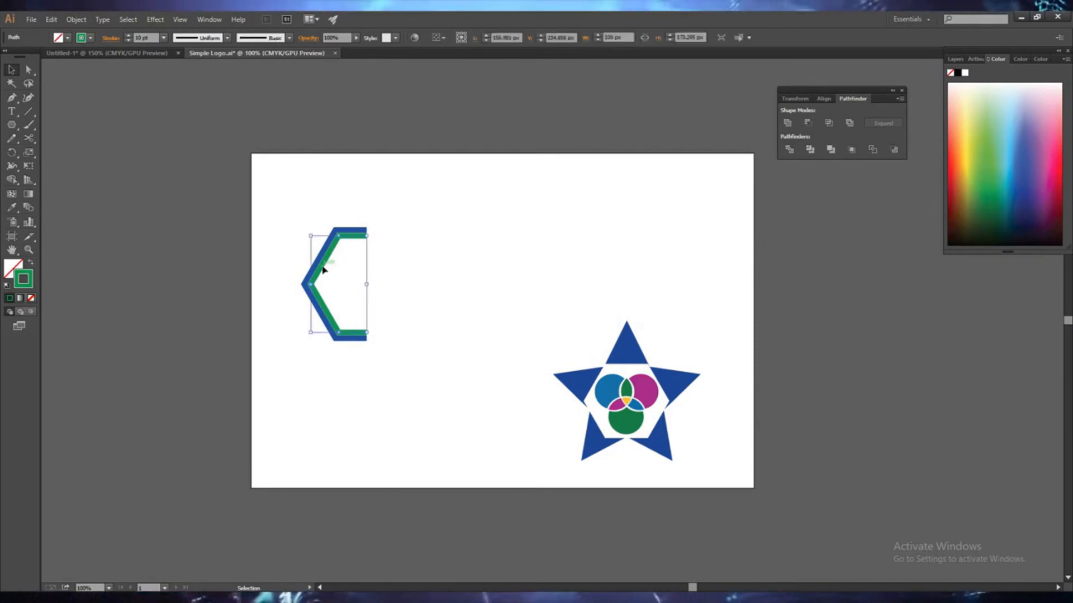
drag(324, 270, 359, 271)
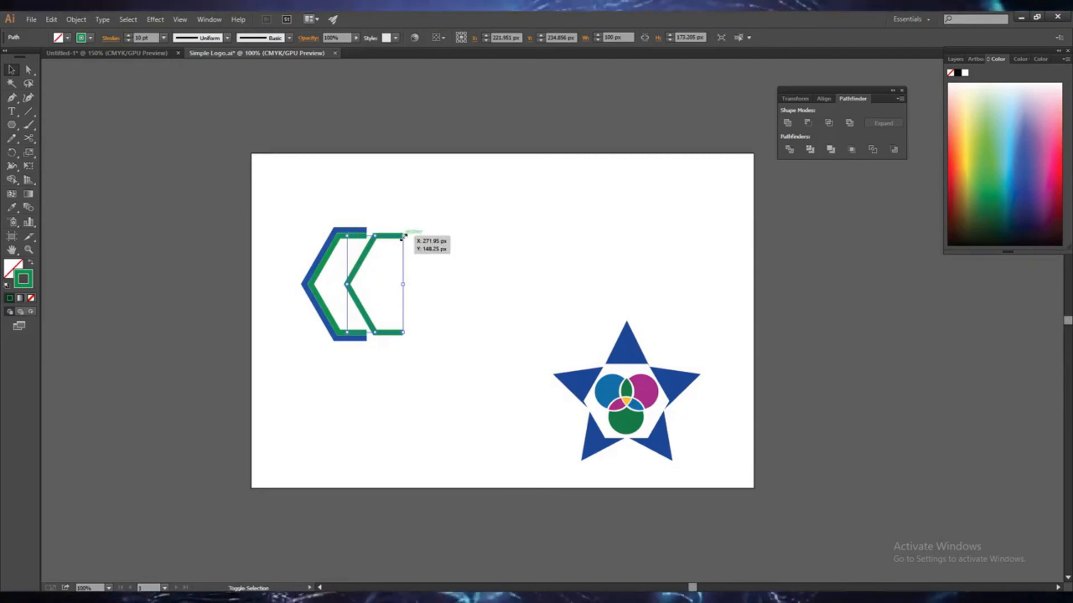
drag(403, 237, 395, 249)
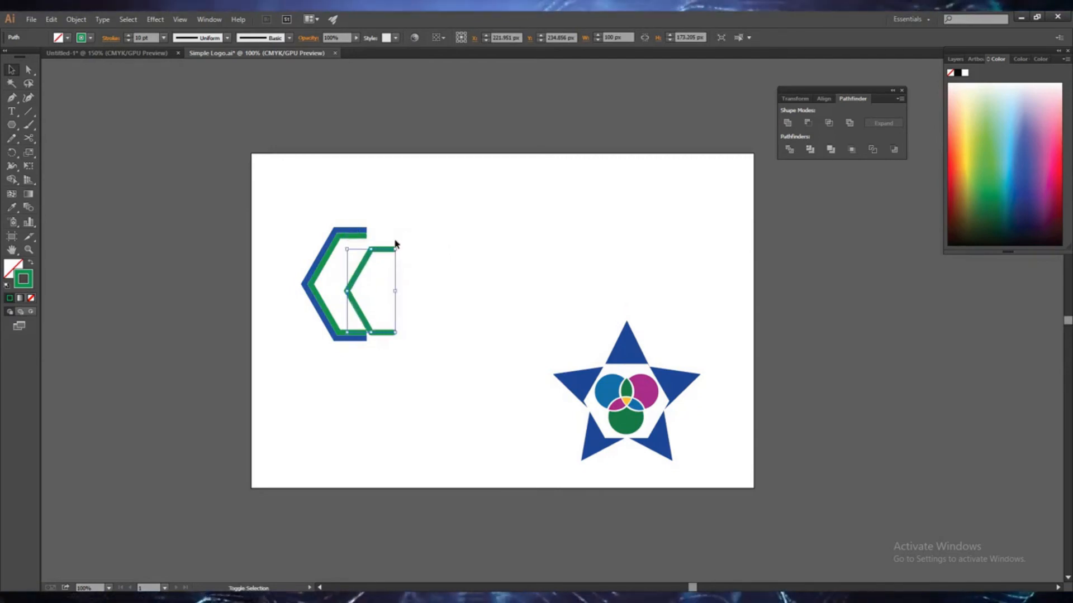
Step: Change the smaller copy's stroke color to magenta A00892
double_click(23, 279)
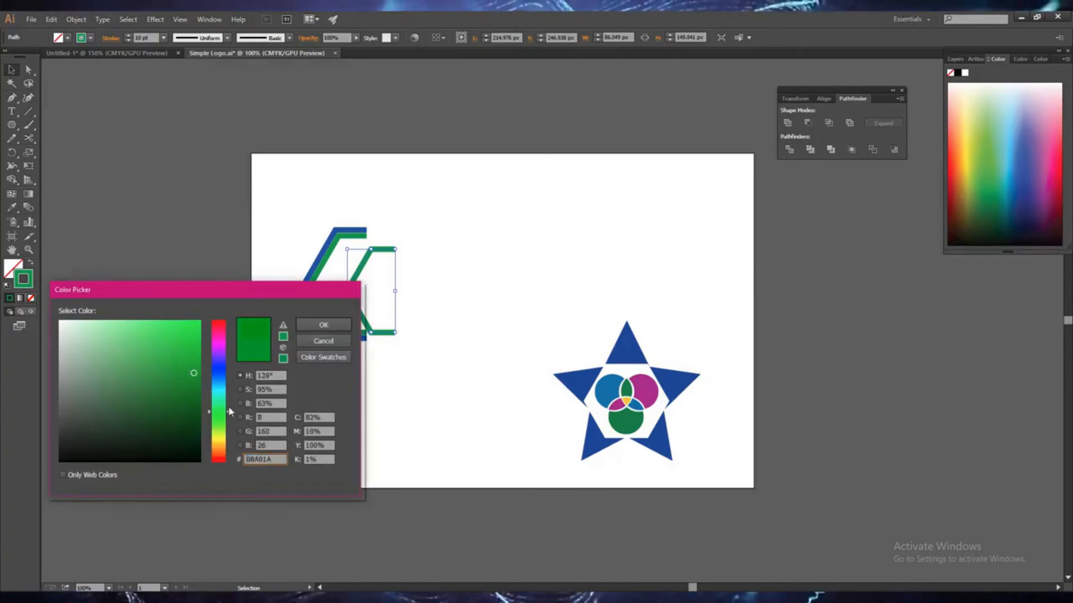
drag(229, 411, 234, 343)
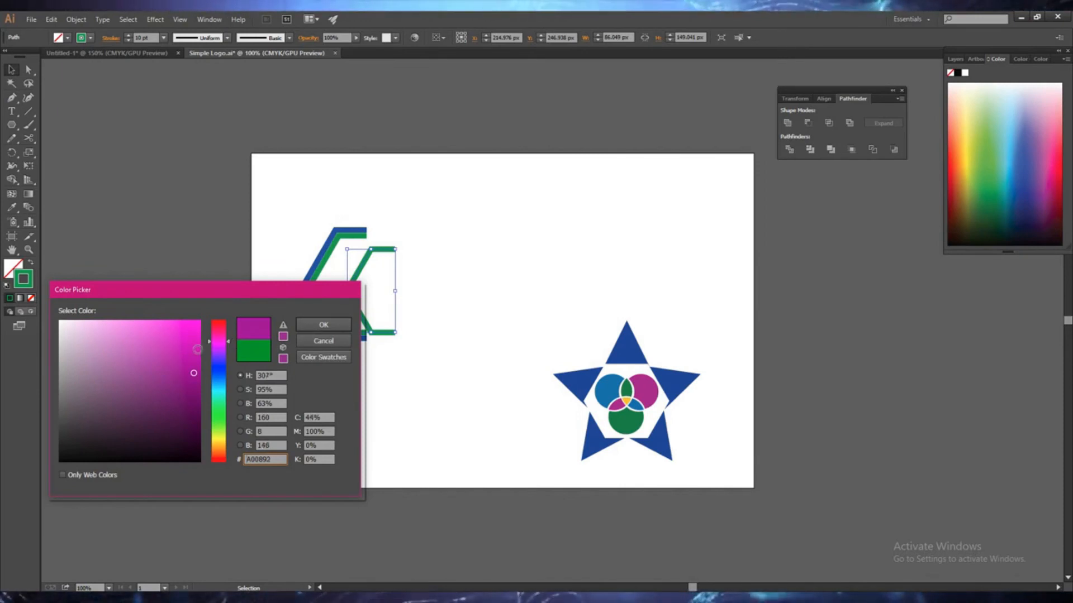
click(324, 324)
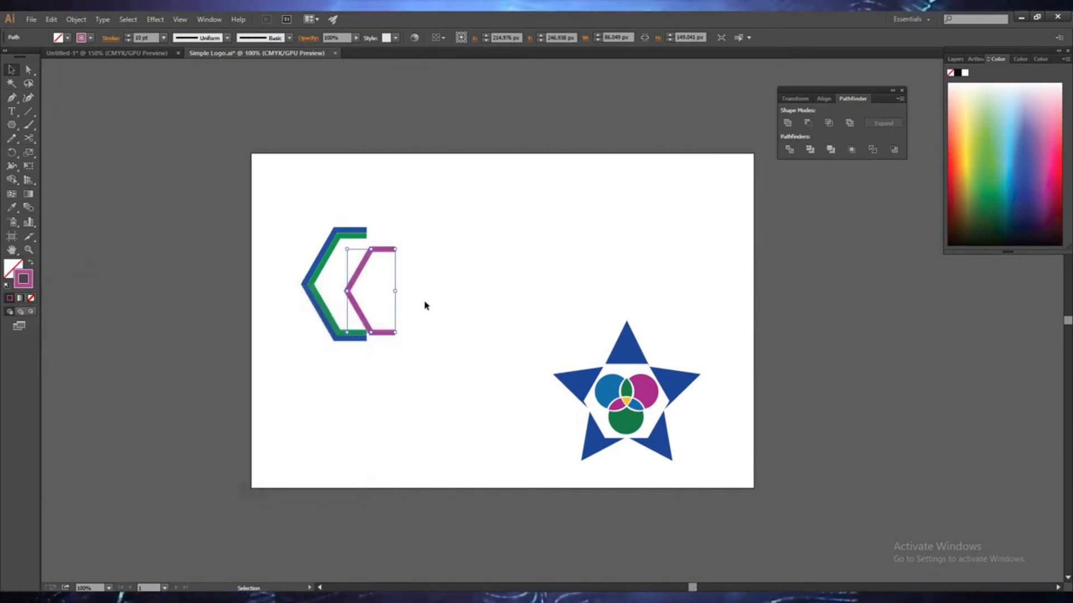
Step: Nudge the magenta half-hexagon up and left until it is nested inside the green half
key(Up)
key(Up)
key(Up)
key(Up)
key(Up)
key(Up)
key(Up)
key(Up)
key(Up)
key(Up)
key(Up)
key(Up)
key(Up)
key(Left)
key(Left)
key(Left)
key(Left)
key(Left)
key(Left)
key(Left)
key(Left)
key(Left)
key(Left)
key(Left)
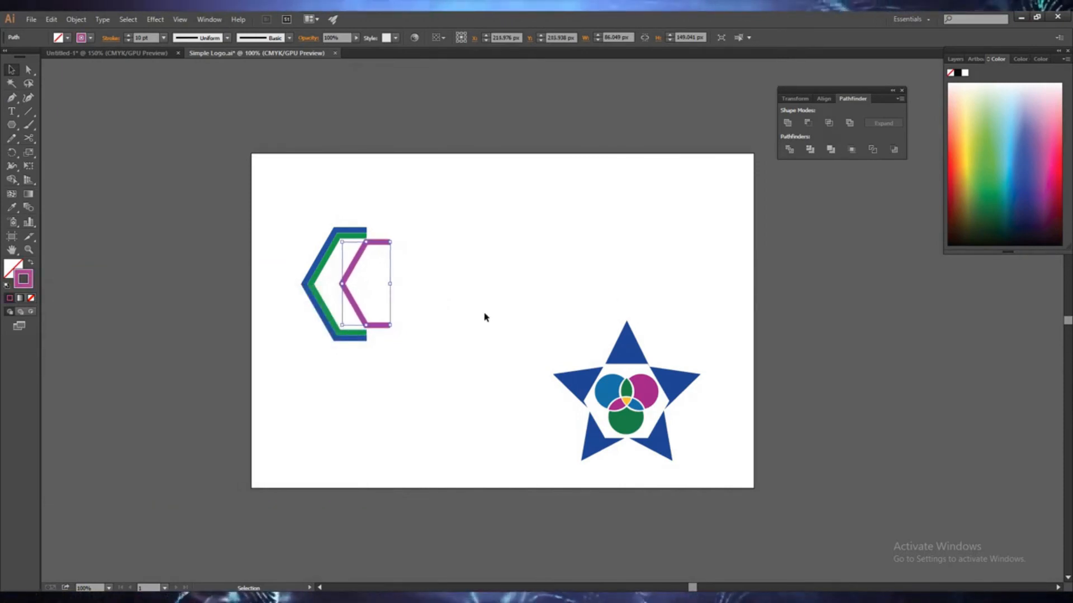
key(Left)
key(Left)
key(Left)
key(Left)
key(Left)
key(Left)
key(Left)
key(Left)
key(Left)
key(Left)
key(Left)
key(Left)
key(Left)
key(Left)
key(Left)
key(Left)
key(Left)
key(Left)
key(Left)
key(Left)
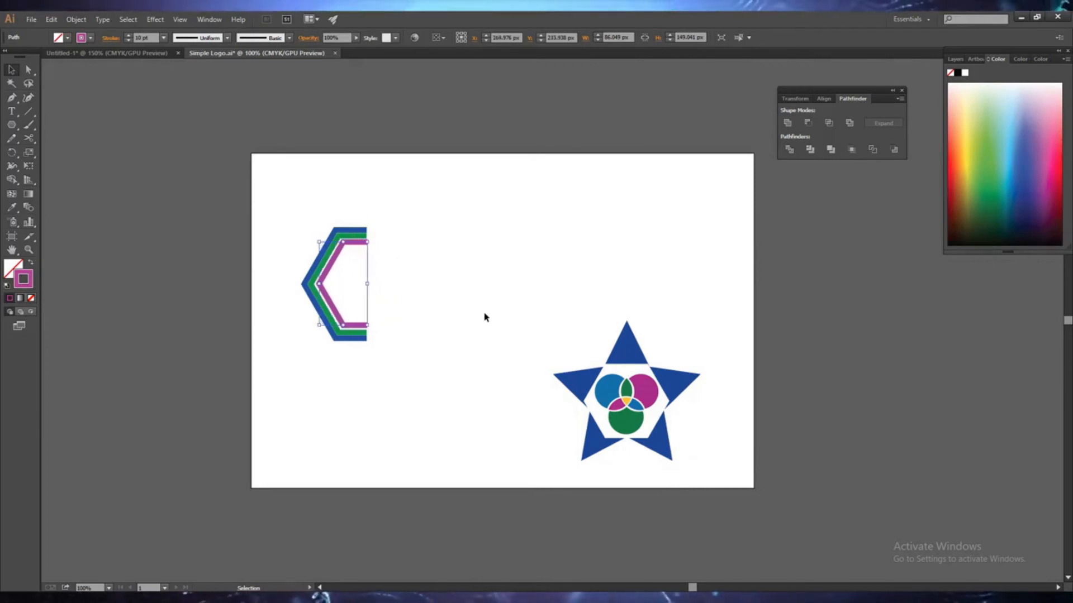
key(Up)
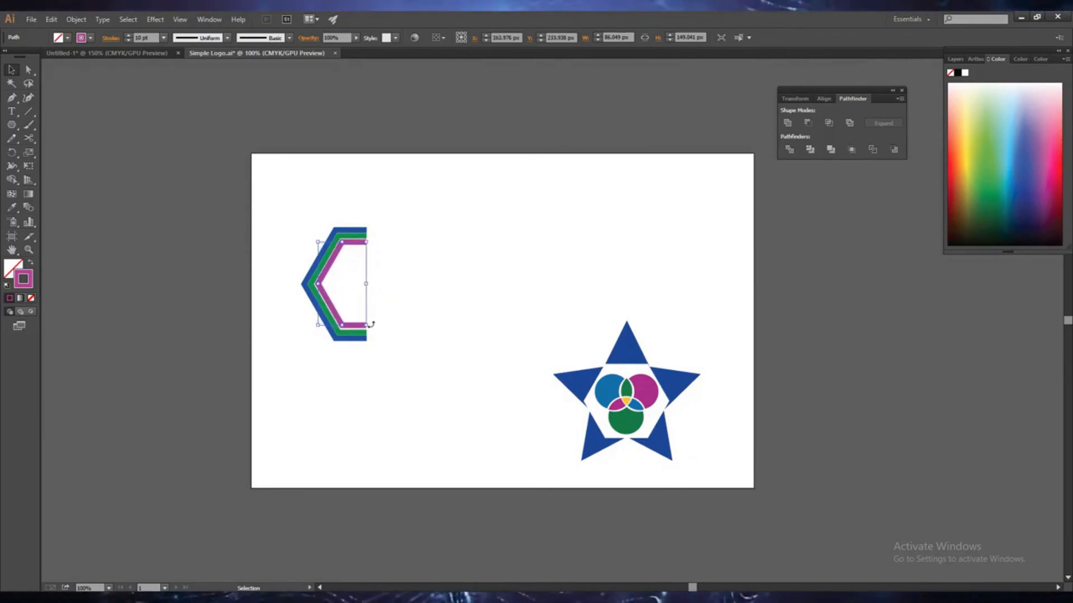
Step: Enlarge the magenta half-hexagon to about 89 px wide, nudge it snugly against the green half, and clear the selection
drag(366, 325, 367, 327)
key(Up)
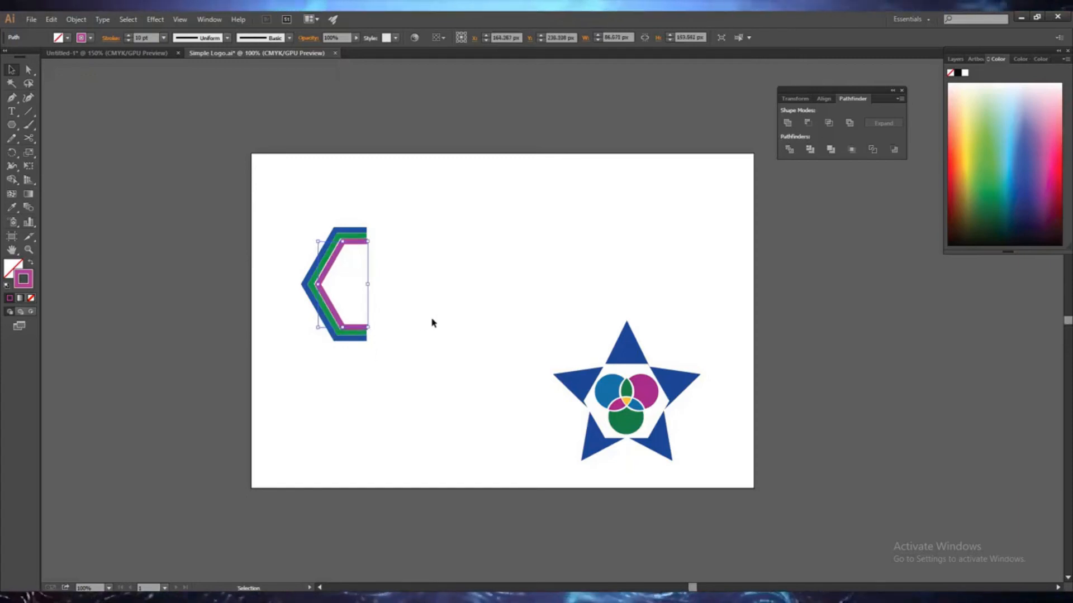
key(Left)
key(Up)
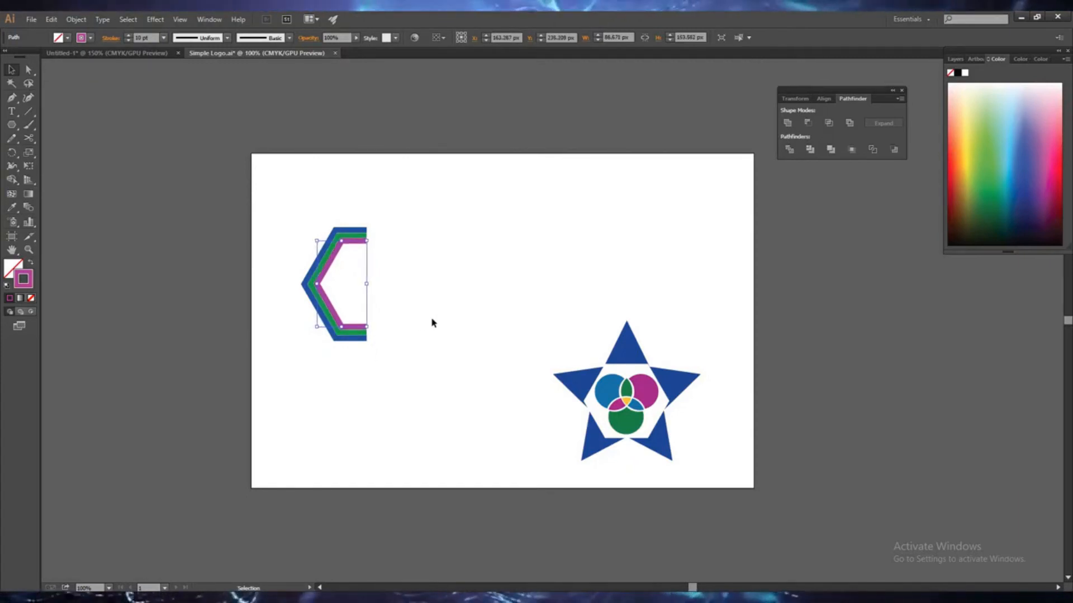
click(394, 330)
click(326, 258)
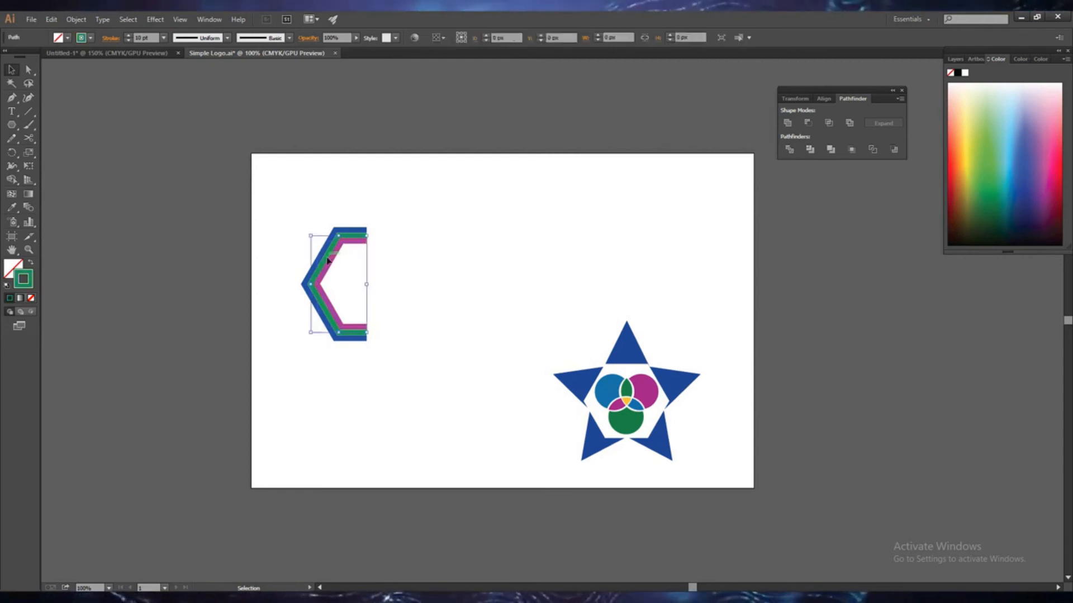
click(445, 319)
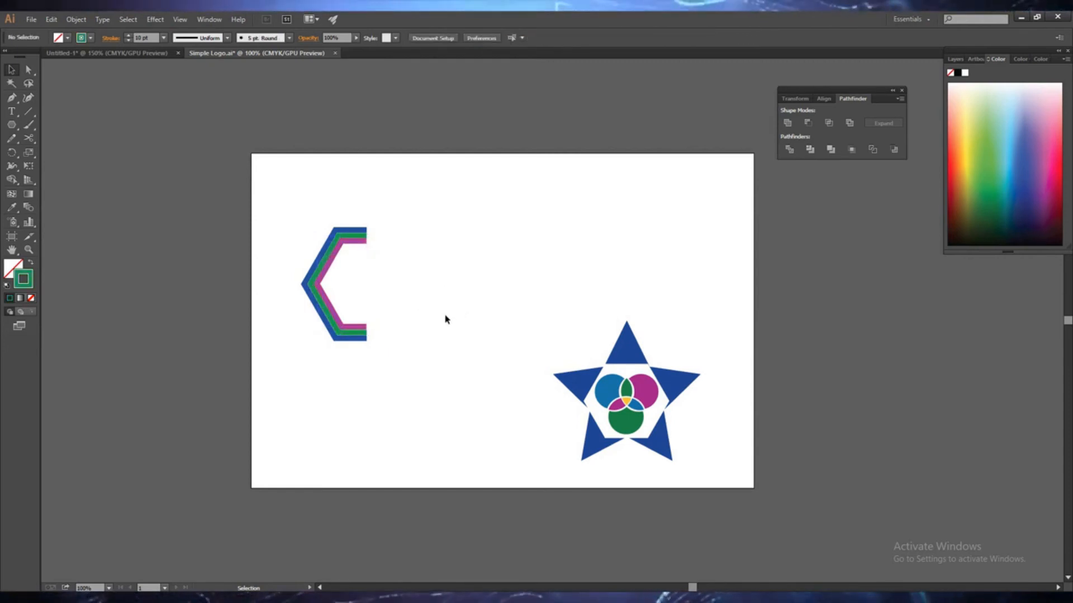
key(ctrl+z)
click(449, 330)
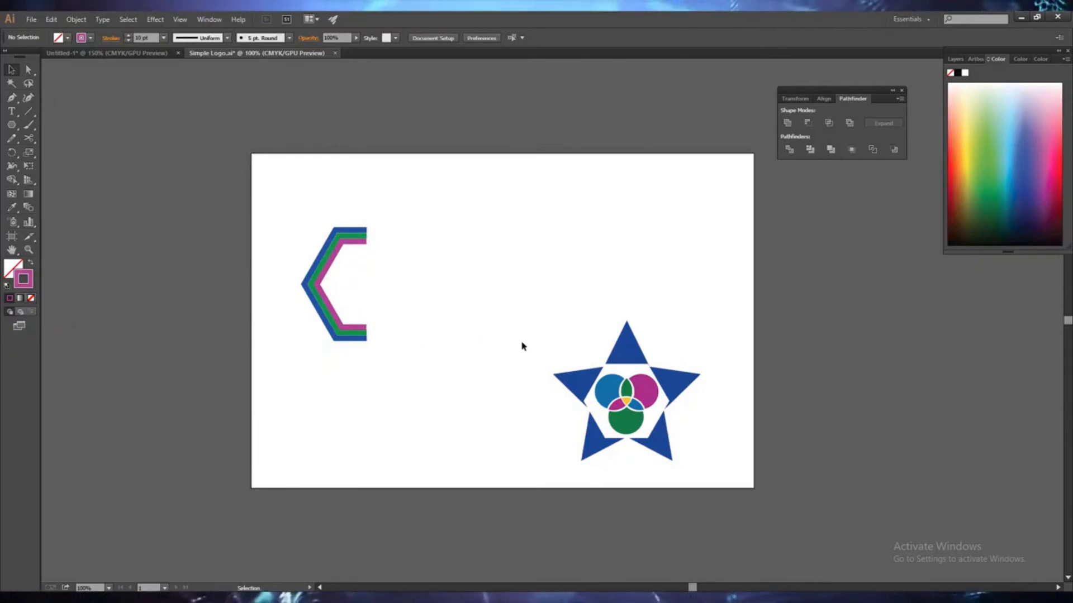
Step: Move the whole star emblem beside the open side of the half-hexagons and scale it down to about 189 px wide
drag(543, 308, 721, 479)
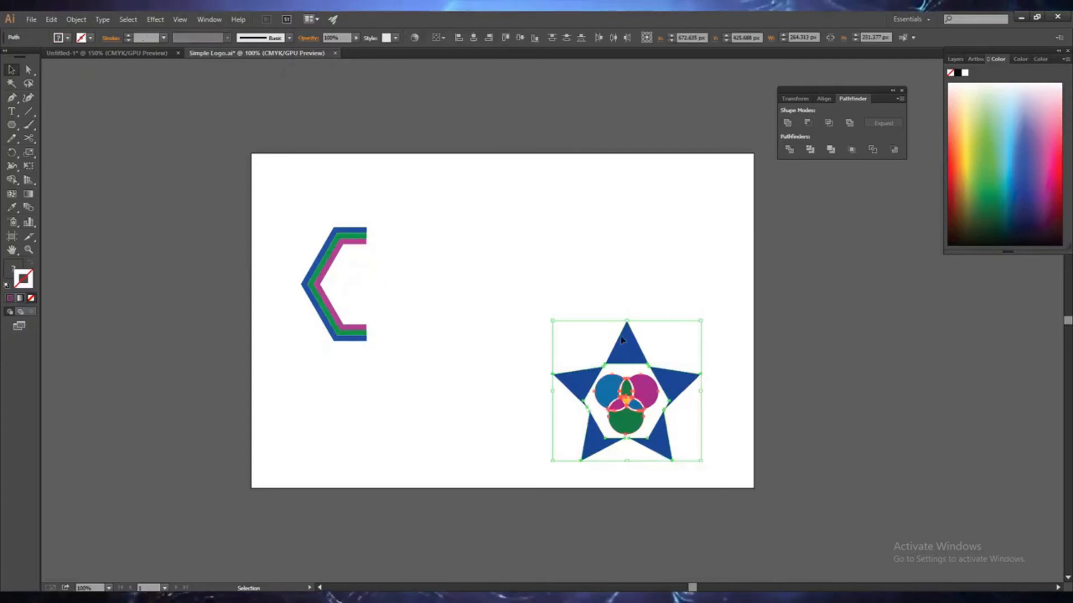
drag(618, 344, 425, 232)
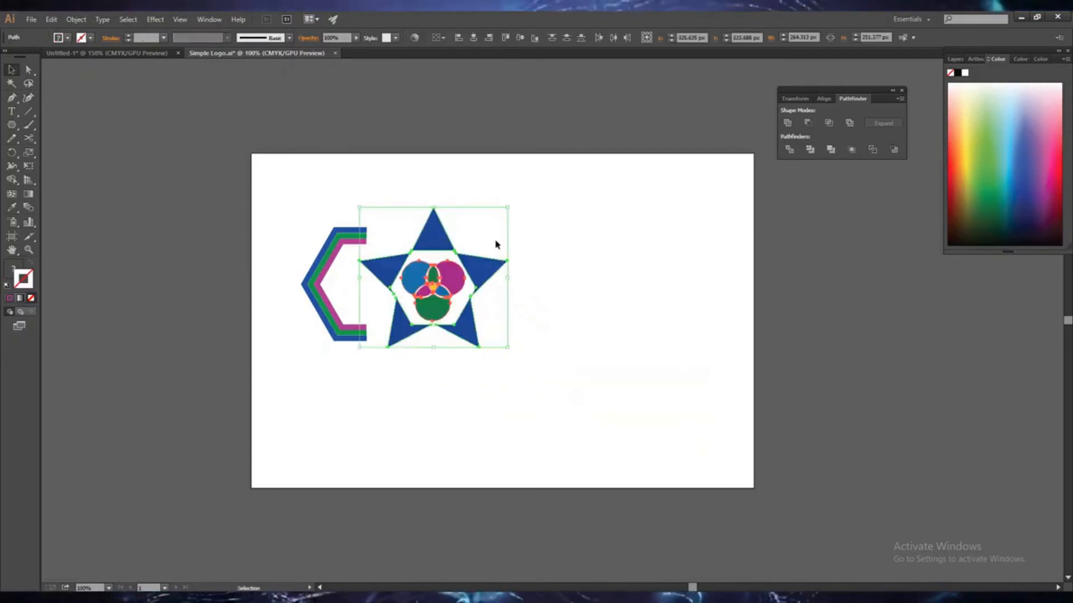
drag(507, 207, 467, 246)
drag(414, 273, 411, 254)
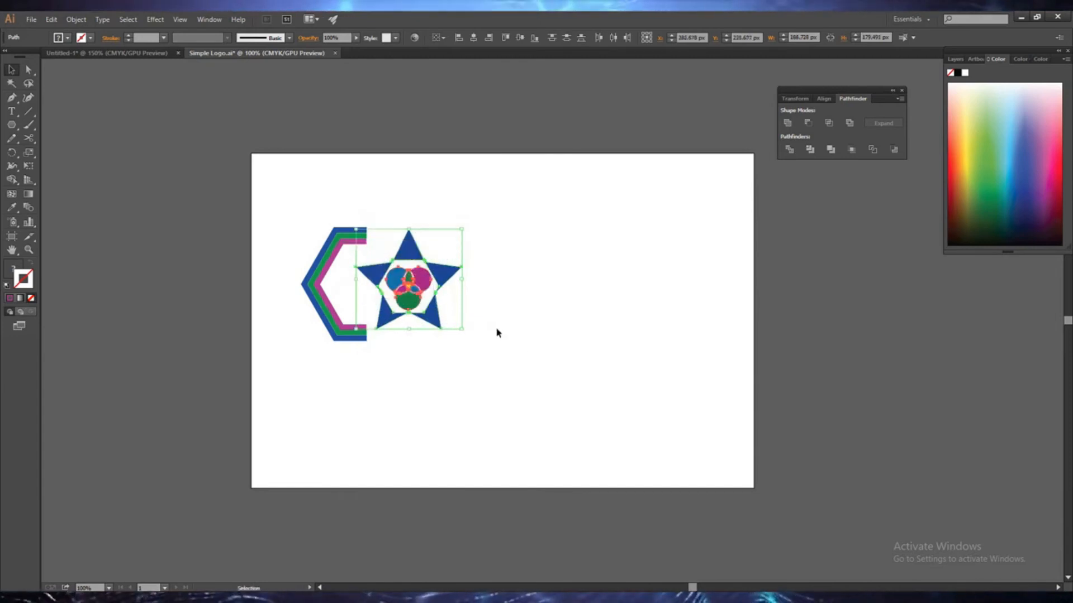
Step: Nudge the star emblem up and slightly left toward the half-hexagon outlines
key(Up)
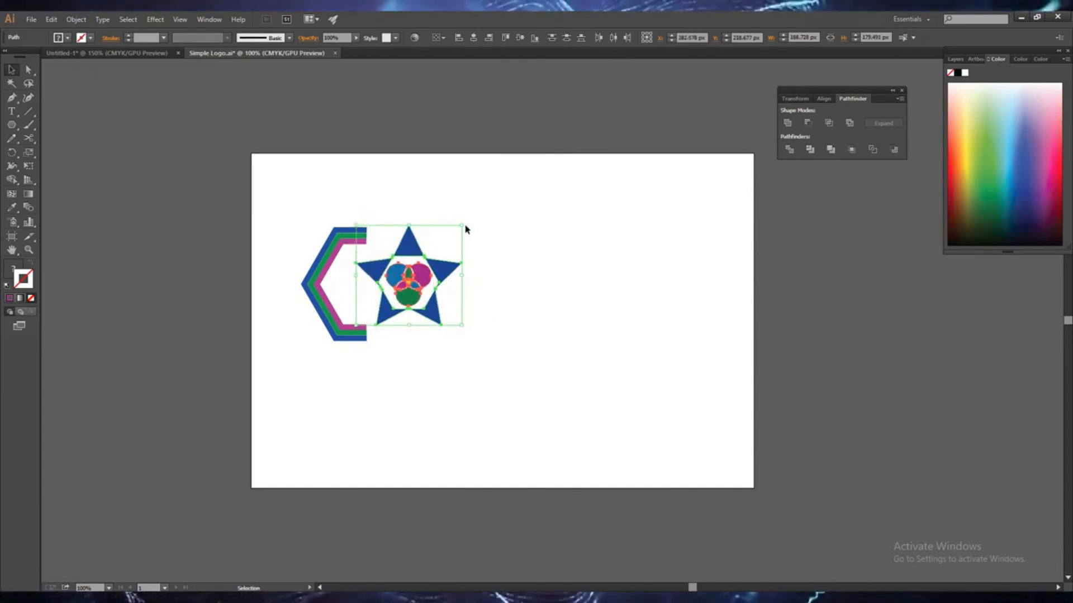
key(Left)
key(Left)
key(Left)
key(Left)
key(Left)
key(Left)
key(Left)
key(Left)
key(Left)
key(Left)
key(Left)
key(Left)
key(Left)
key(Left)
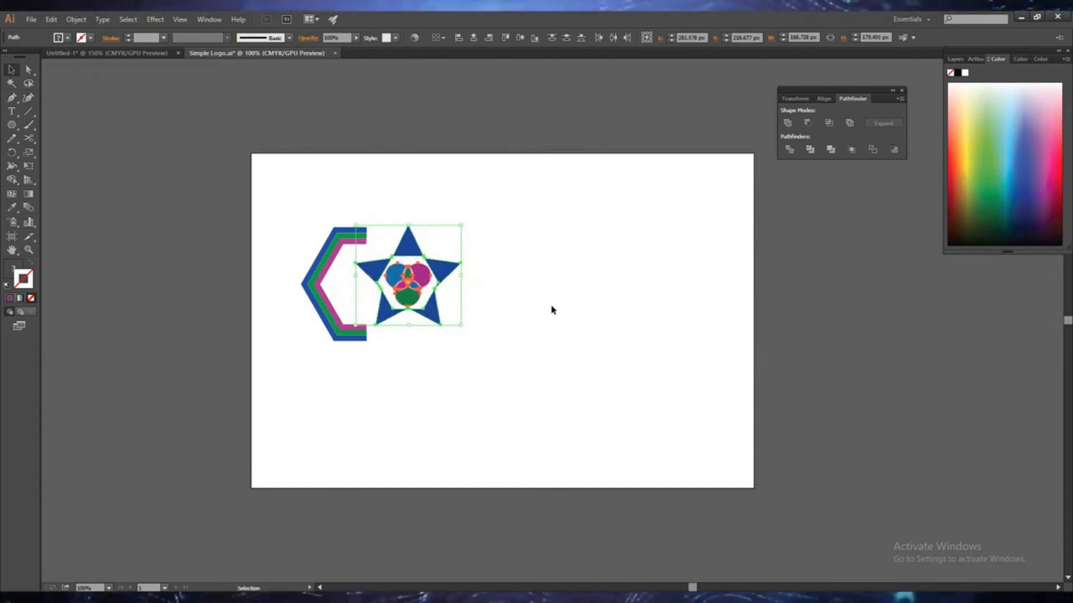
Step: Scale the star emblem down to about 179 px wide, nudge it up slightly, and clear the selection
drag(453, 225, 446, 226)
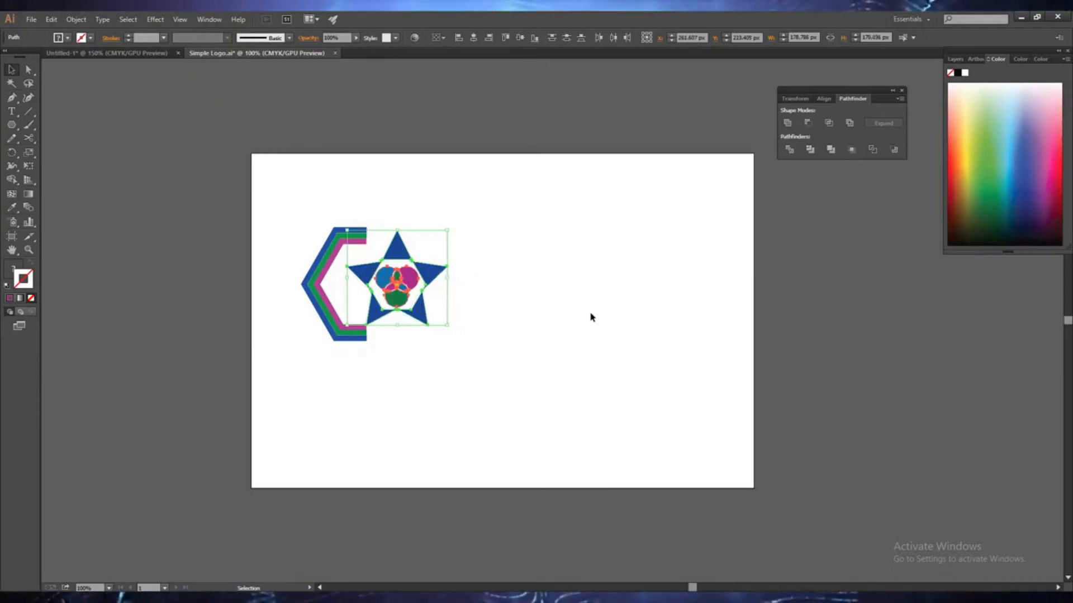
key(Up)
key(Up)
key(Up)
key(Up)
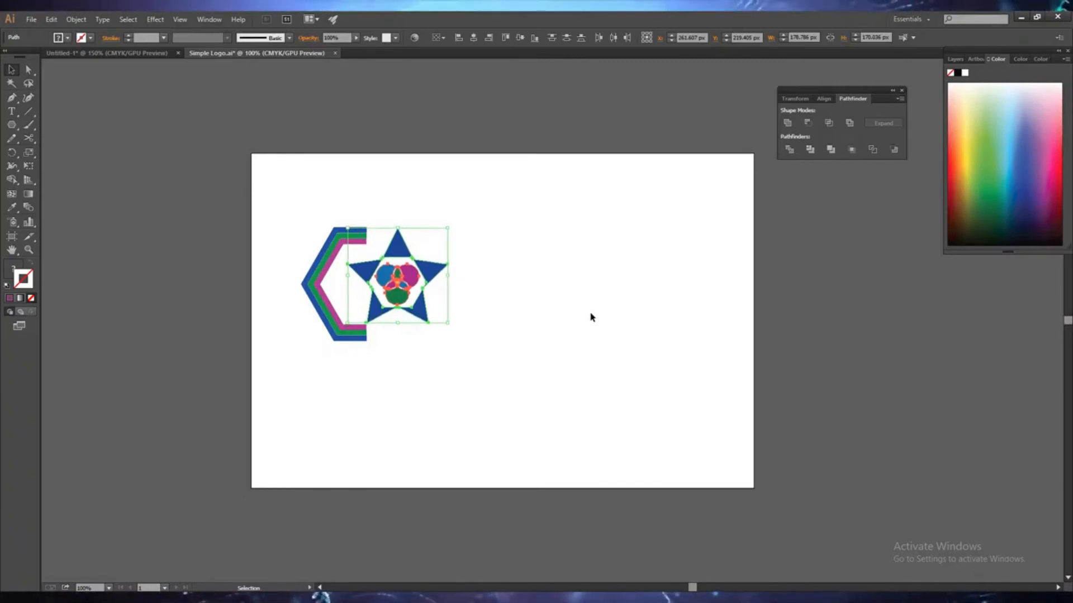
click(592, 316)
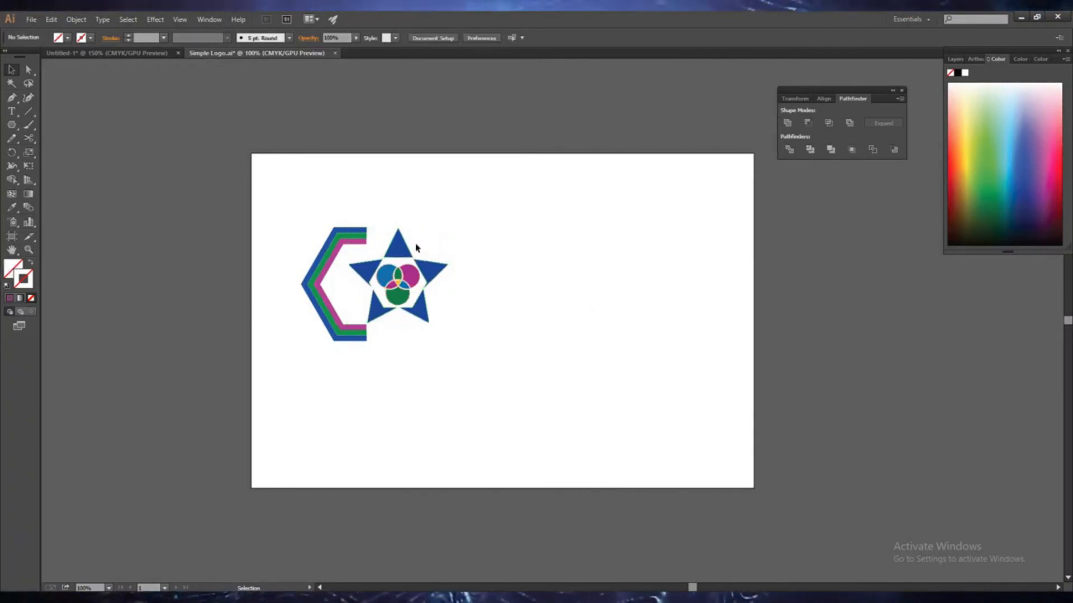
Step: Reselect only the star emblem, nudge it left into the opening of the nested half-hexagons, and clear the selection
click(436, 267)
click(481, 296)
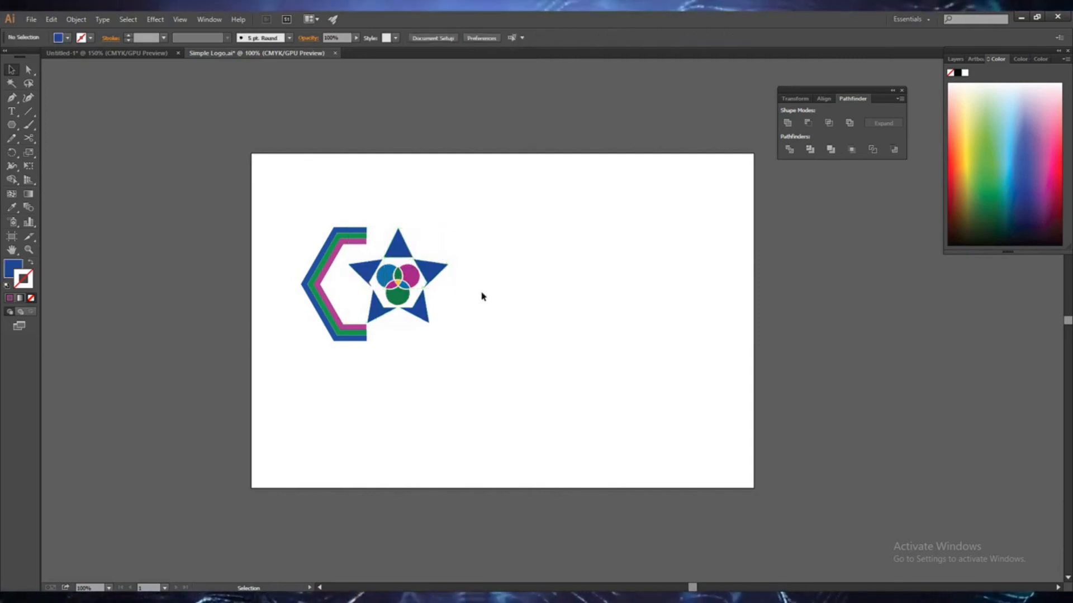
drag(477, 238, 334, 332)
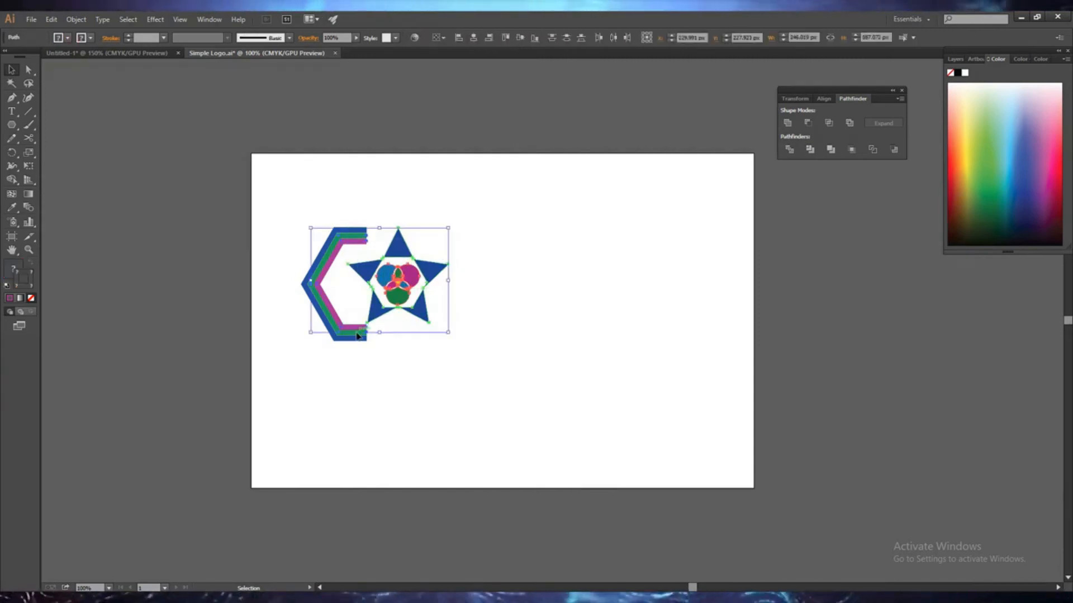
key(a)
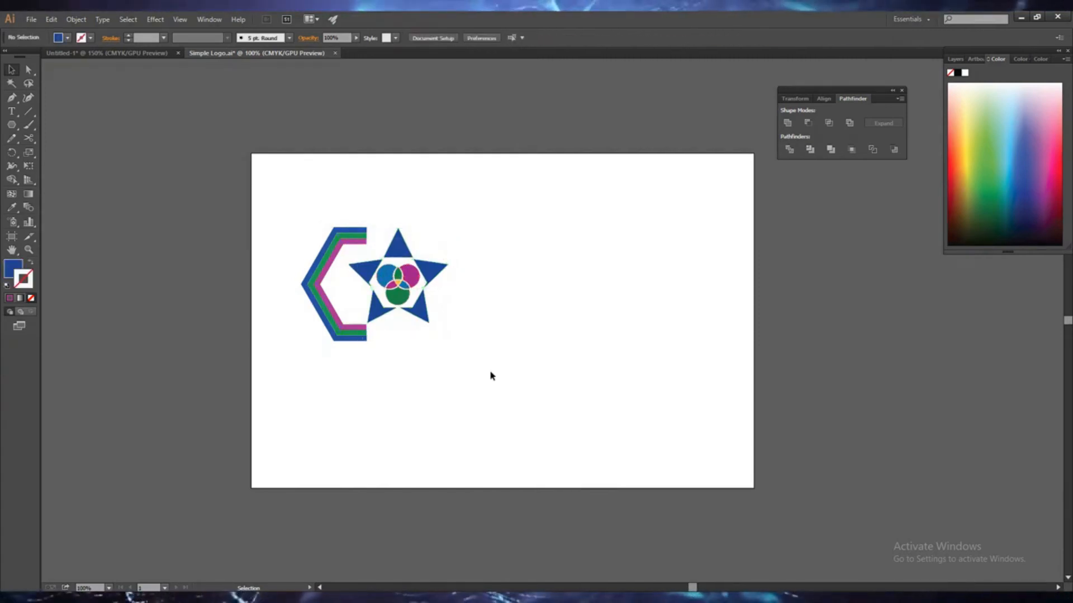
key(v)
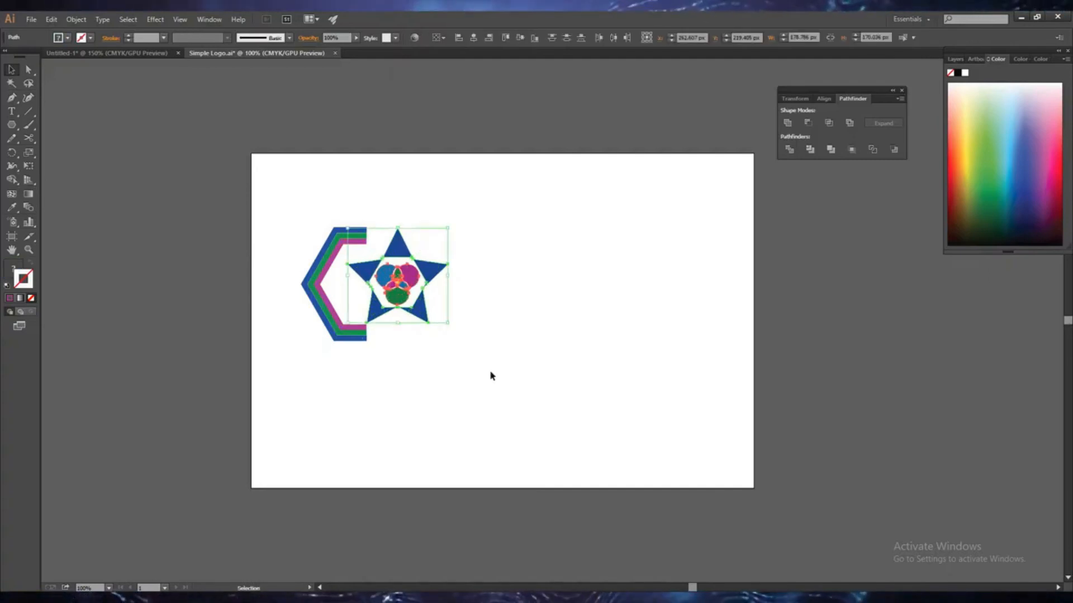
key(Left)
key(Left)
key(Left)
key(Left)
key(Left)
key(Left)
key(Left)
key(Left)
key(Left)
key(Left)
key(Left)
key(Left)
key(Left)
key(Left)
key(Left)
key(Left)
key(Left)
key(Left)
key(Left)
key(Left)
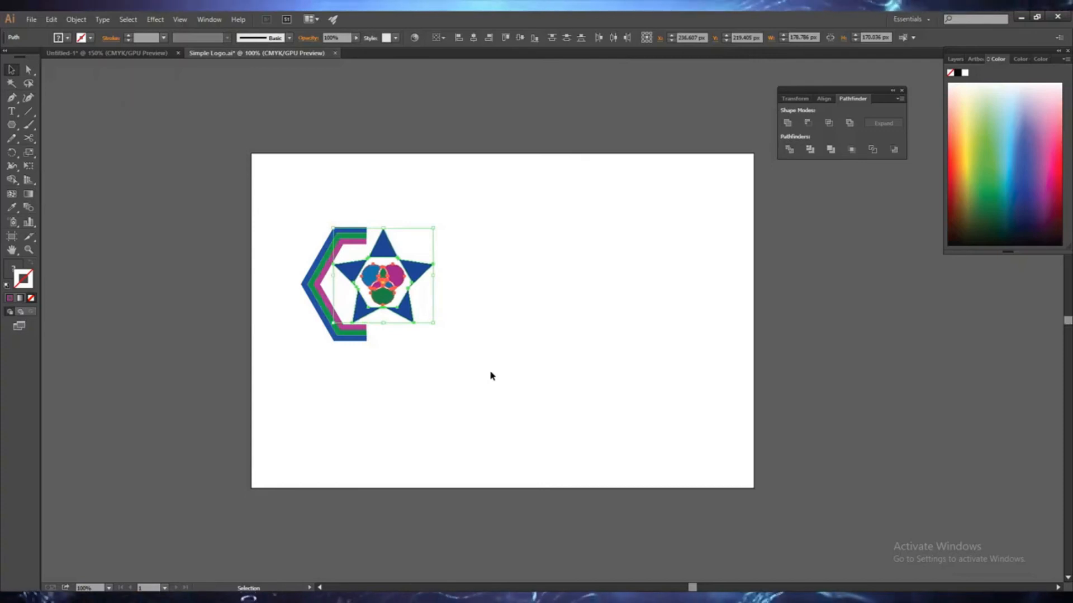
click(490, 371)
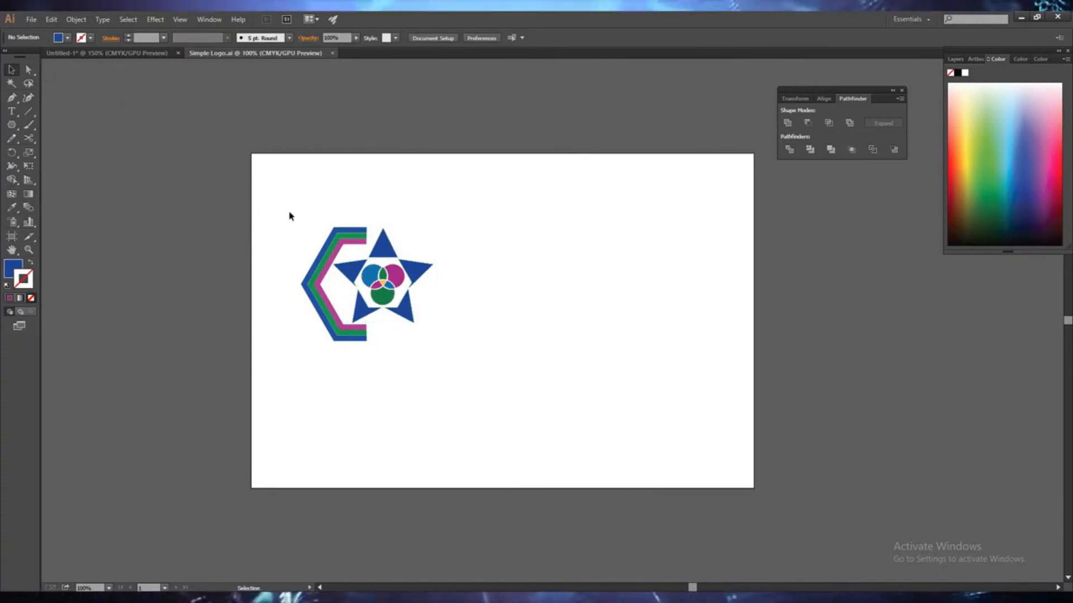
Step: Scale the half-hexagons and star emblem together up to about 338 px wide and clear the selection
drag(290, 199, 468, 380)
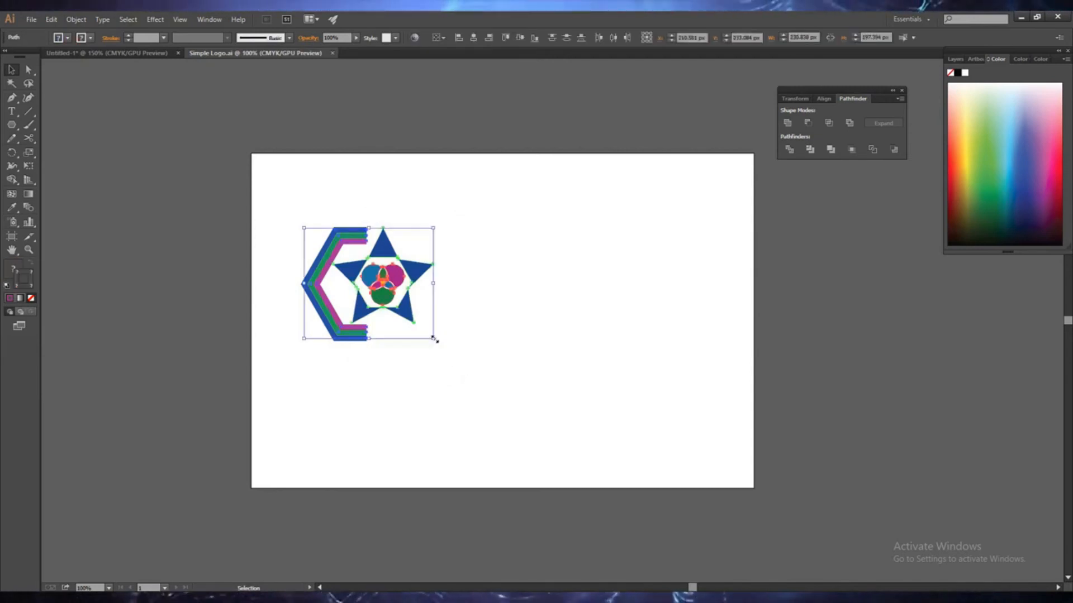
drag(434, 339, 494, 391)
click(559, 384)
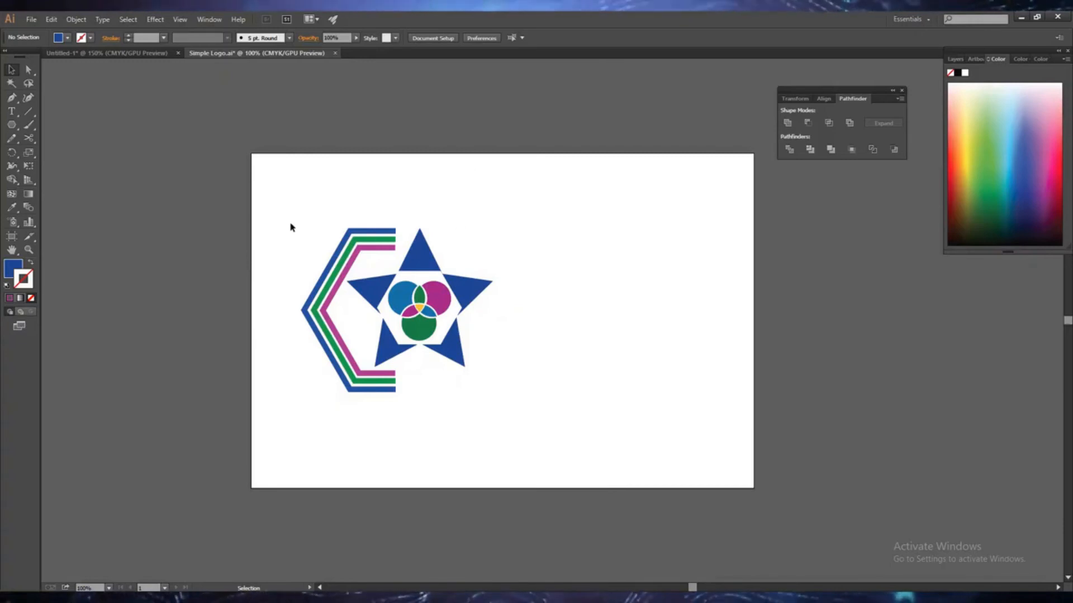
Step: Move the complete logo slightly left on the artboard, clear the selection, and close the Pathfinder panel
drag(275, 205, 515, 428)
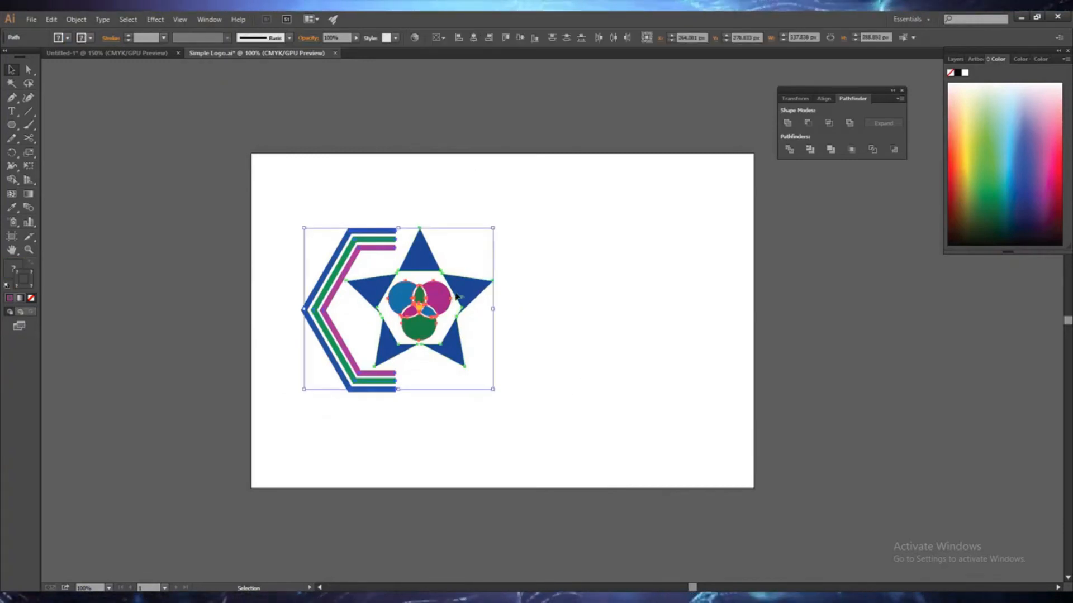
drag(424, 265, 398, 269)
click(532, 400)
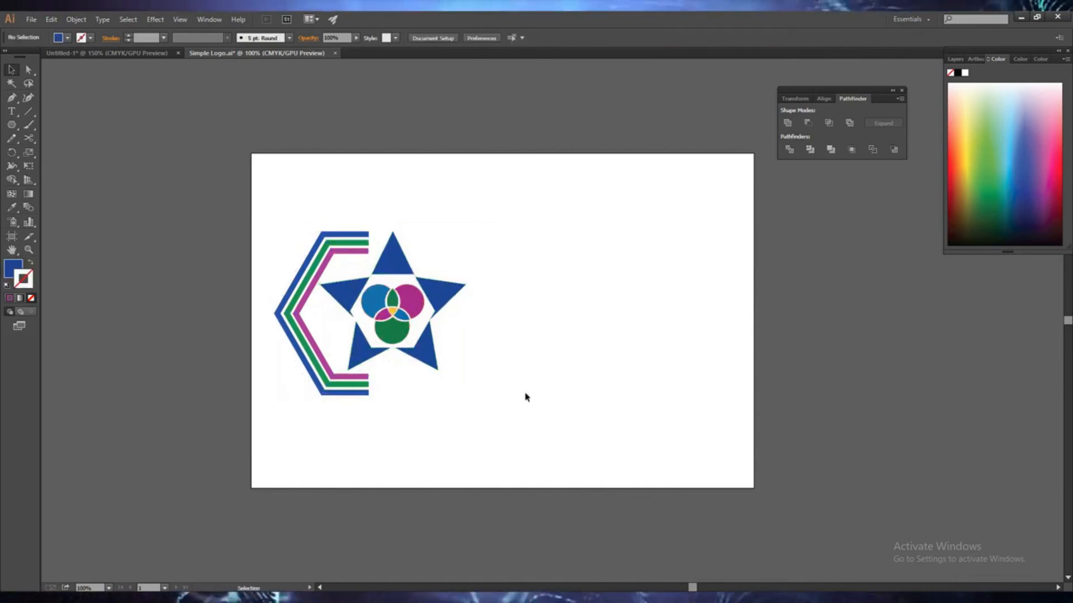
click(901, 92)
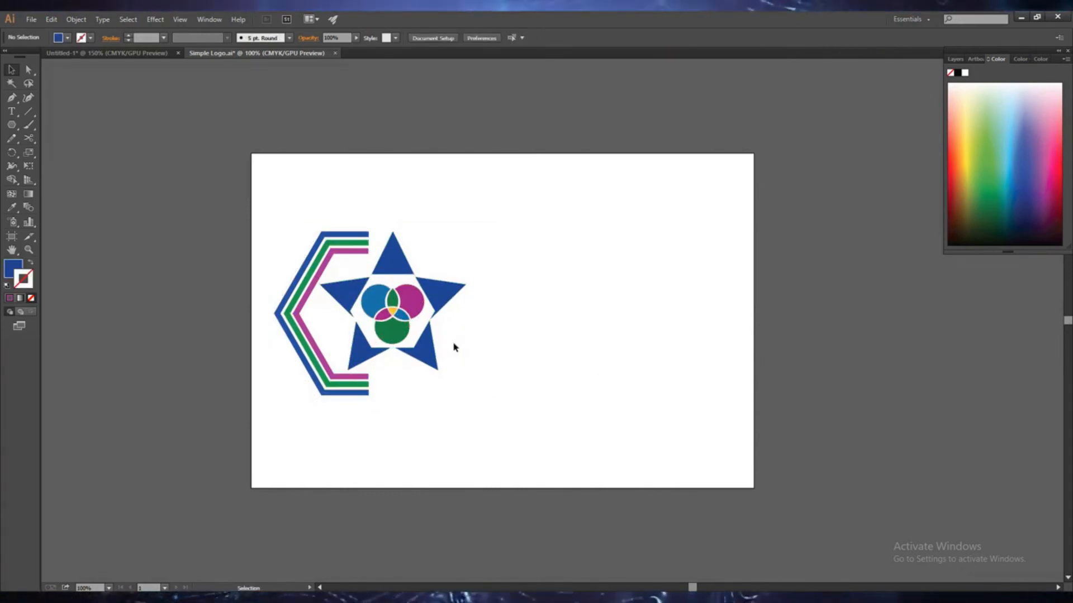
Step: Nudge the green half-hexagon sideways in small increments to even its gaps with the blue and magenta outlines
click(296, 331)
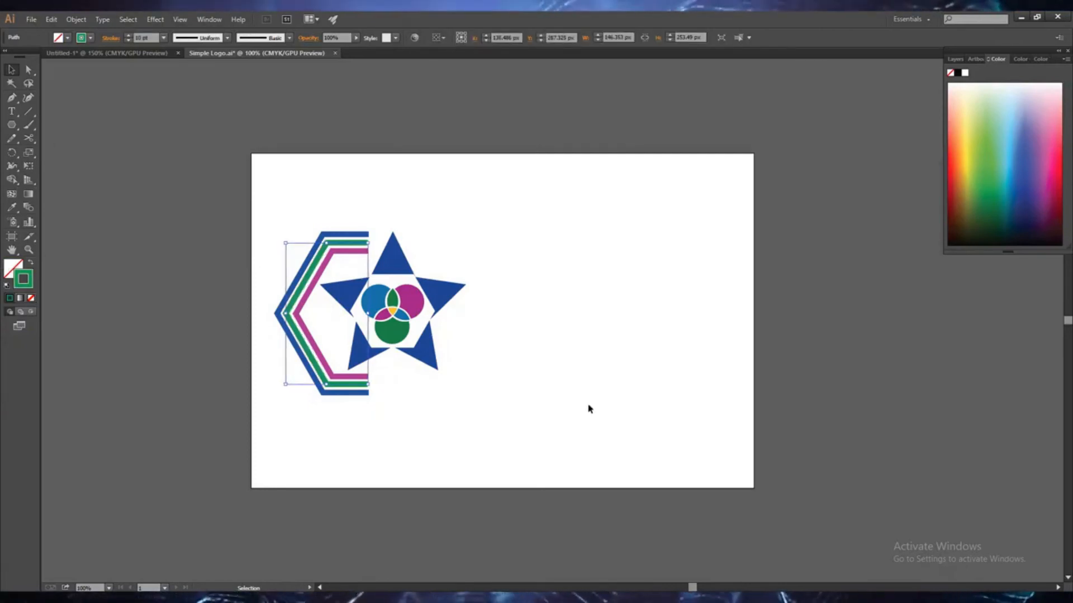
click(326, 360)
click(304, 285)
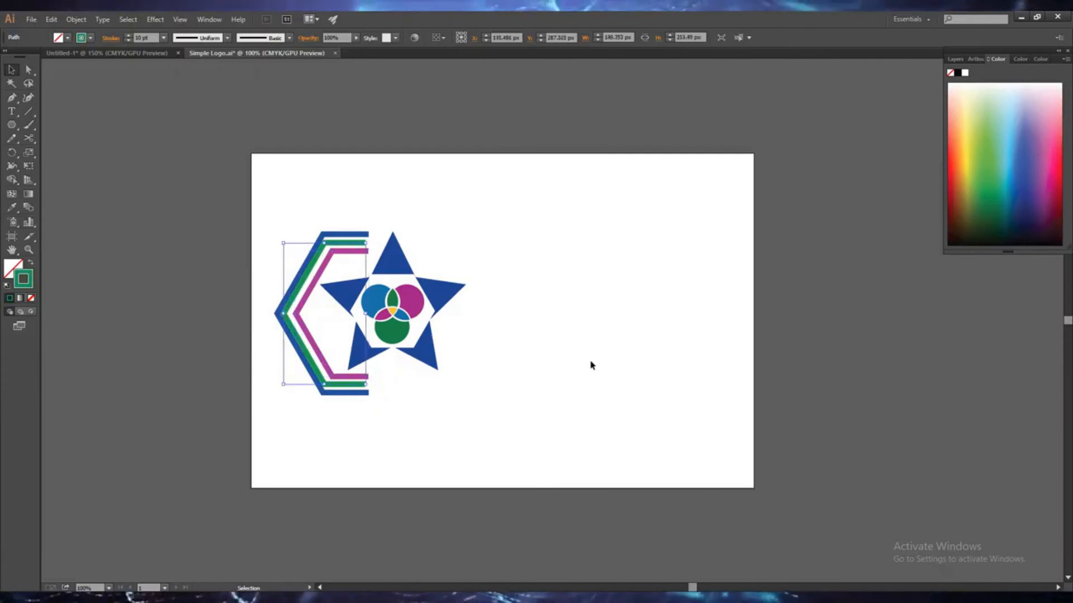
key(Right)
key(Right)
key(Right)
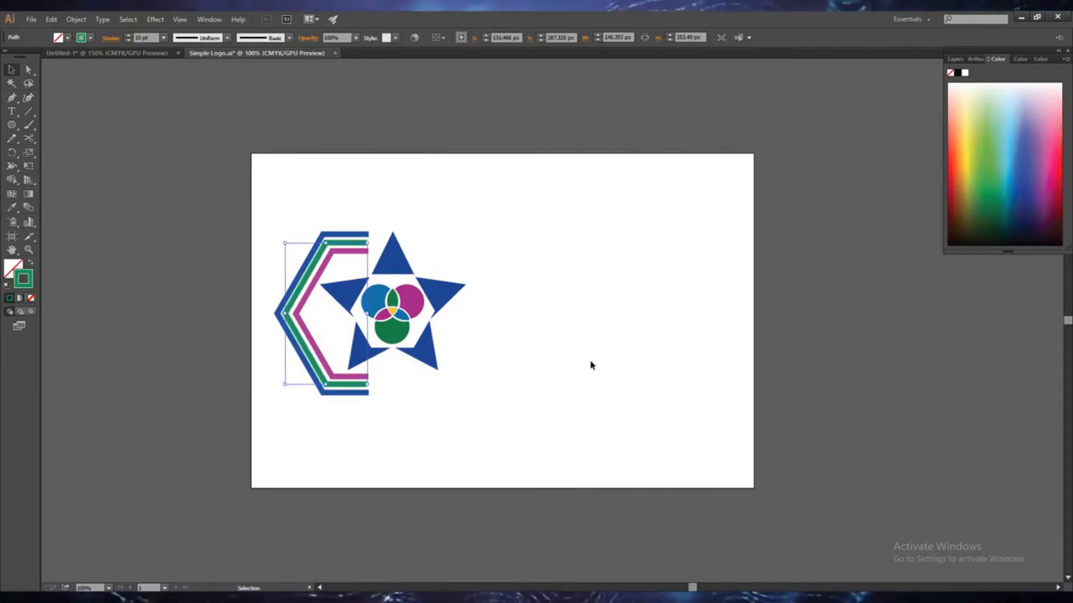
key(Right)
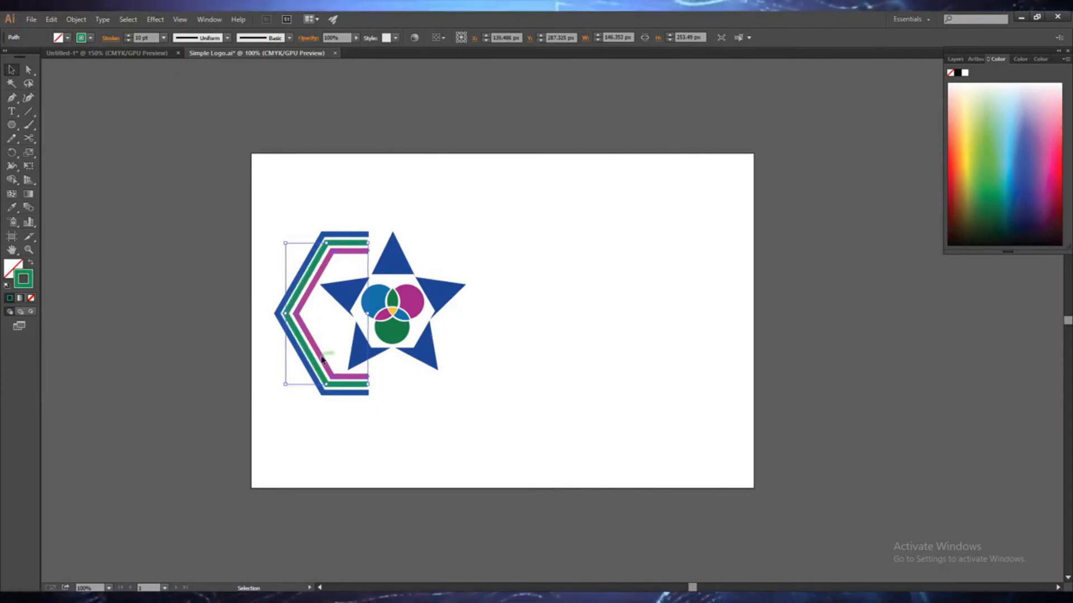
Step: Nudge the magenta half-hexagon slightly left and up to even its gap with the green outline, and clear the selection
click(320, 354)
key(Left)
key(Left)
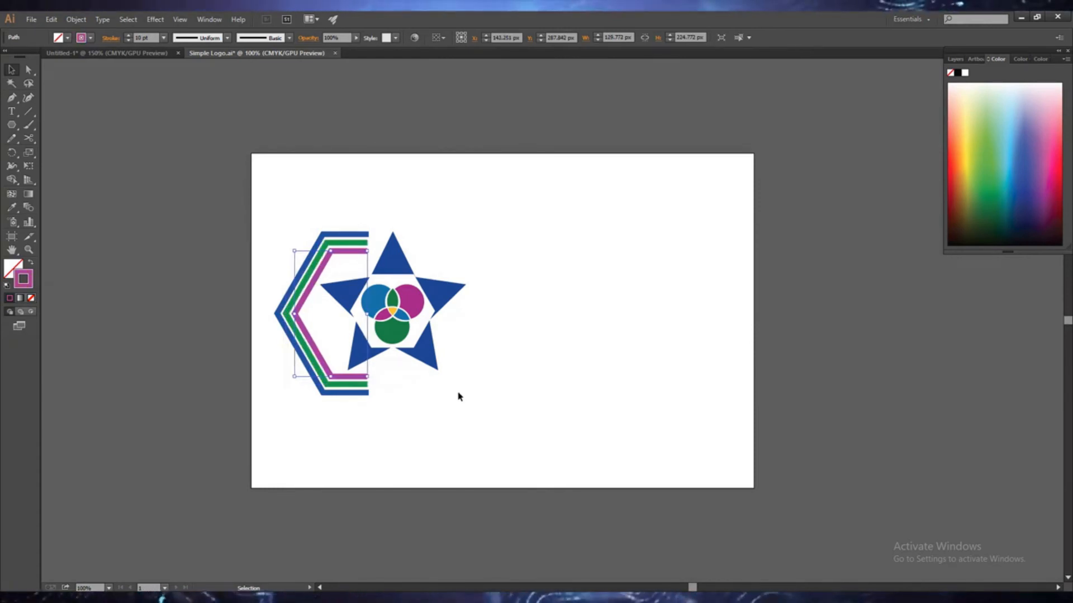
click(458, 397)
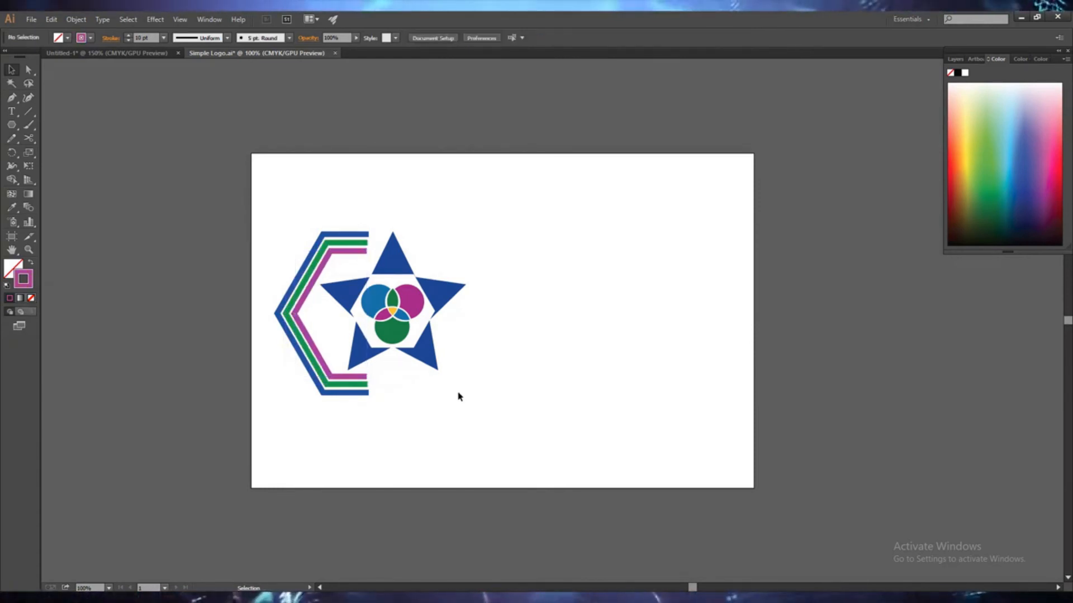
click(305, 335)
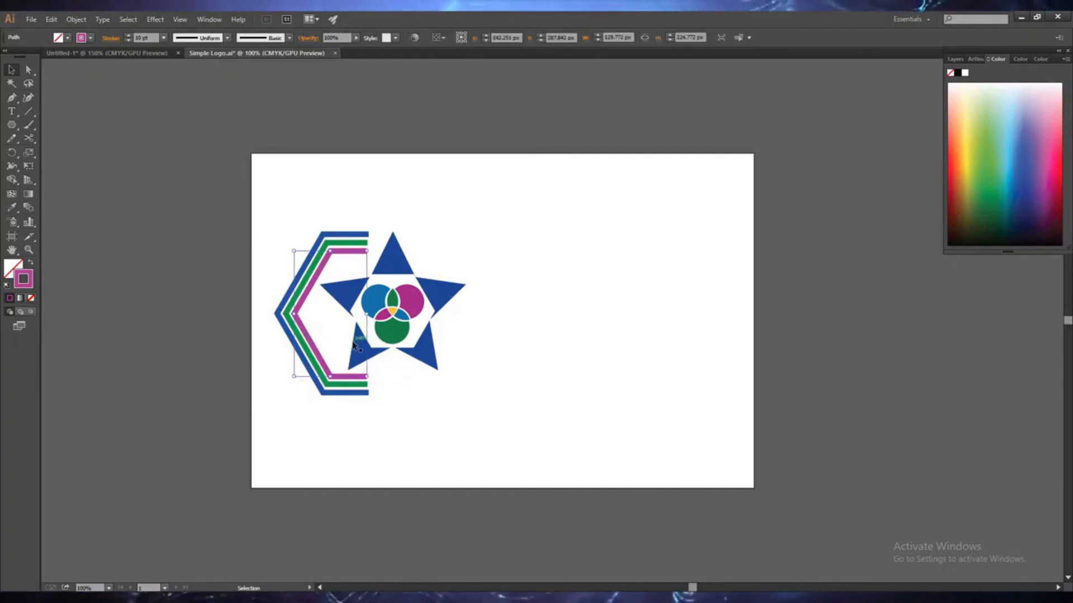
key(Down)
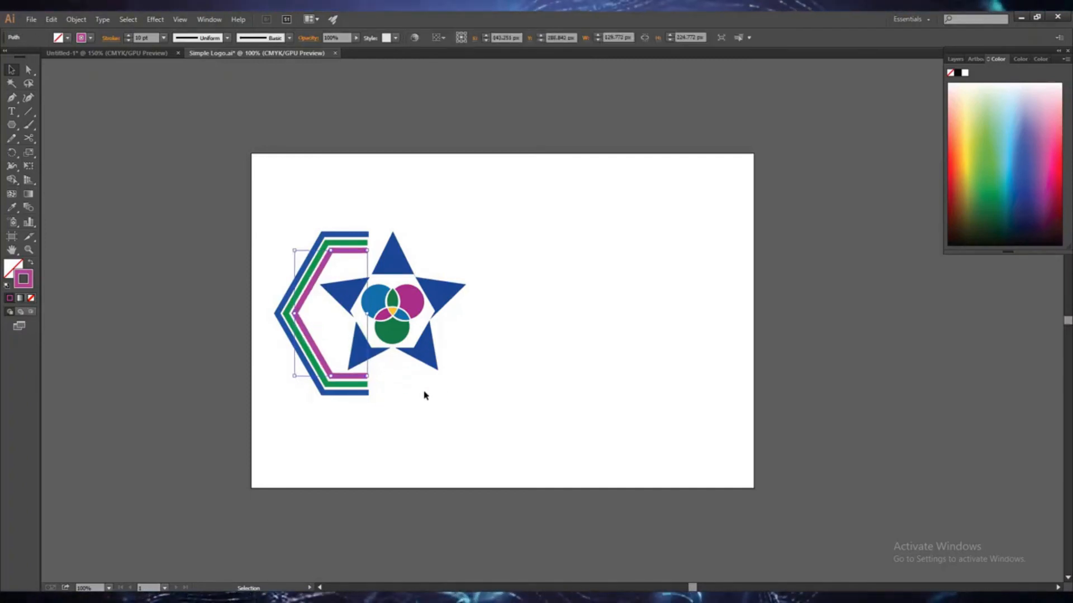
click(424, 396)
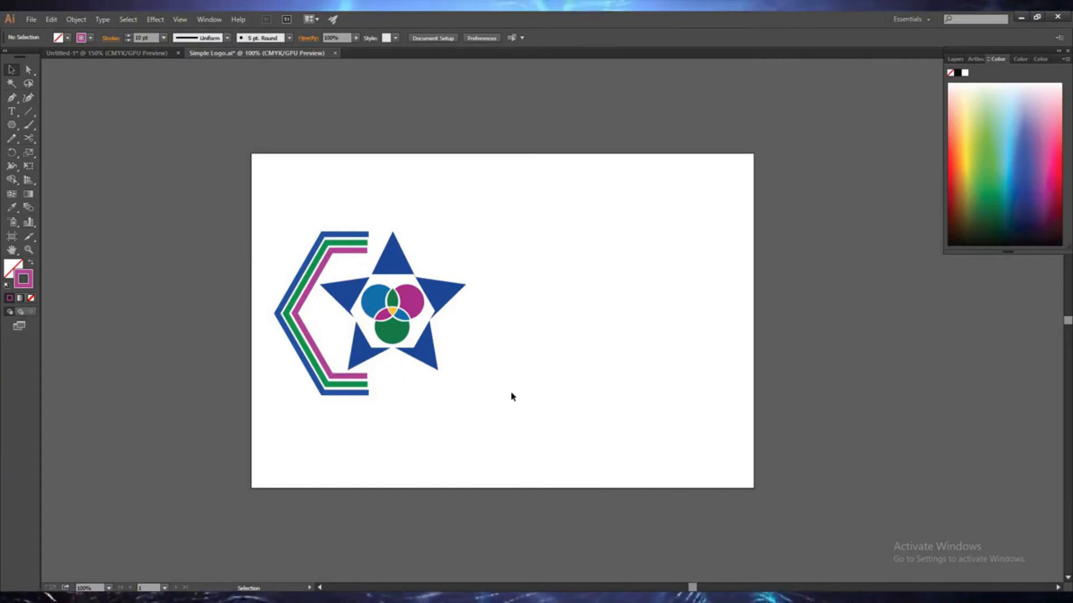
Step: Add a new layer and create the text "Company Name" on the artboard beside the star
click(956, 59)
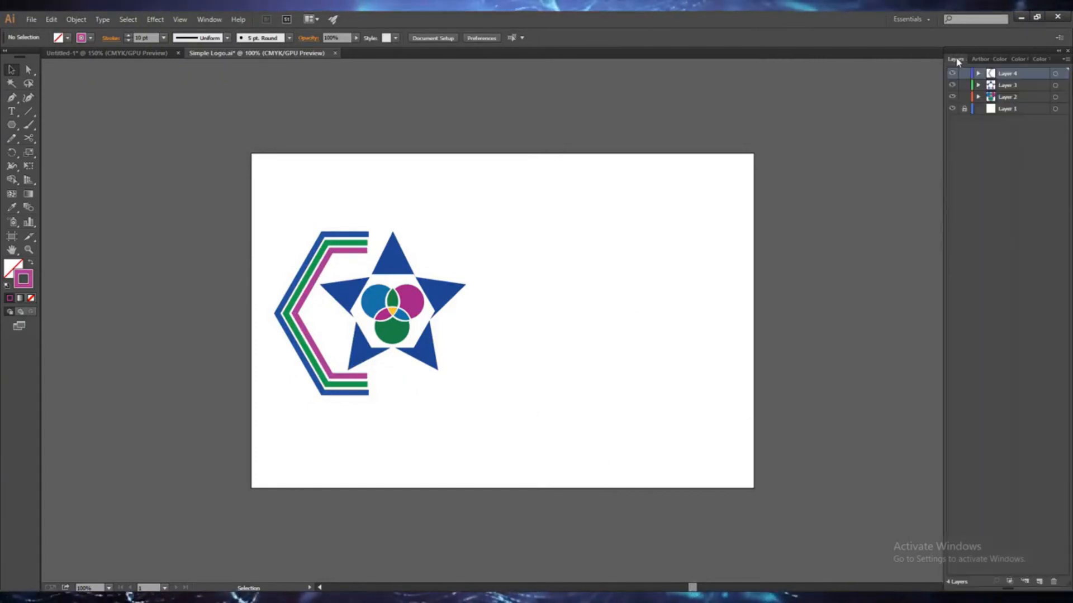
click(1040, 582)
click(11, 111)
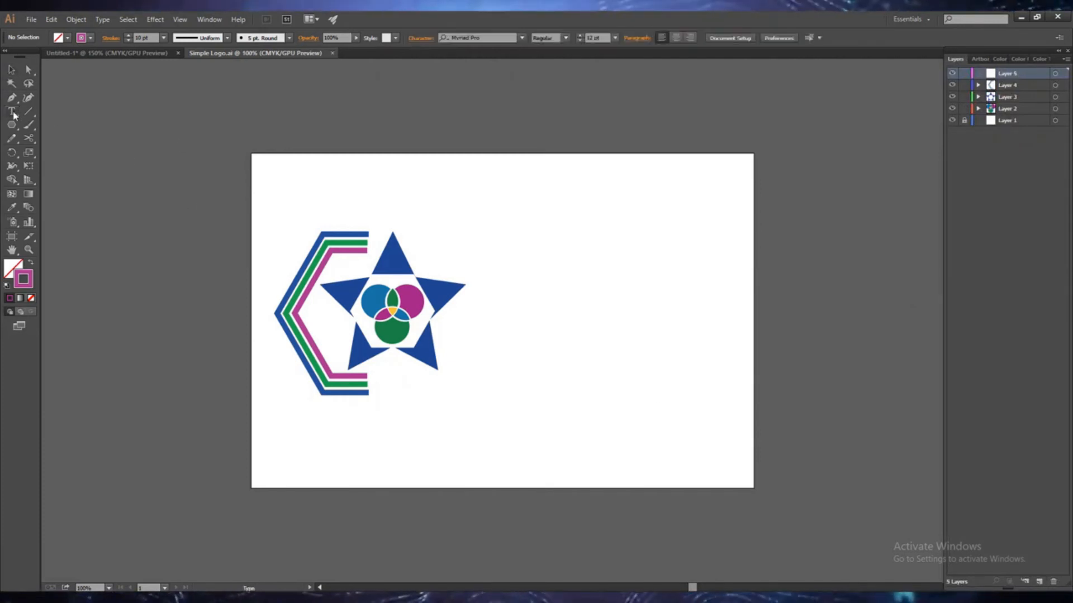
click(575, 300)
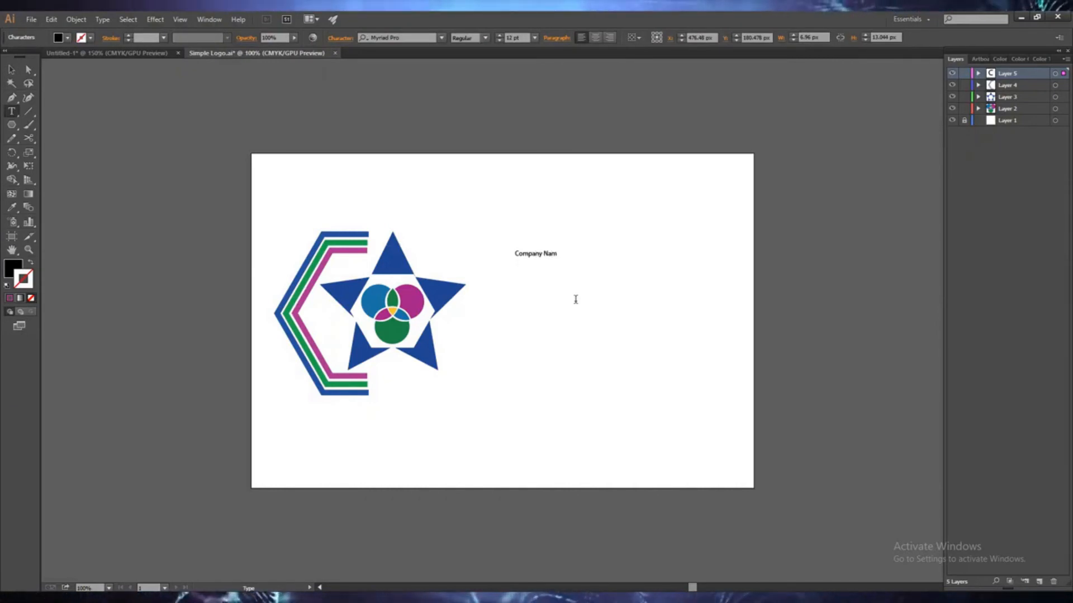
Step: Set the "Company Name" text to Bold Italic at 50 pt
drag(515, 253, 562, 253)
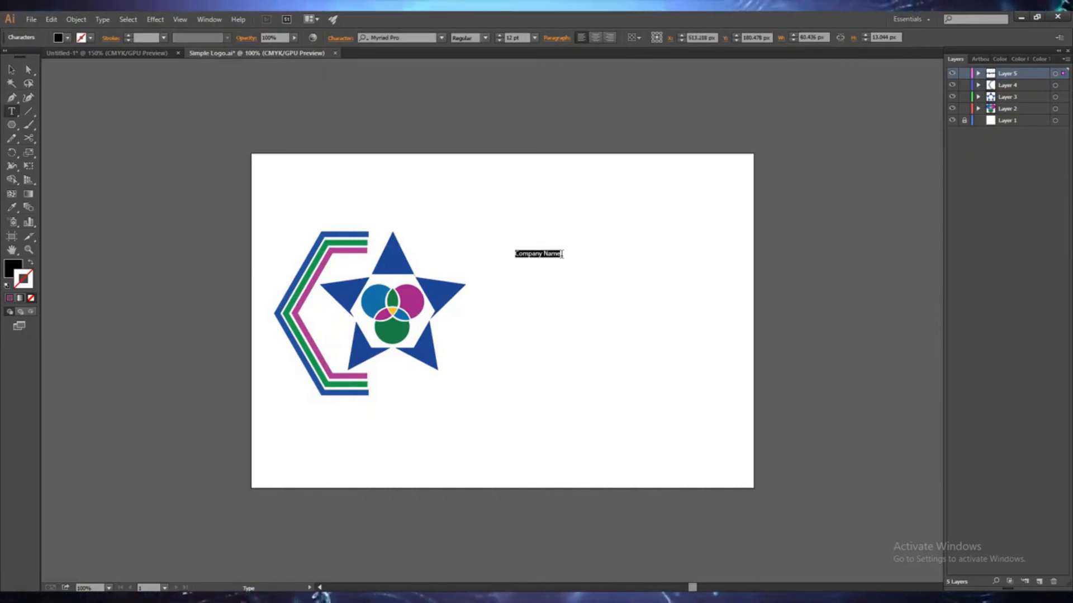
click(485, 38)
click(501, 151)
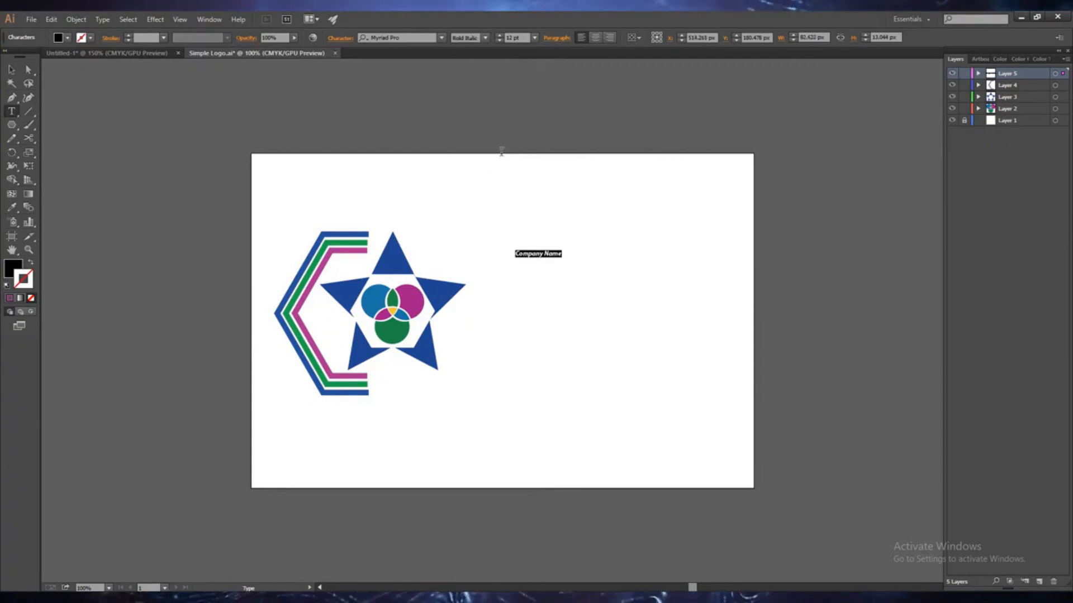
click(500, 36)
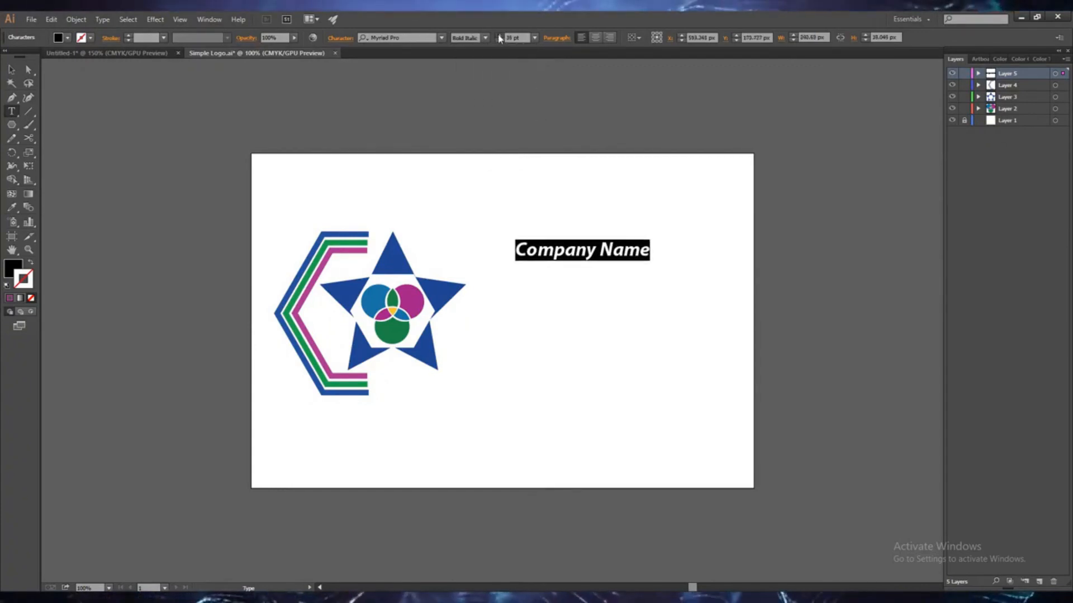
click(499, 37)
click(499, 36)
click(500, 36)
click(500, 36)
click(499, 36)
click(499, 36)
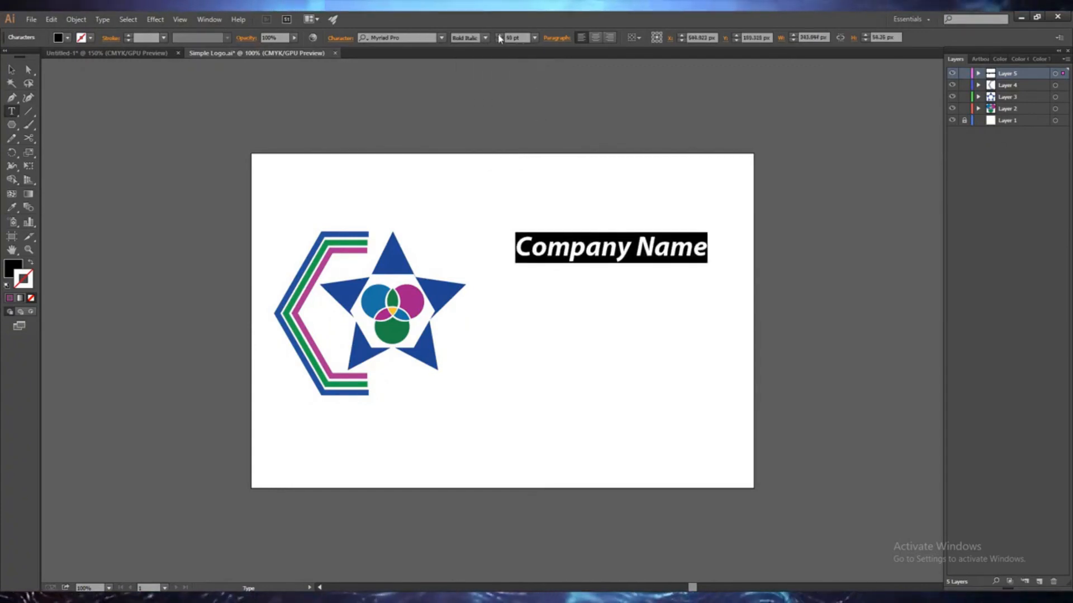
Step: Fill the "Company Name" text with crimson CC1146
double_click(11, 270)
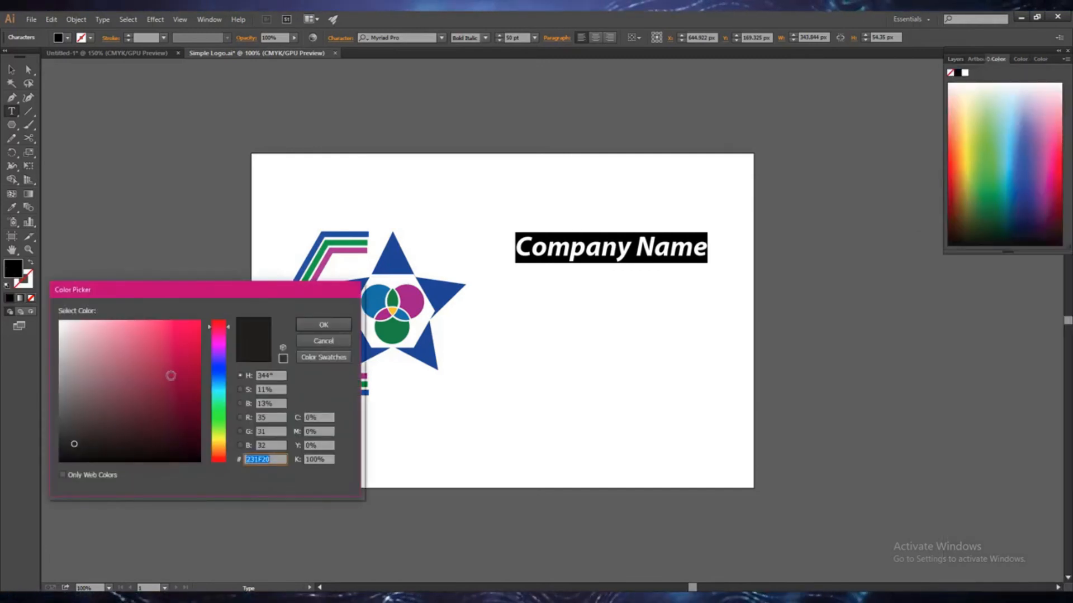
click(169, 341)
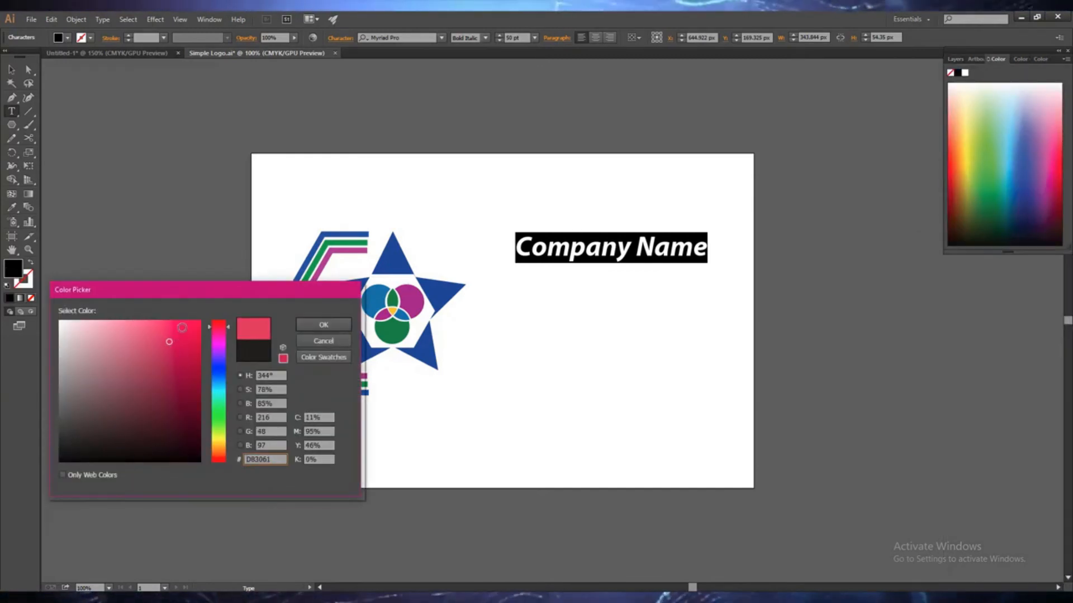
click(182, 327)
click(193, 373)
click(191, 349)
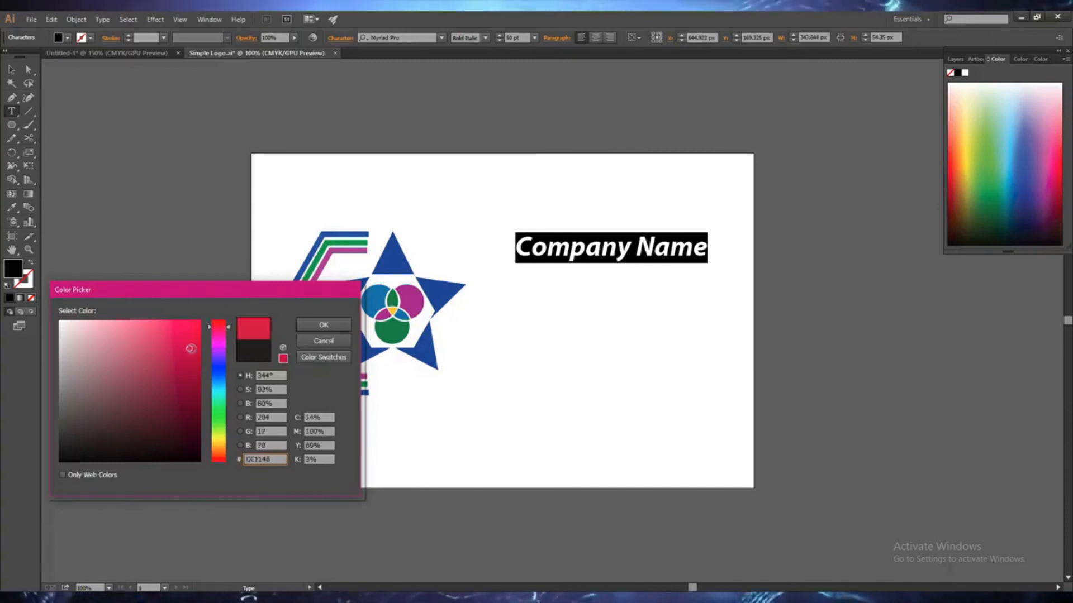
click(313, 324)
Step: Move the "Company Name" text down and left to sit beside the star's right arm, and clear the selection
click(12, 72)
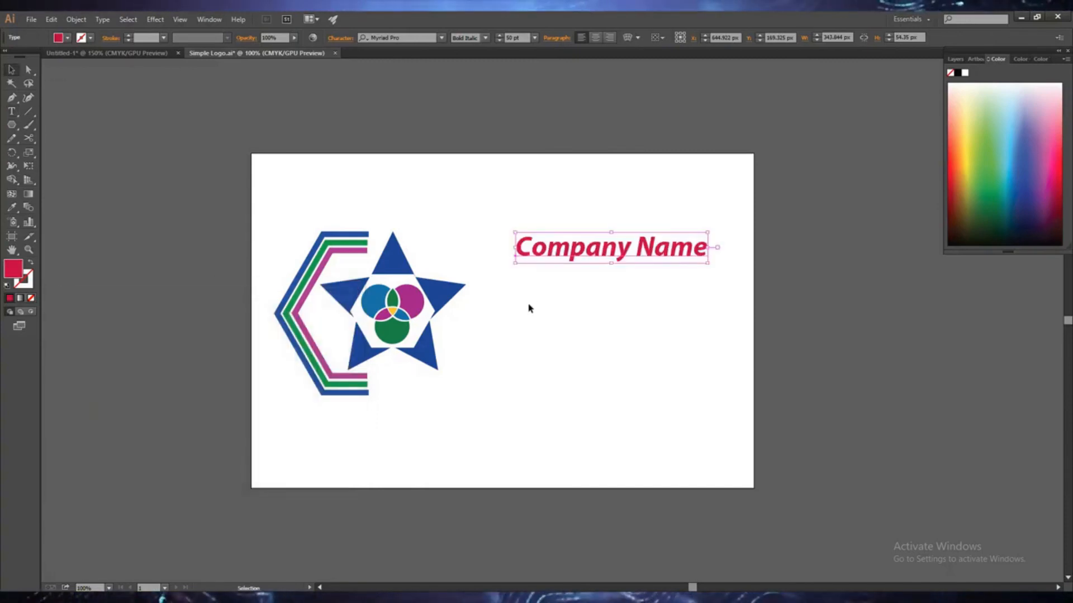
drag(524, 256, 490, 302)
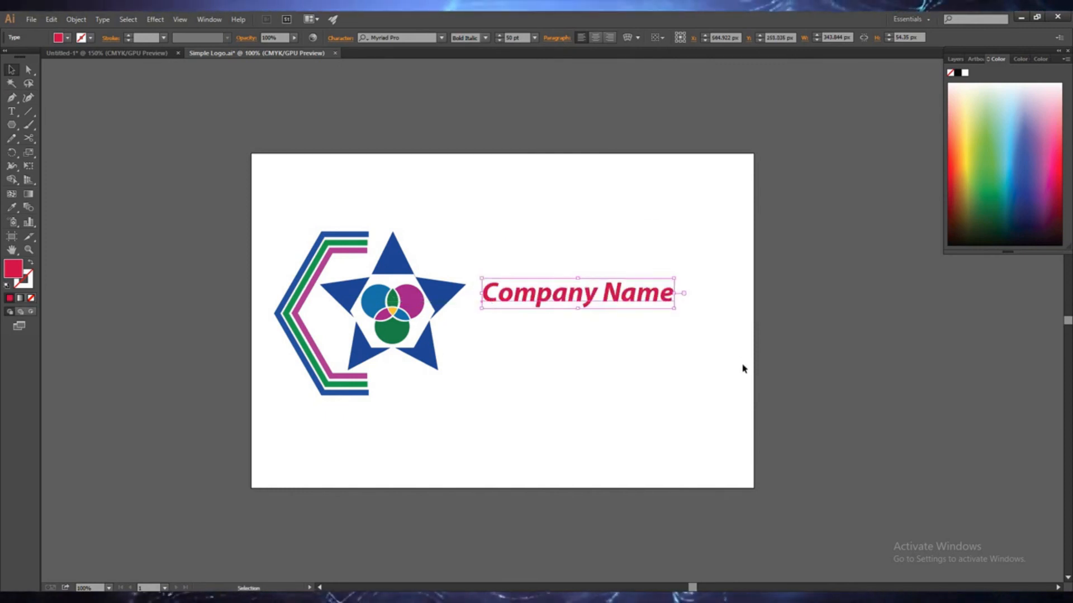
click(644, 353)
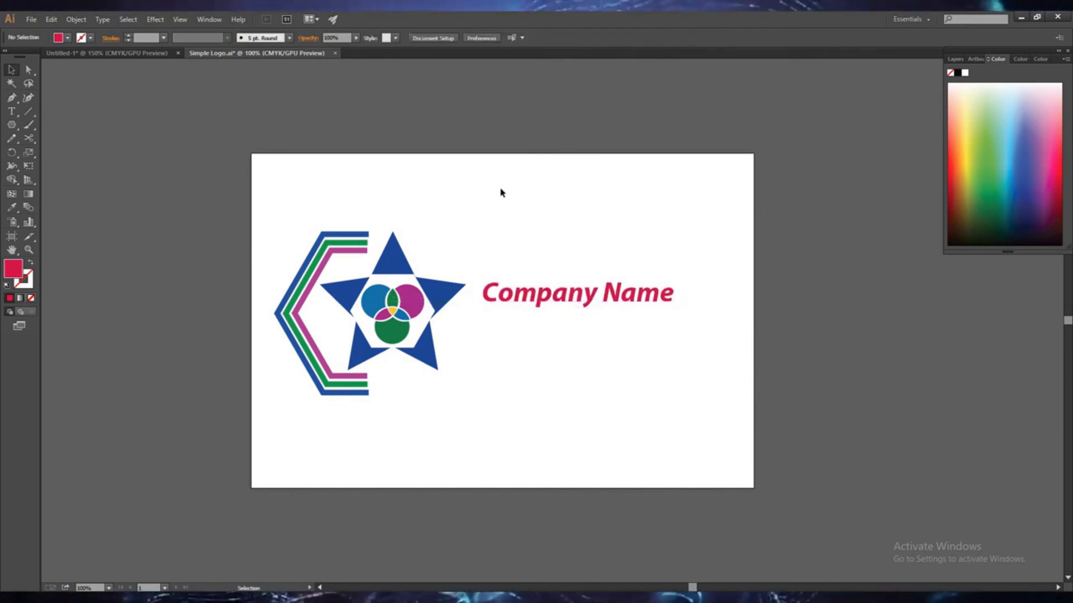
Step: Add another layer and draw a thin rounded rectangle about 365 px wide and 3.3 px high below the company name
click(956, 60)
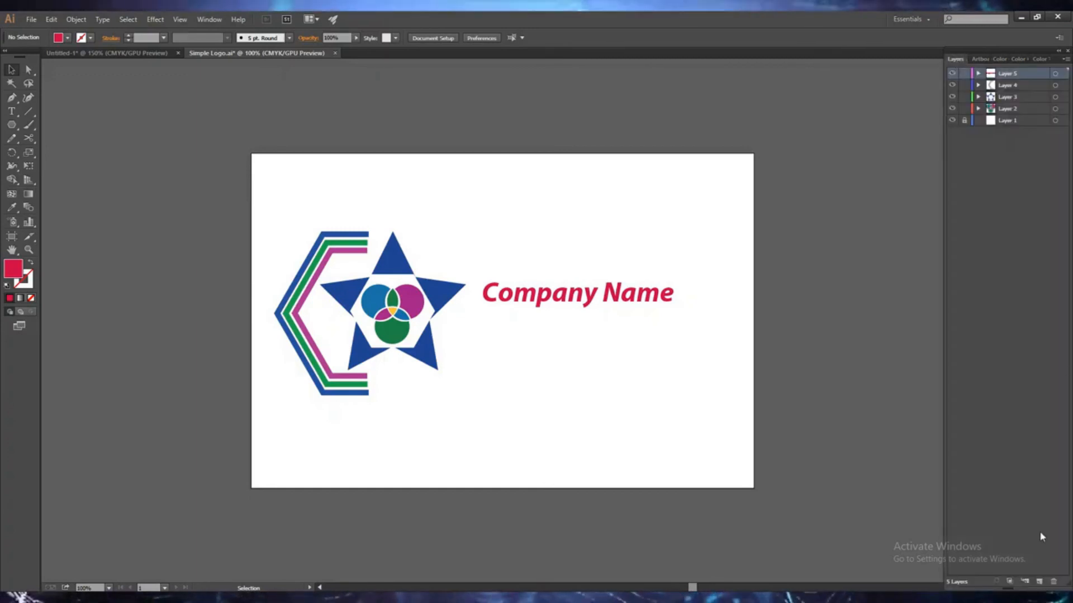
click(1038, 581)
click(13, 125)
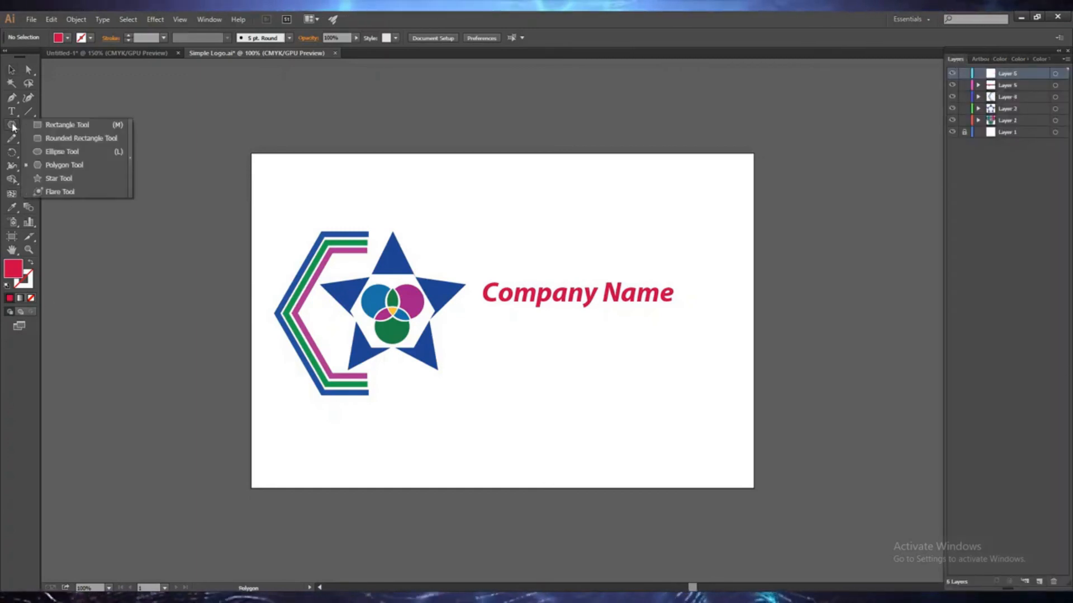
click(81, 138)
drag(370, 346, 681, 346)
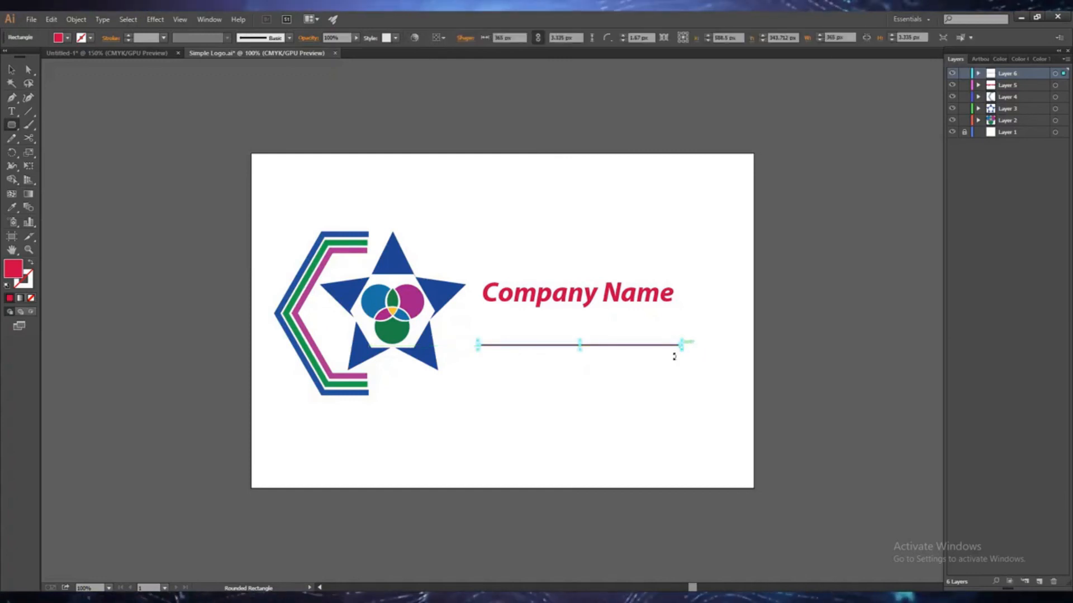
Step: Fill the thin rounded rectangle with green 12CC73
double_click(16, 271)
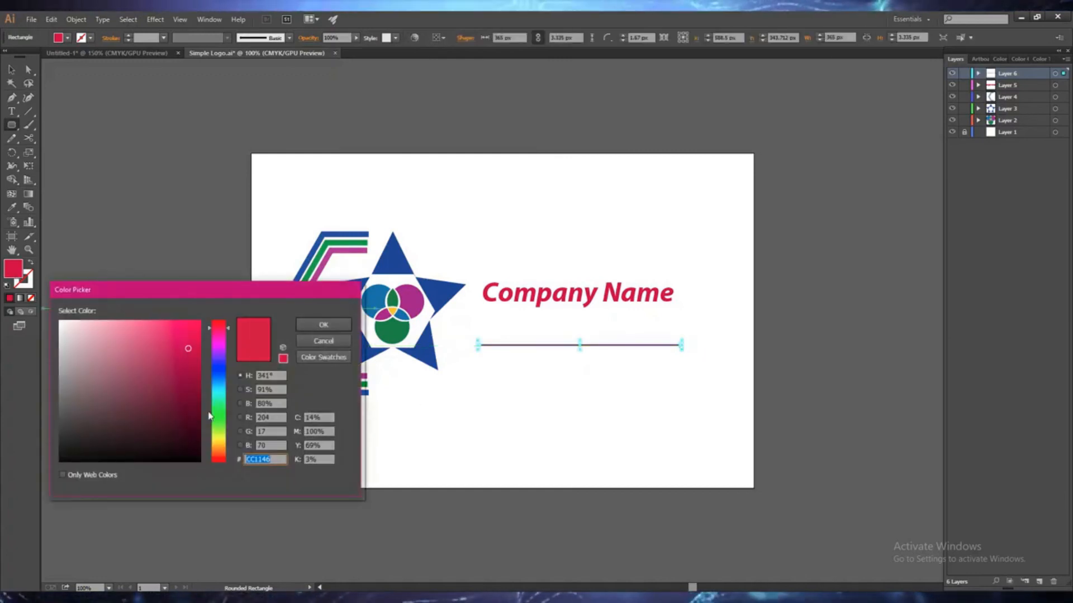
text(12CC24)
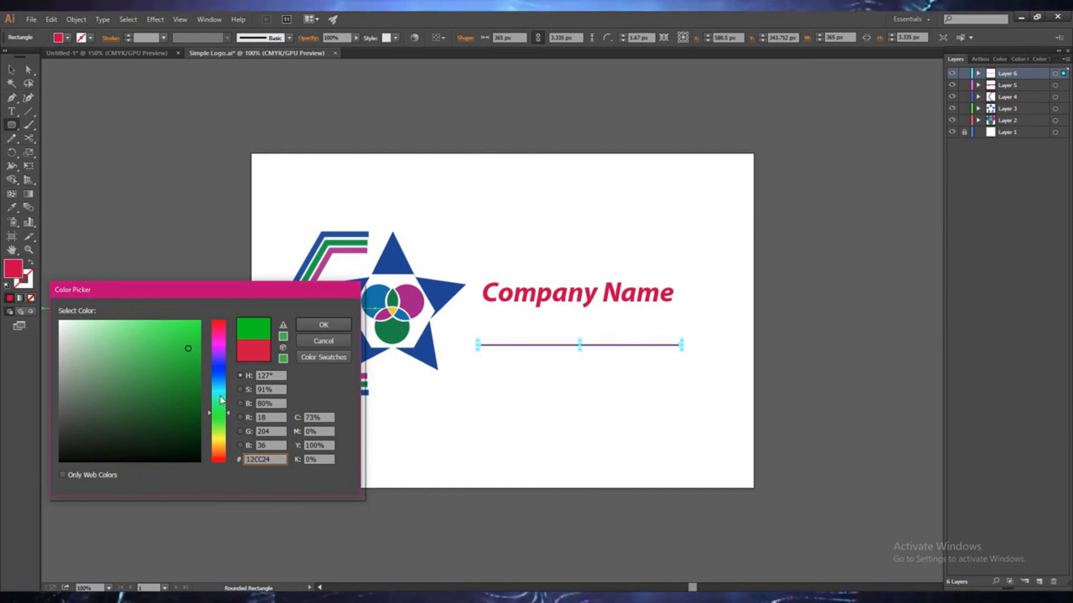
drag(221, 400, 222, 405)
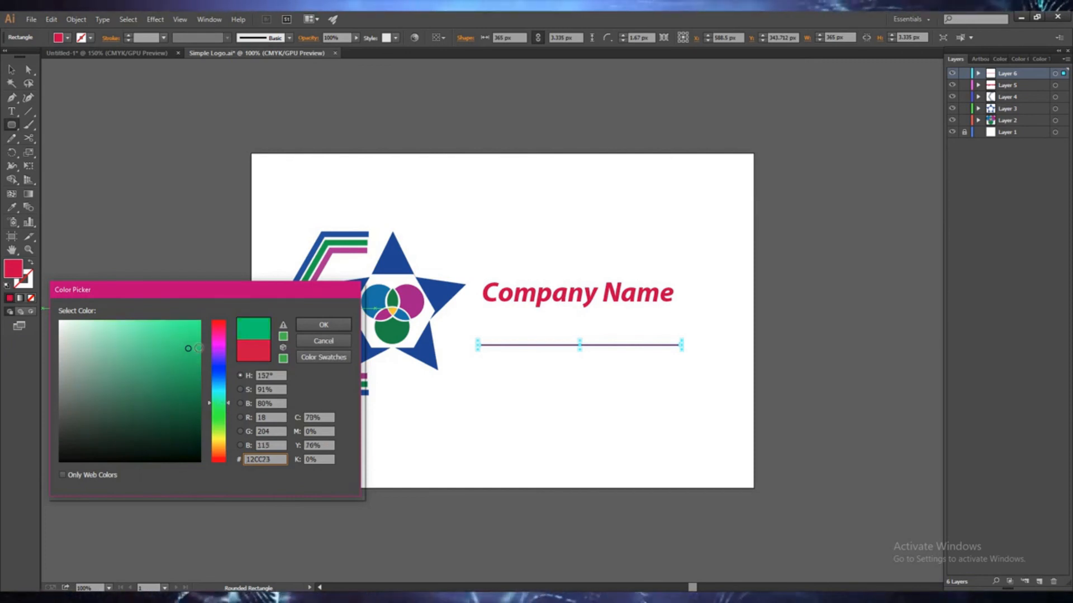
click(323, 324)
Step: Move the green bar up and slightly left to sit just under the company name
click(11, 69)
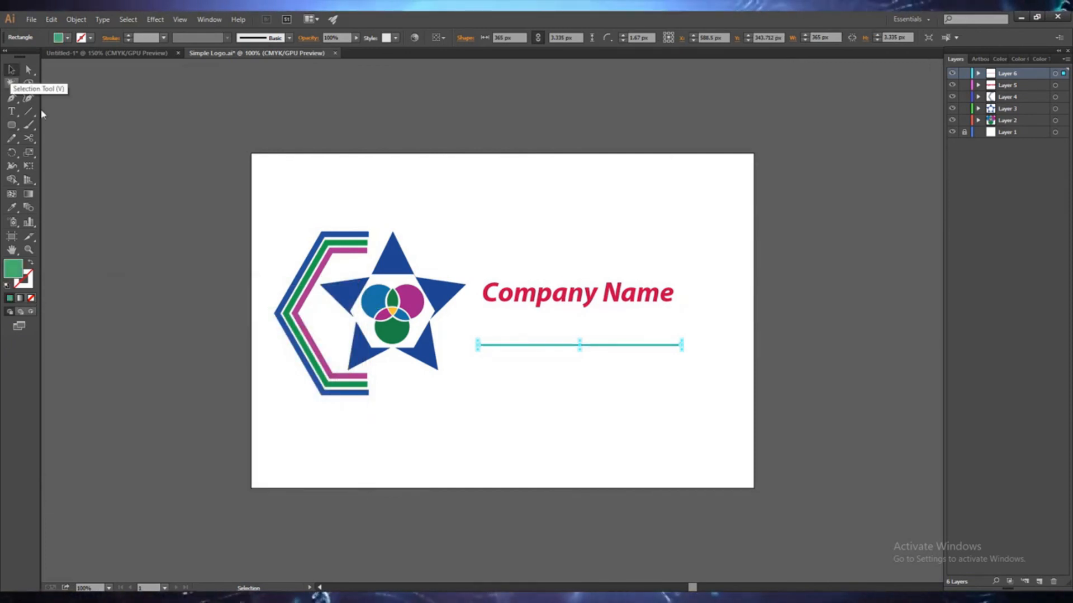
click(517, 407)
drag(565, 349, 557, 324)
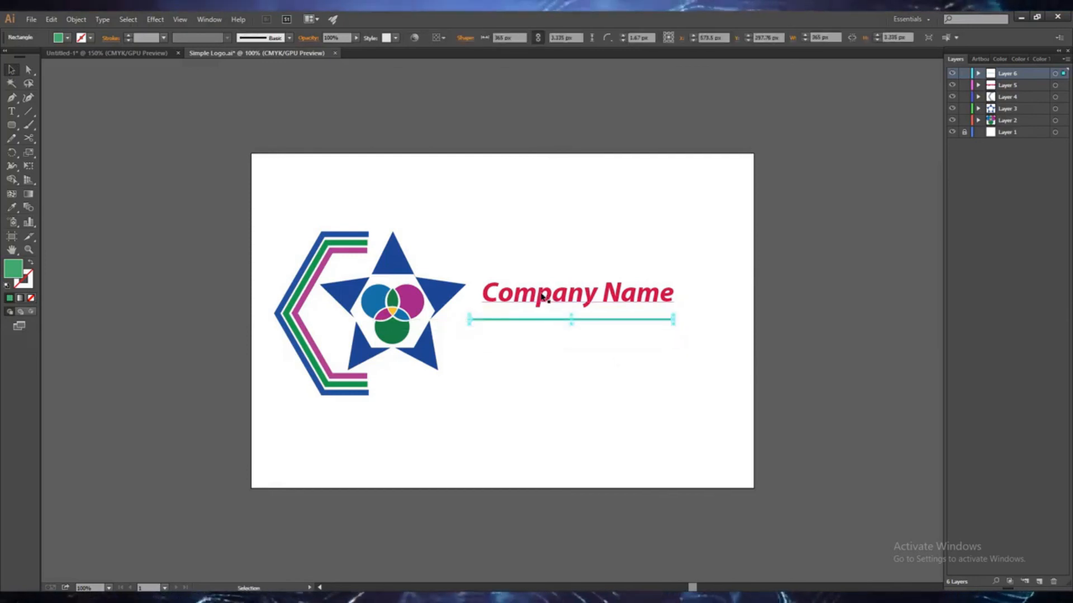
Step: Nudge the company name about 14 px left and 8 px down to center it just above the green bar, and clear the selection
click(541, 293)
key(Left)
key(Left)
key(Left)
key(Left)
key(Left)
key(Left)
key(Left)
key(Left)
key(Left)
key(Left)
key(Left)
key(Left)
key(Left)
key(Left)
key(Left)
key(Left)
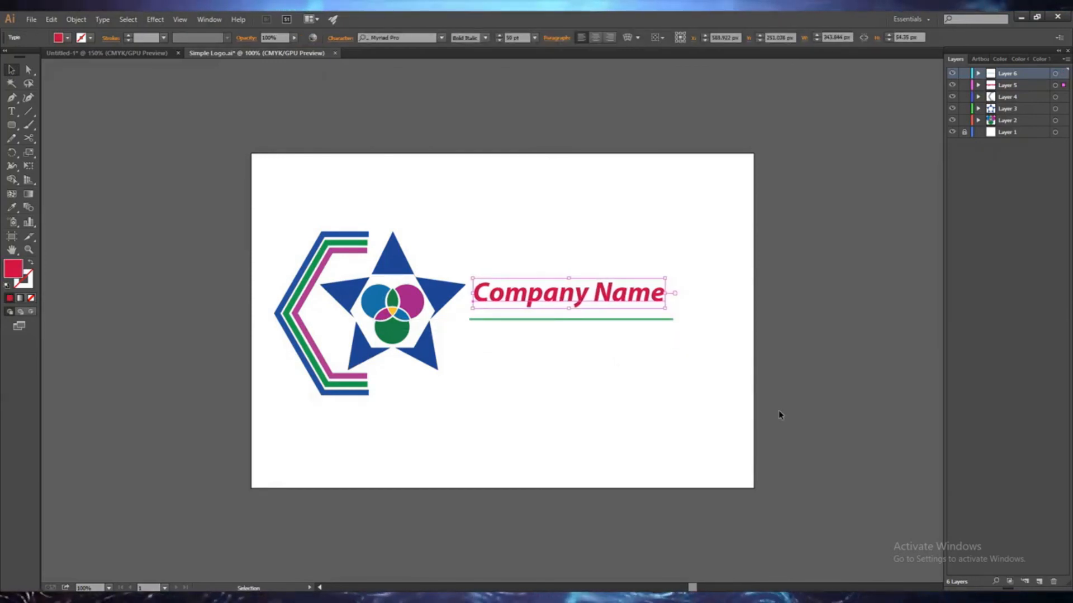
key(Right)
key(Right)
key(Down)
key(Down)
key(Down)
key(Down)
key(Down)
key(Down)
key(Down)
key(Down)
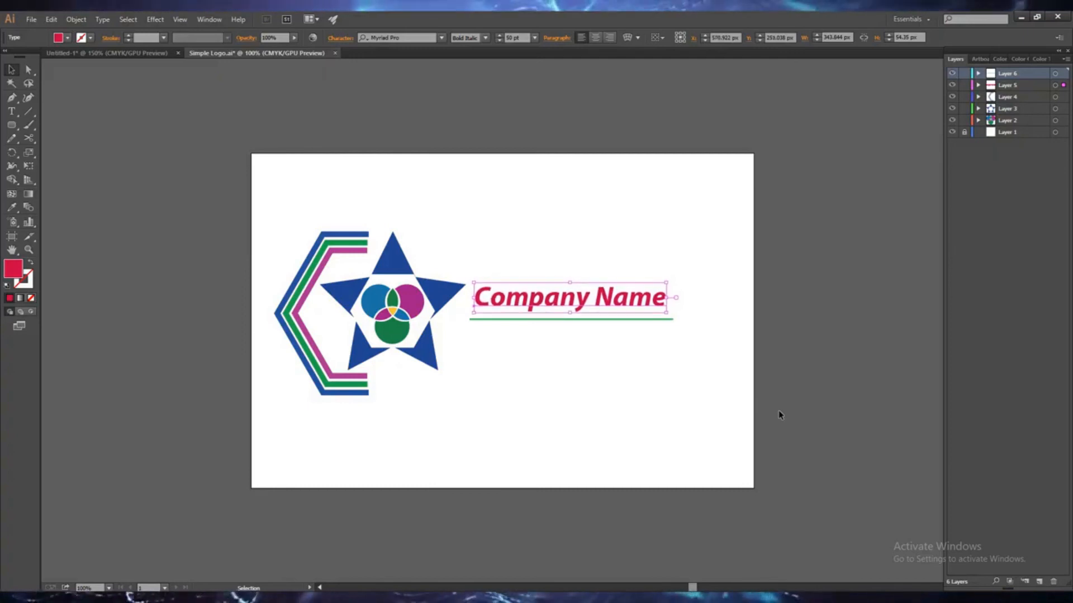
click(609, 401)
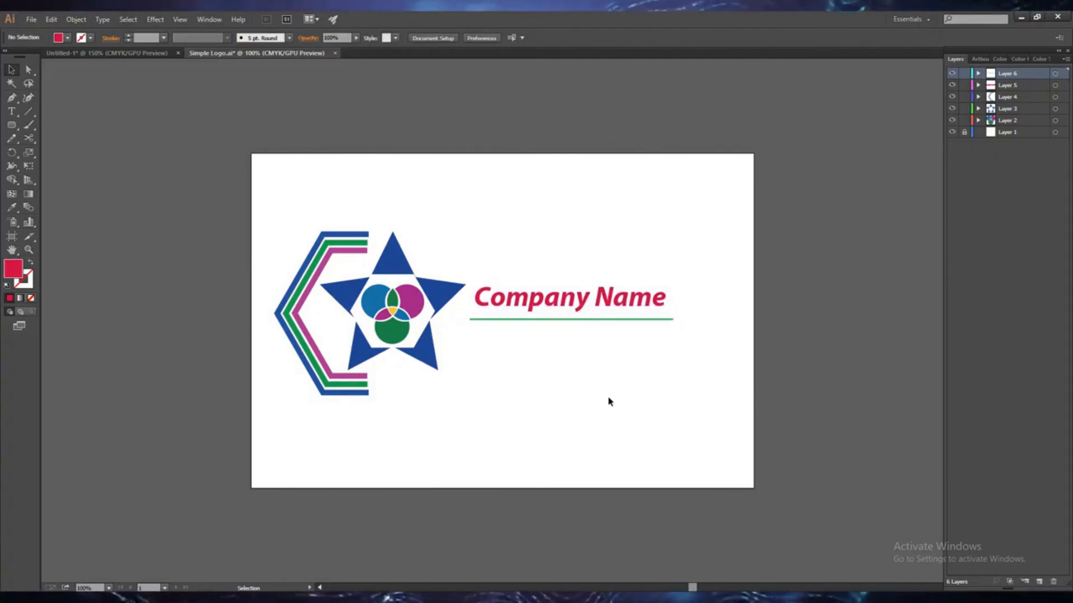
Step: Reselect the company name text and nudge it up about 4 px from the green bar
click(540, 301)
key(Up)
key(Up)
key(Up)
key(Up)
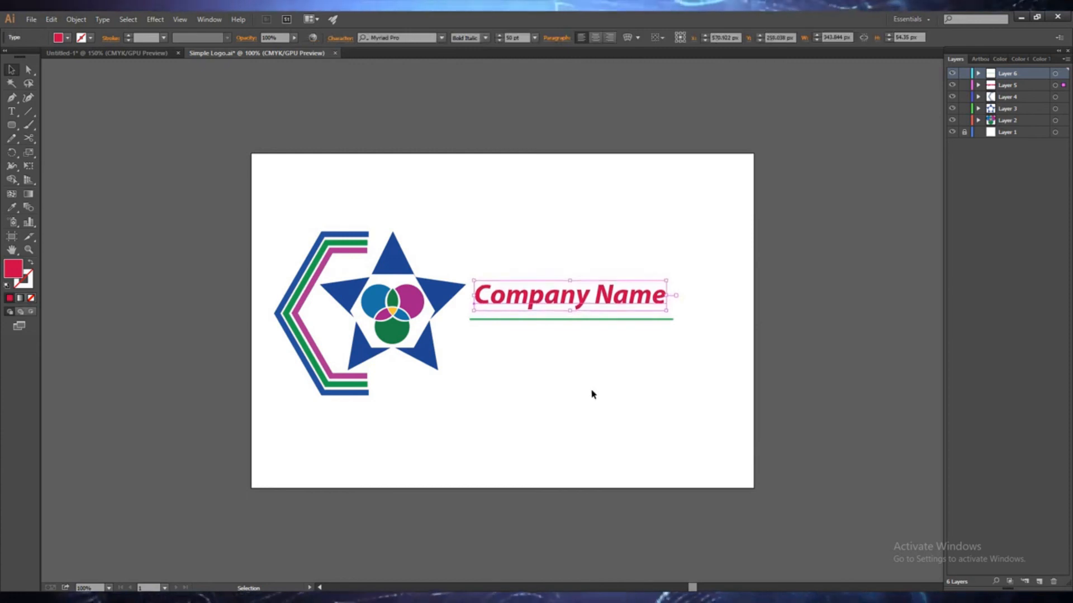
Step: Select the green bar and nudge it slightly up toward the company name
click(556, 318)
key(Up)
key(Up)
key(Up)
key(Up)
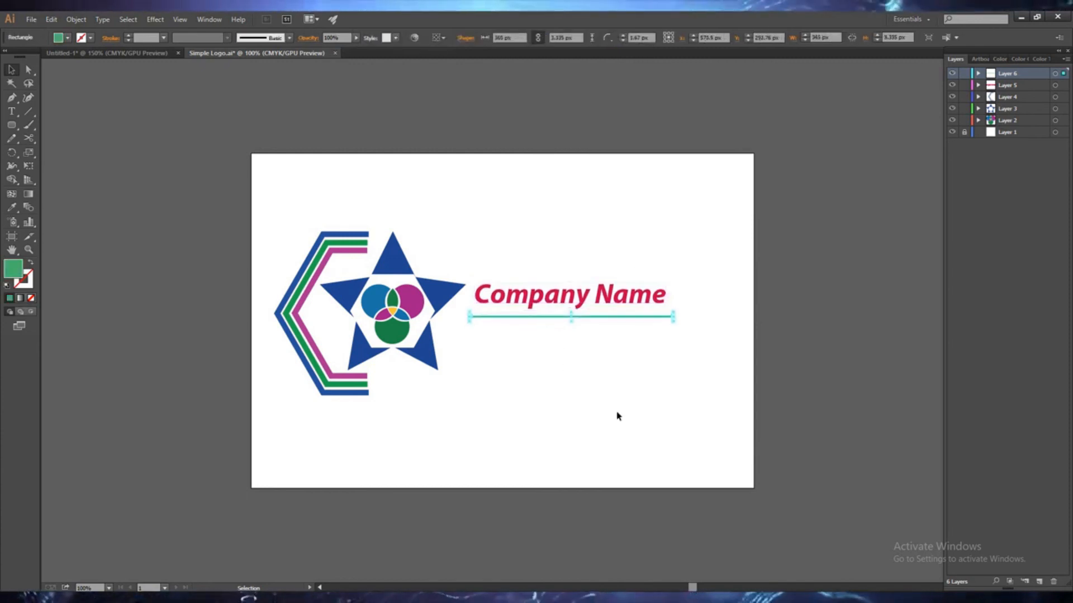
Step: Nudge the green bar up slightly once more, and place a duplicate of the company name text just below it
key(Up)
click(589, 388)
click(534, 300)
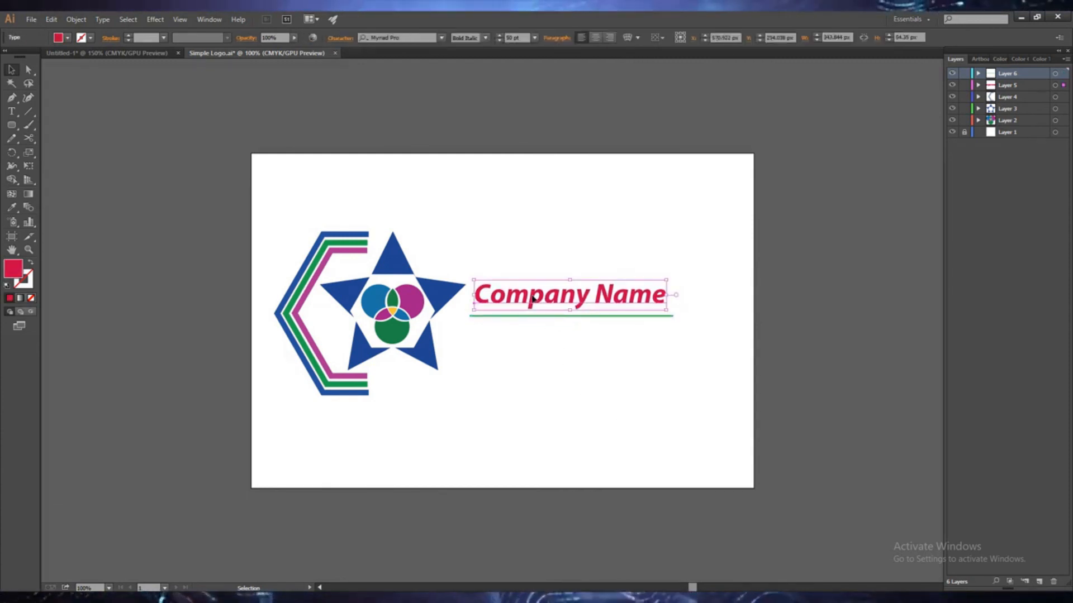
drag(533, 300, 535, 338)
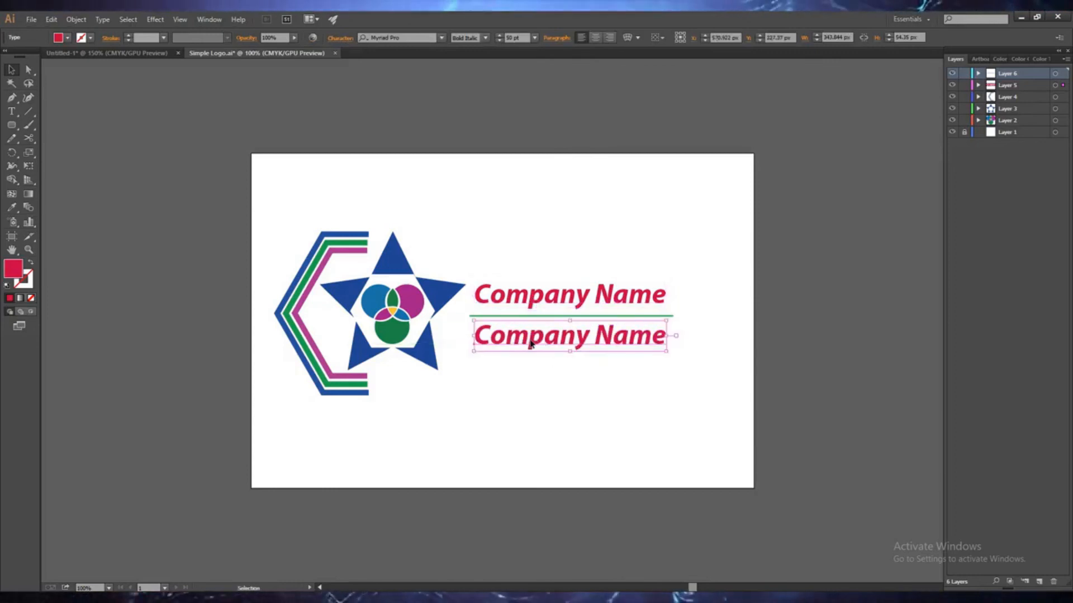
Step: Replace the duplicated text's wording with the letter-spaced capitals "T A G L I N E G O E S H E R E"
triple_click(531, 344)
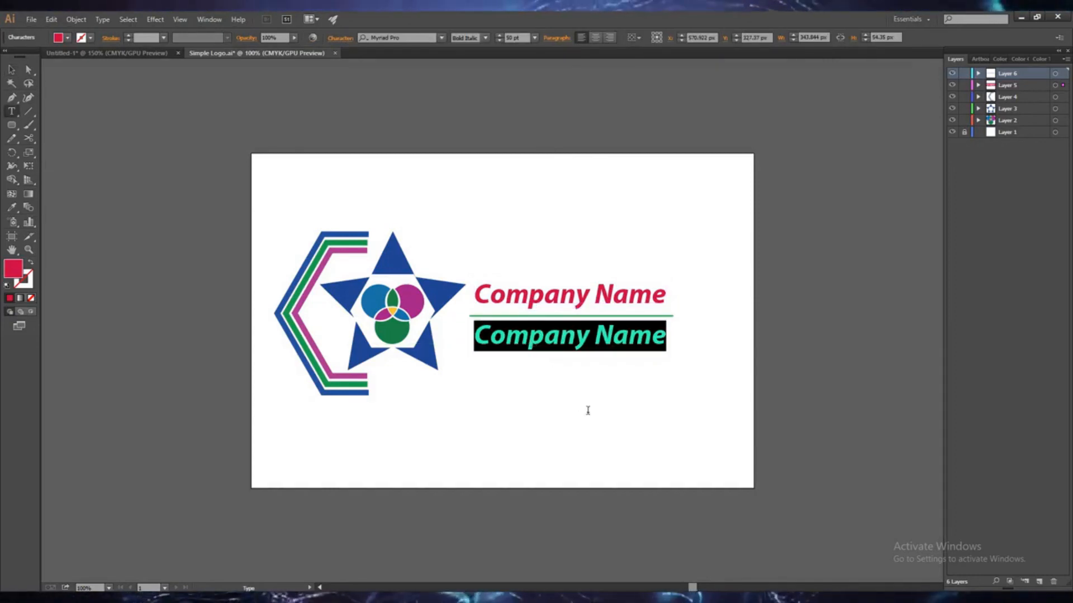
text(T)
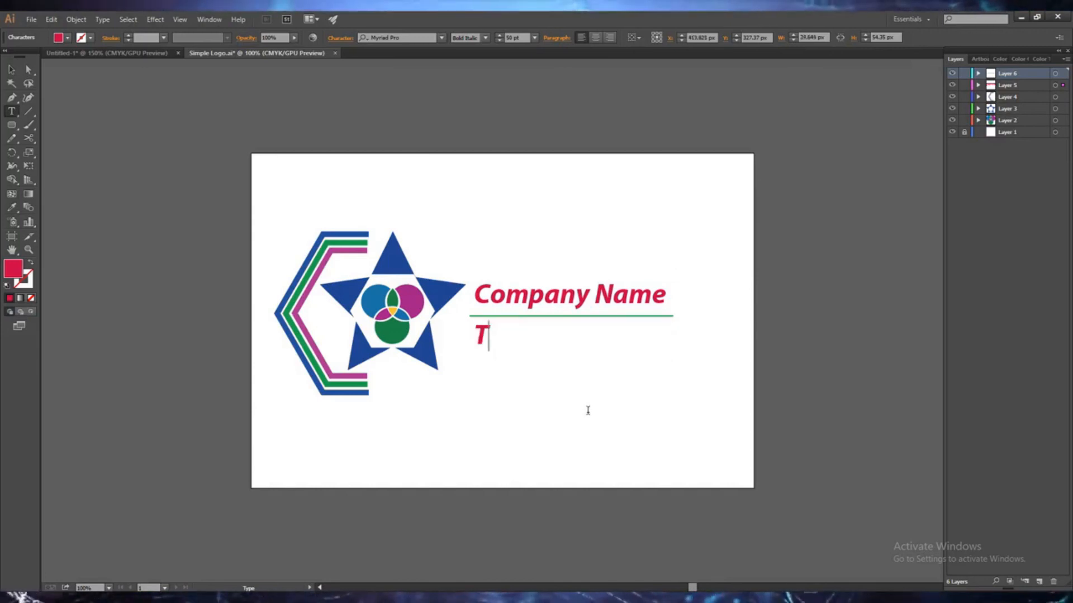
text( A)
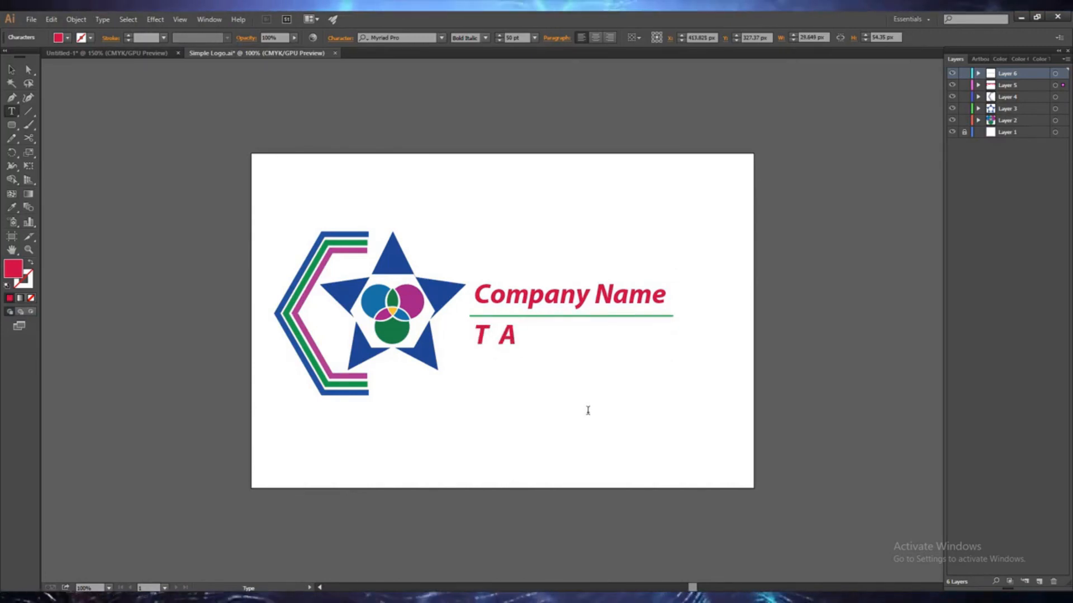
text( G L I)
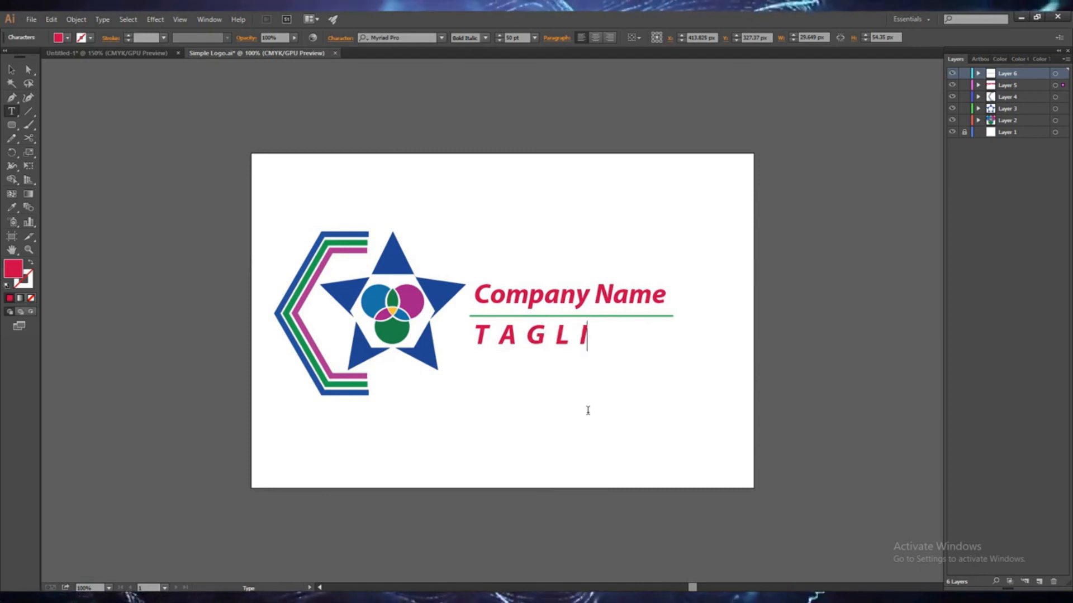
text( N)
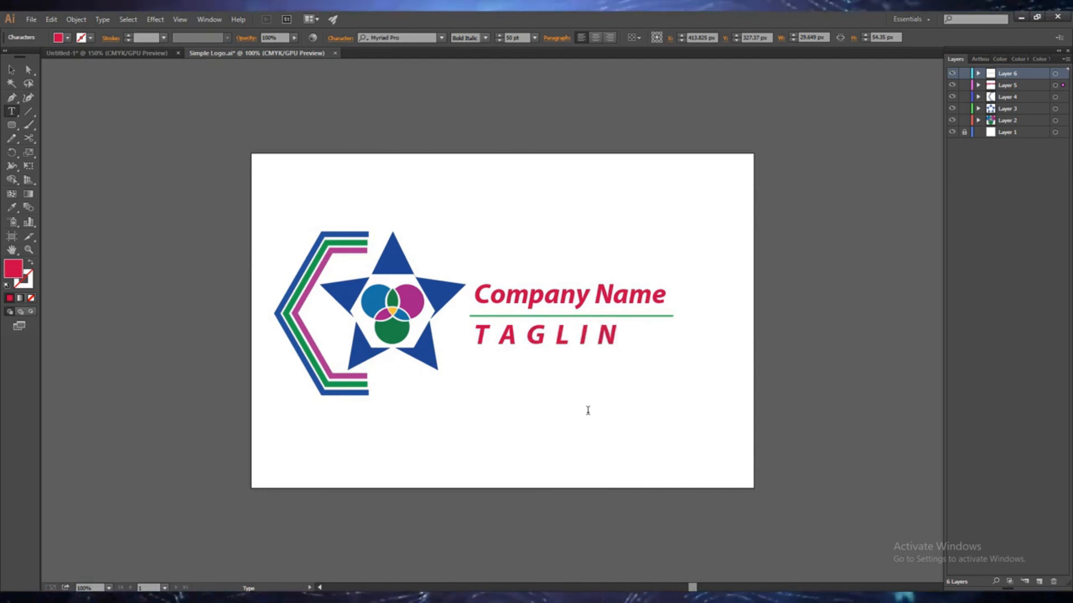
text( E)
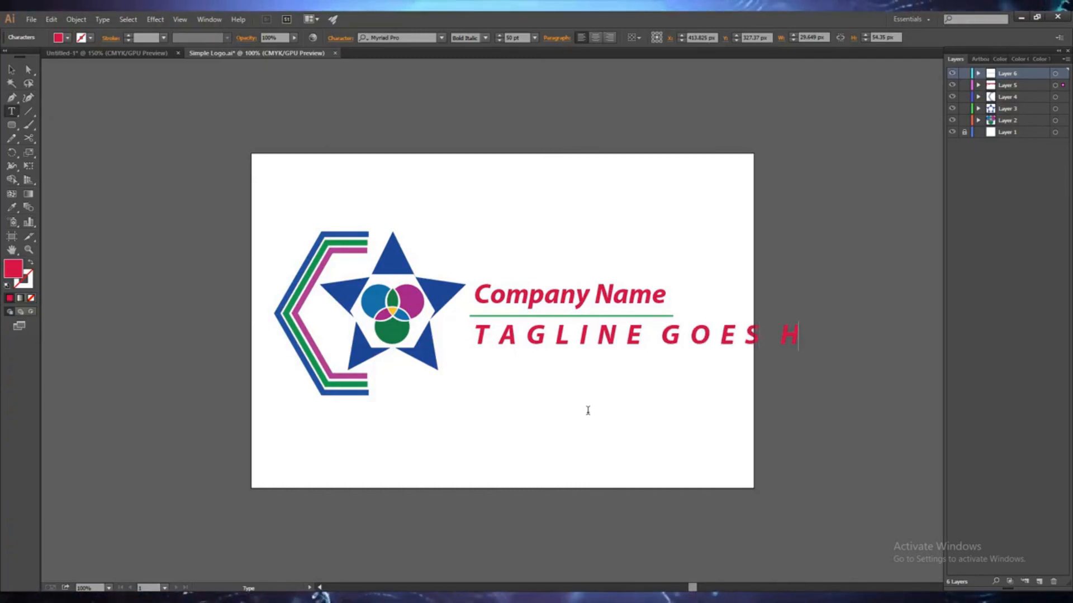
text(G O E S  H E R E)
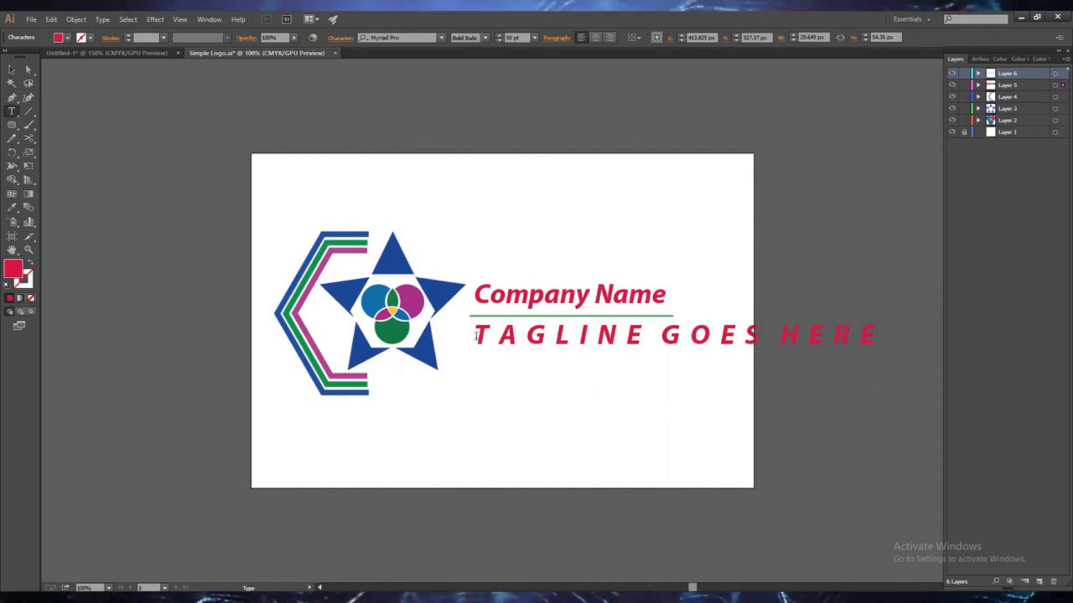
Step: Set the whole tagline to the Semibold style at 18 pt
key(ctrl+a)
click(485, 37)
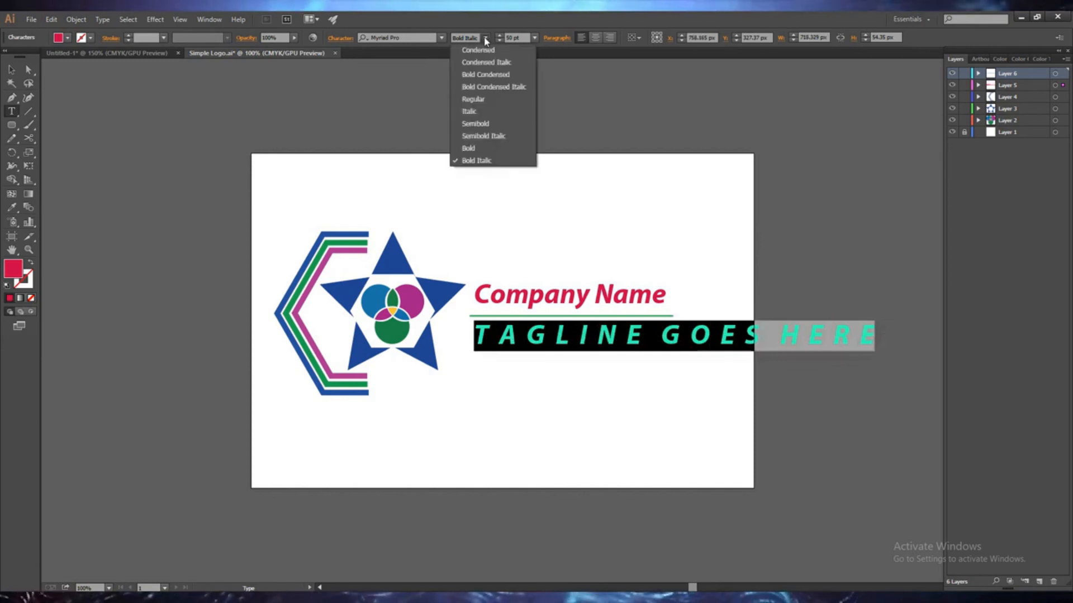
click(475, 124)
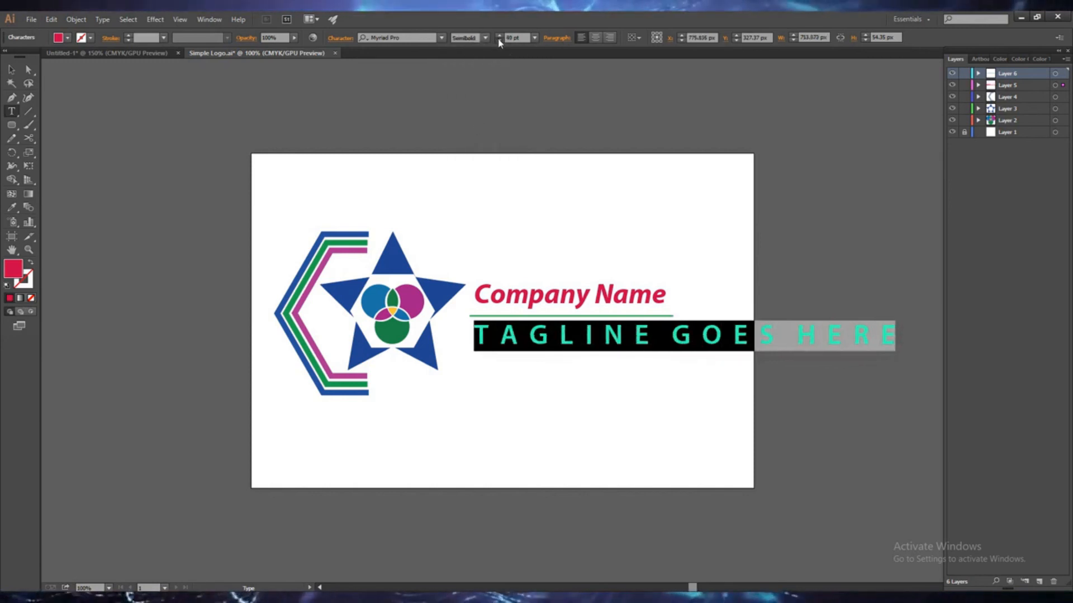
click(499, 41)
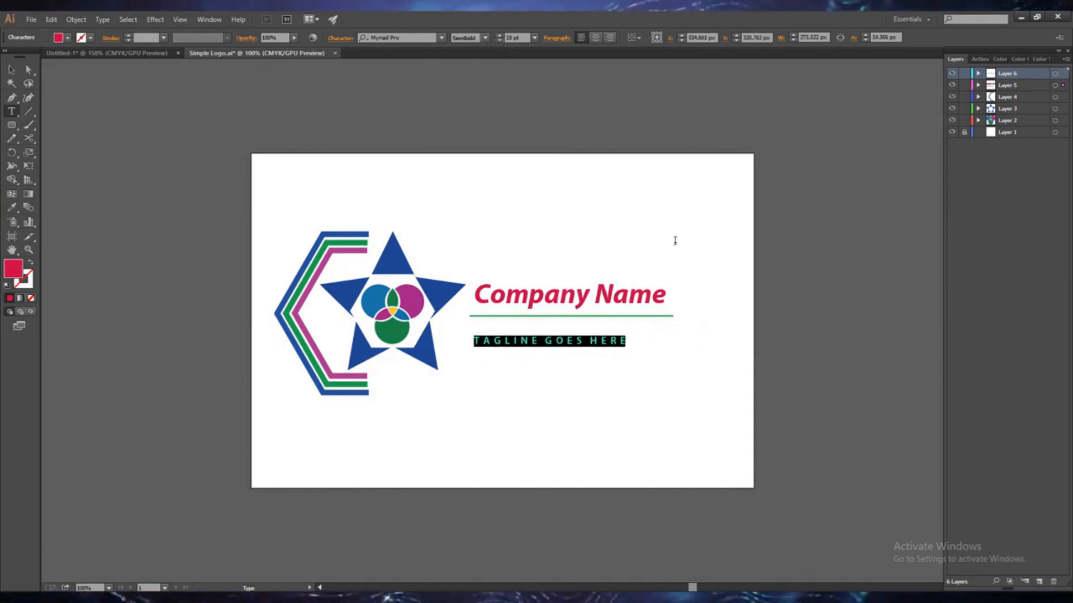
Step: Recolor the tagline purple (#9A21CC), widen the gaps between its words and finish the text editing
double_click(15, 270)
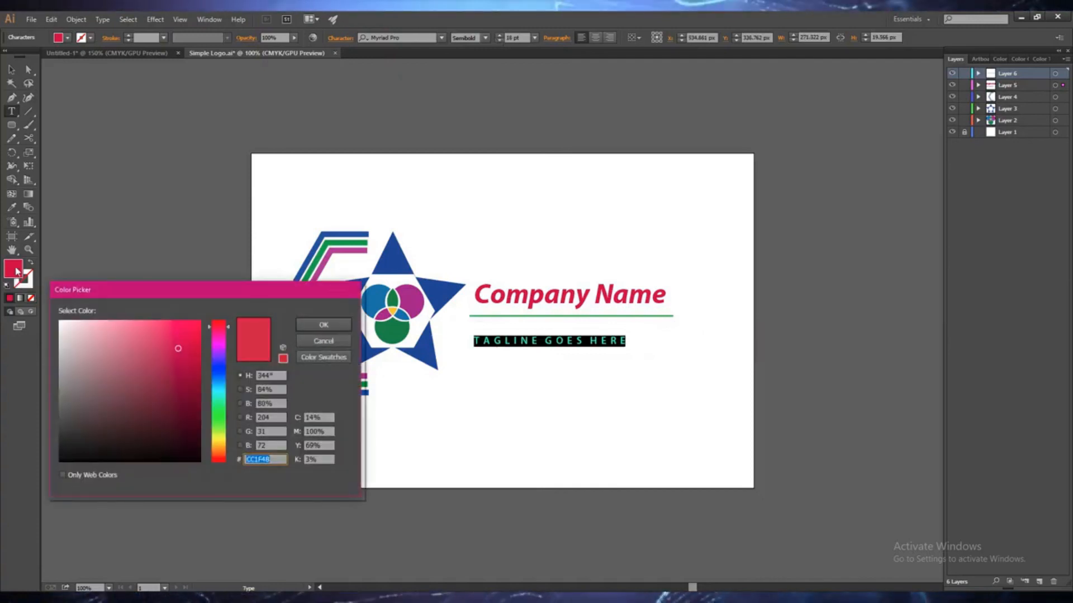
click(220, 352)
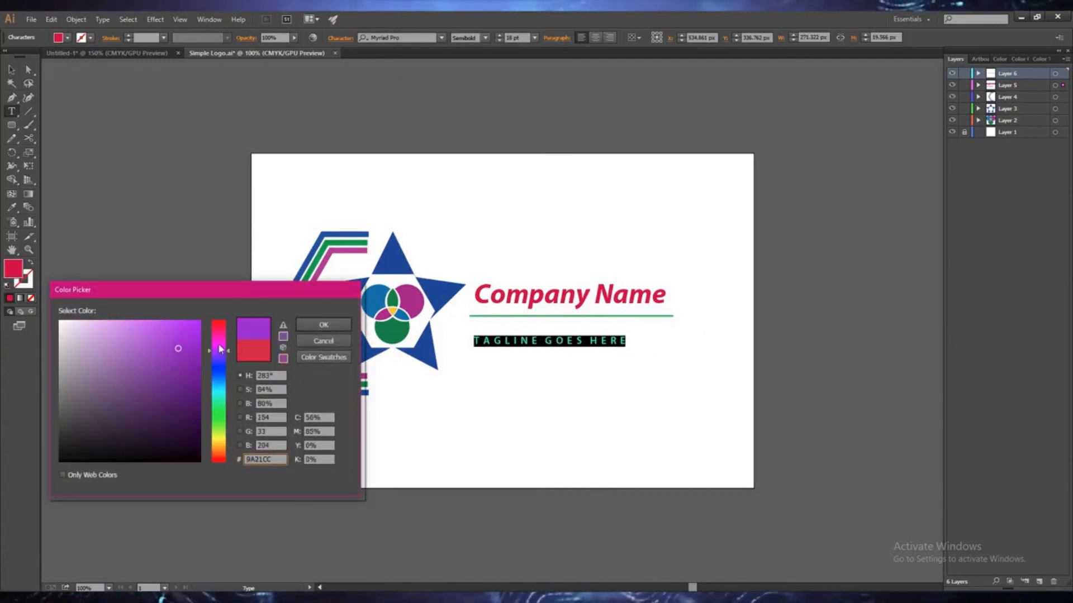
click(323, 325)
click(547, 342)
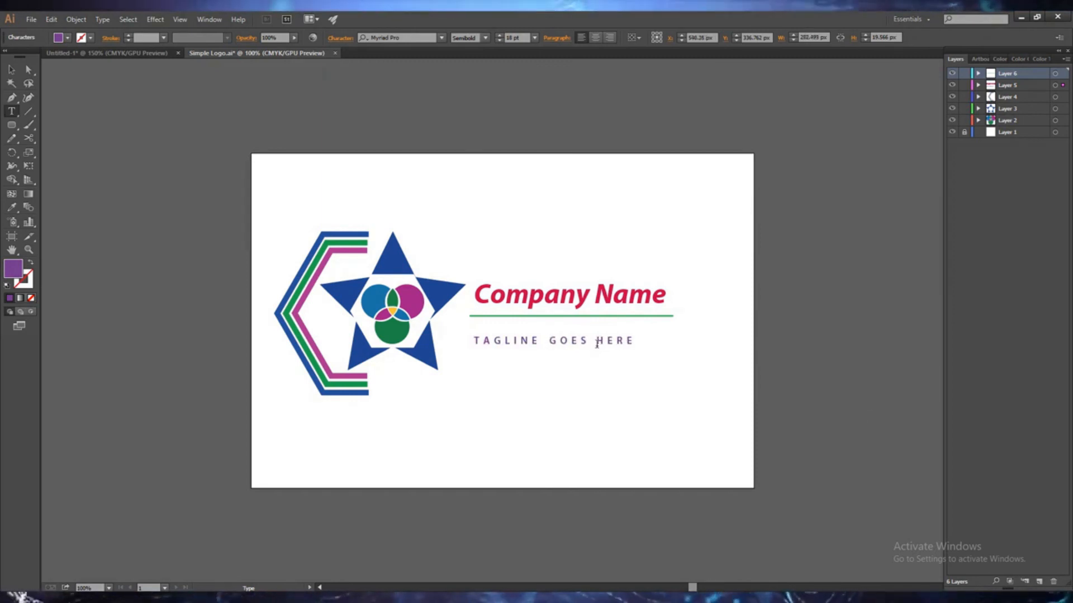
key(Escape)
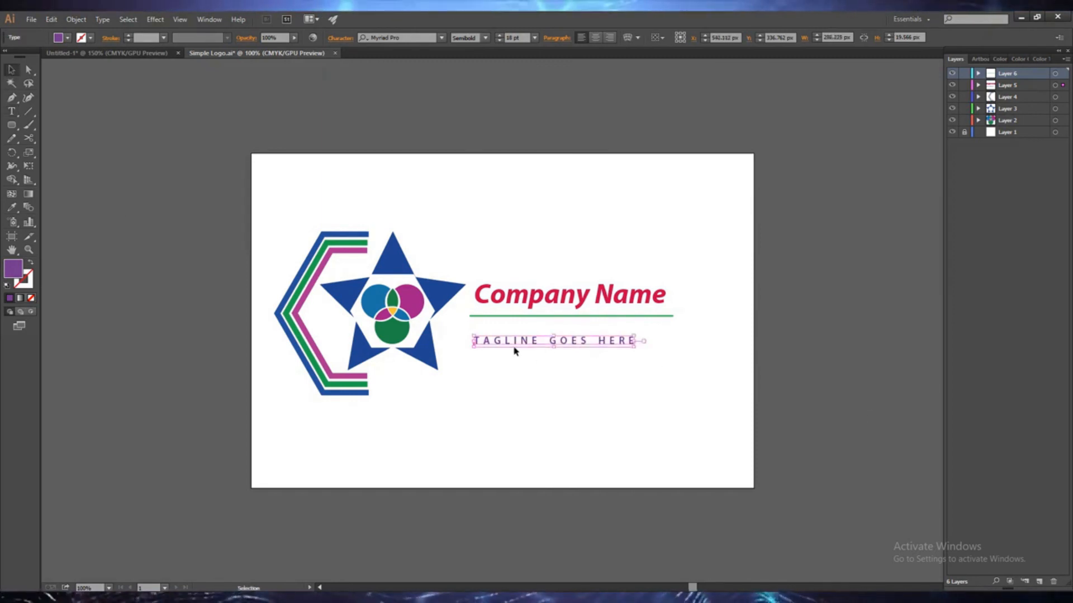
Step: Move the tagline up and to the right so it sits just under the green bar, and reselect it
drag(514, 351, 527, 334)
click(567, 389)
click(551, 333)
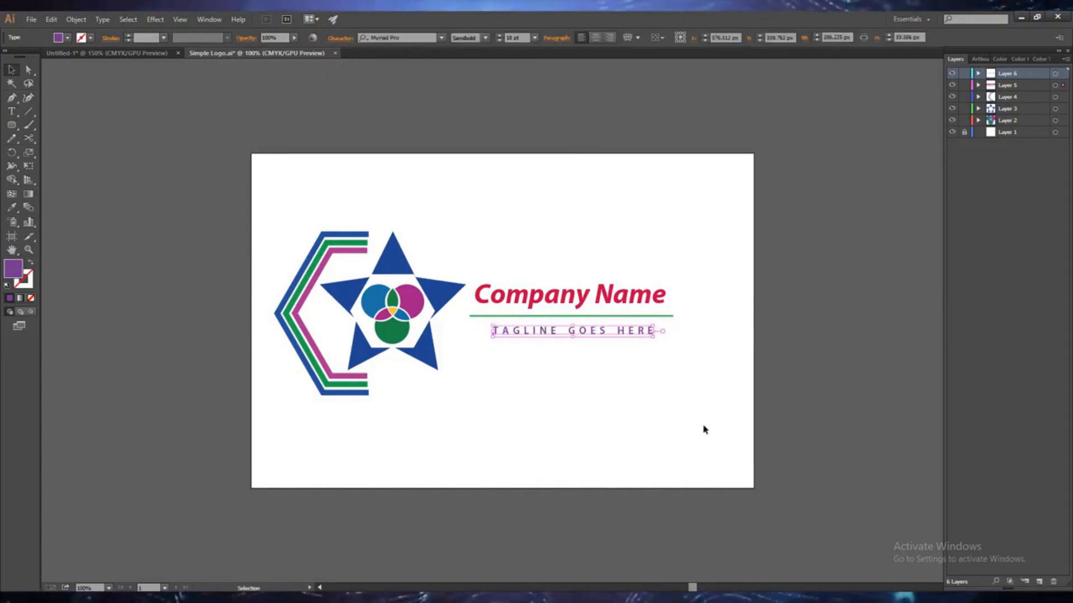
Step: Nudge the tagline about 6 px left and 2 px down, and lower the green bar slightly between the two texts
key(Left)
key(Left)
key(Left)
key(Left)
key(Left)
key(Left)
key(Down)
key(Down)
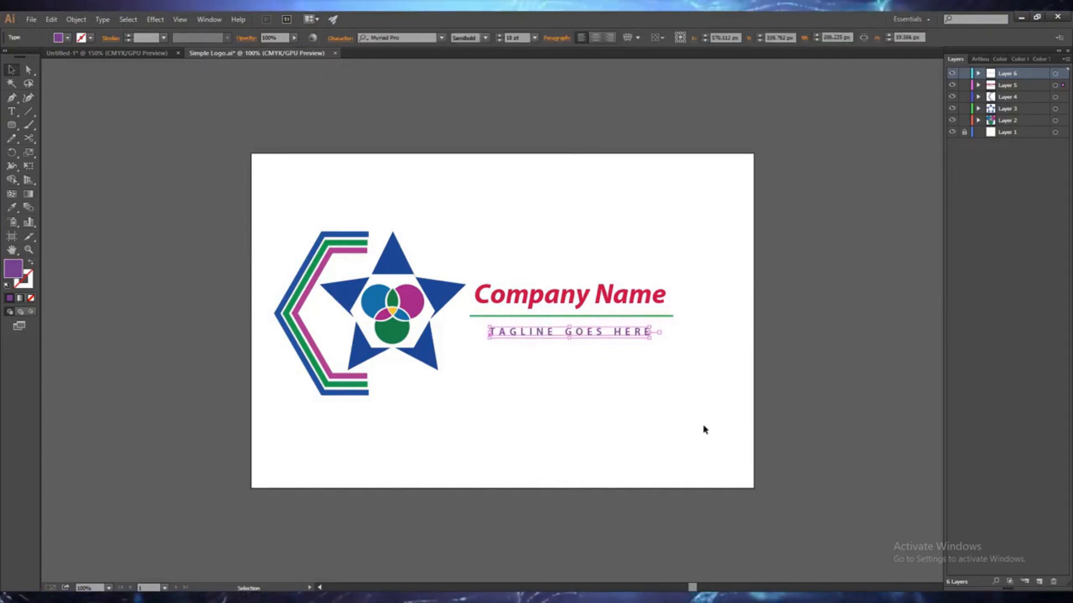
click(567, 316)
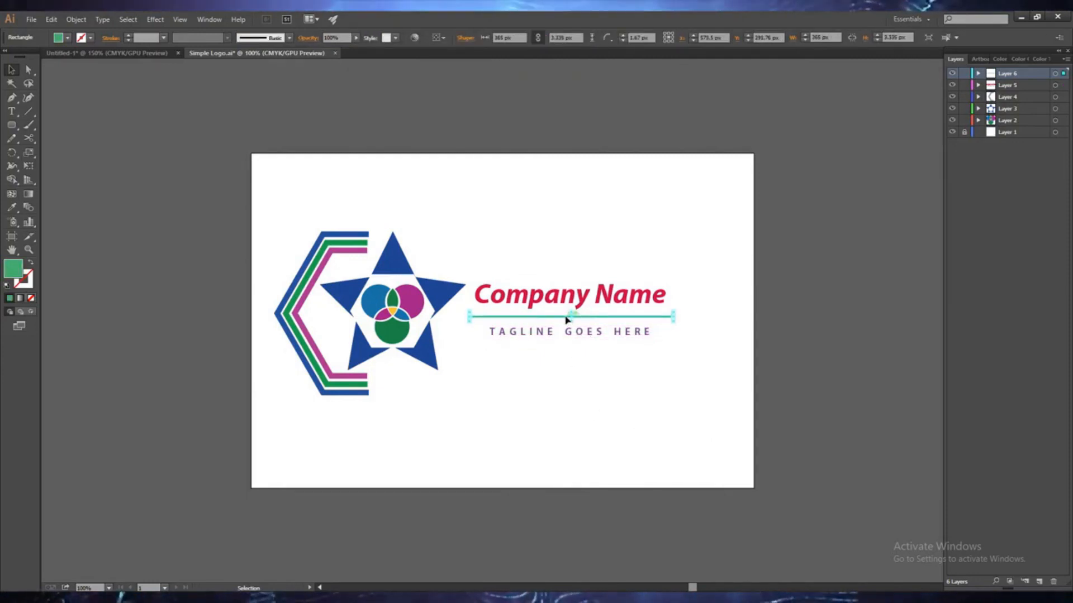
click(589, 386)
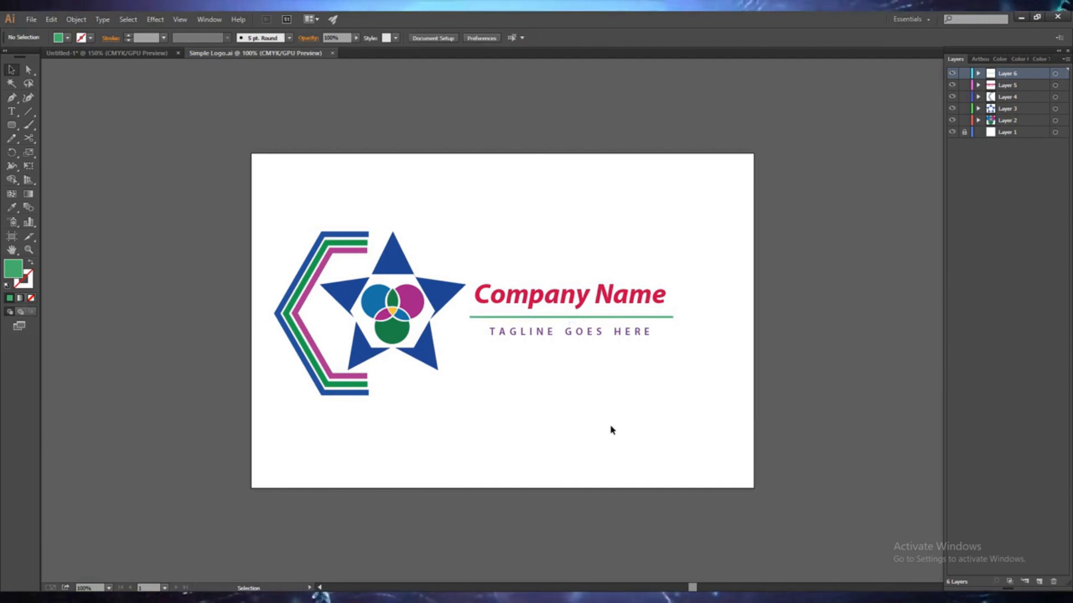
Step: Select all the logo artwork and text, nudge it right toward the artboard's center, and clear the selection
drag(272, 287, 706, 425)
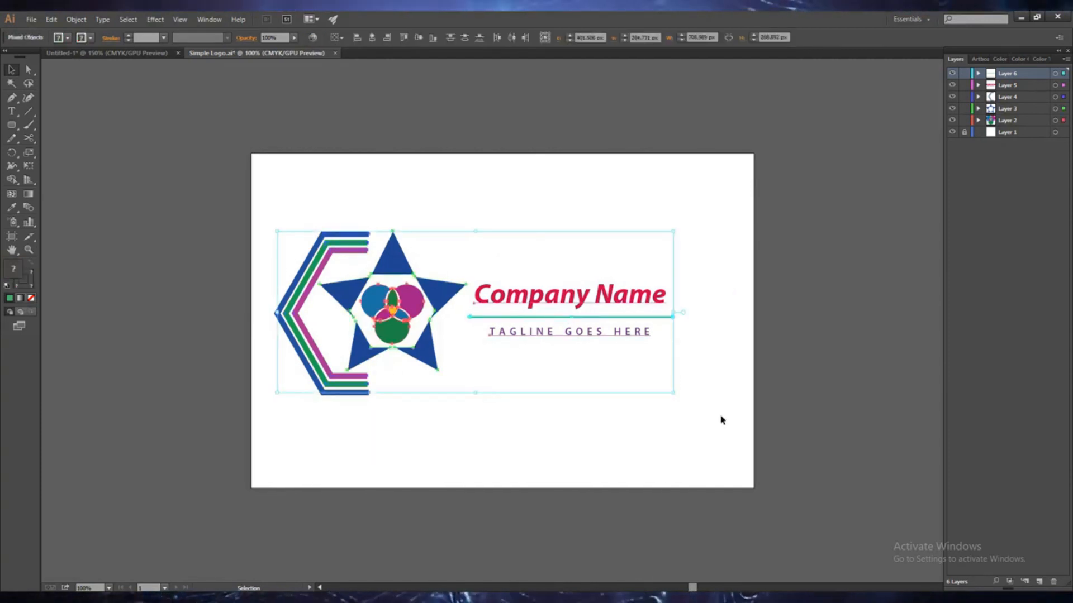
key(Right)
key(Right)
key(Right)
key(Right)
key(Right)
key(Right)
key(Right)
key(Right)
key(Right)
key(Right)
key(Right)
key(Right)
key(Right)
key(Right)
key(Right)
key(Right)
key(Right)
key(Right)
key(Right)
key(Right)
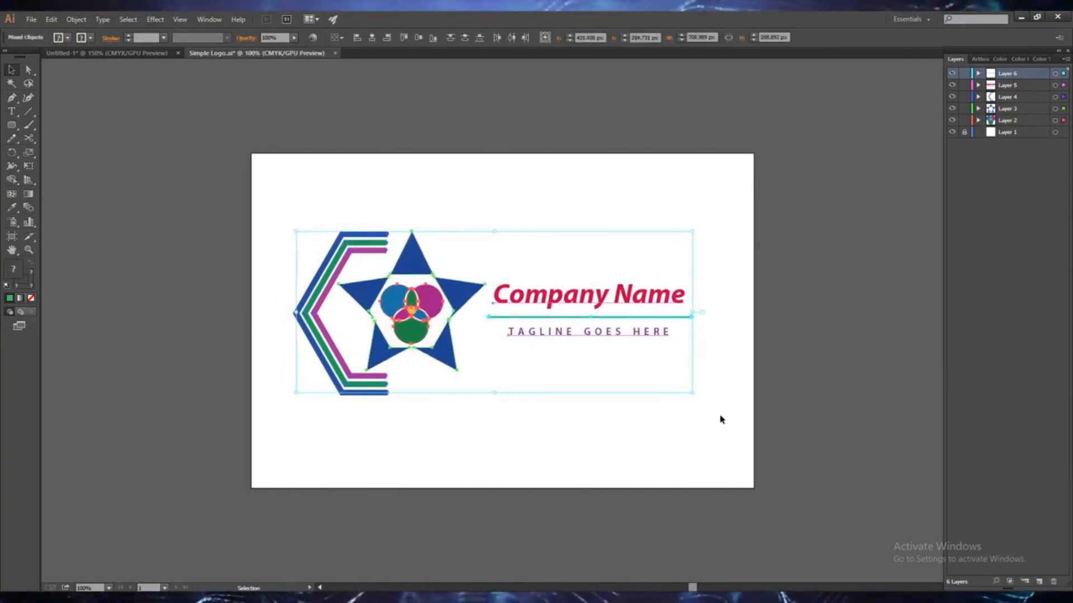
click(681, 455)
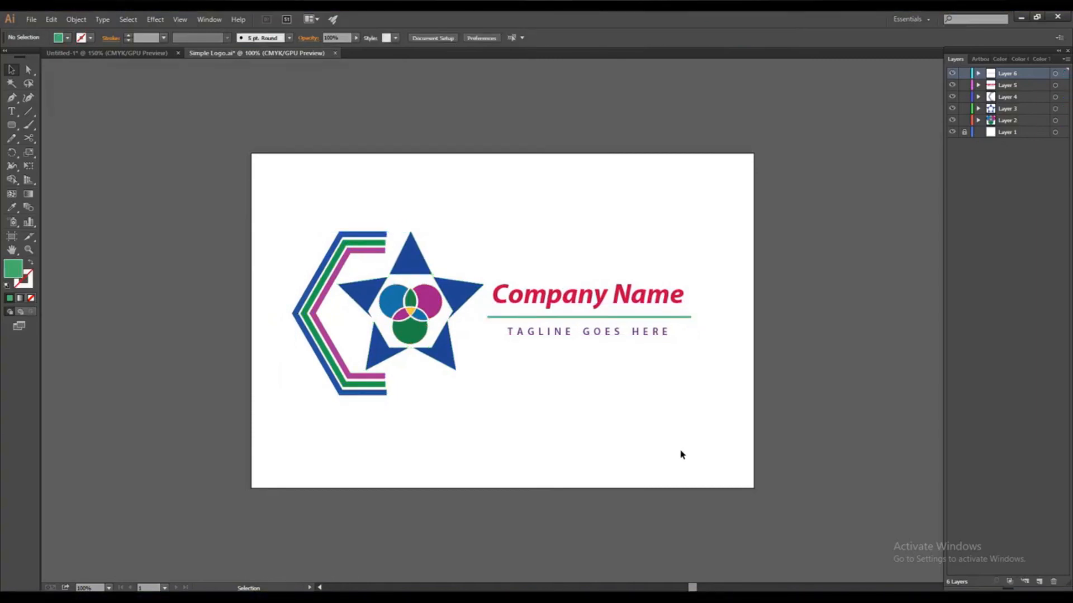